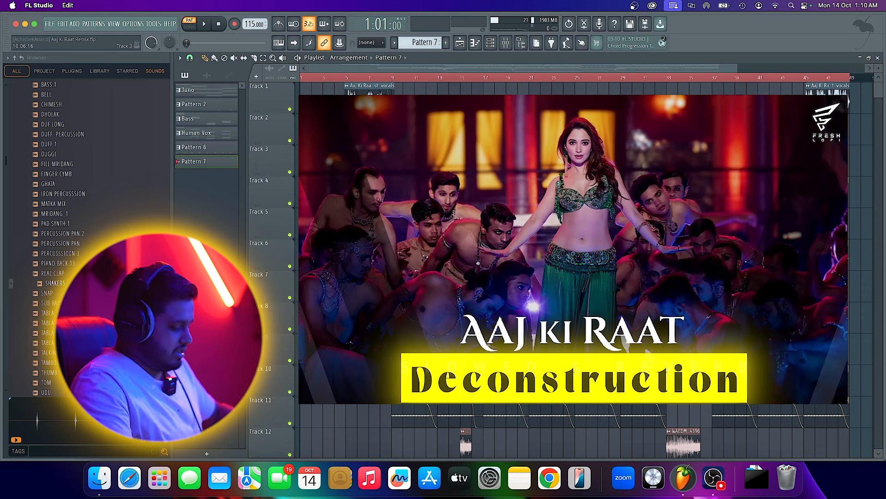
Look over the playlist tracks and play the song from about bar 3
scroll(364, 193, "down", 6)
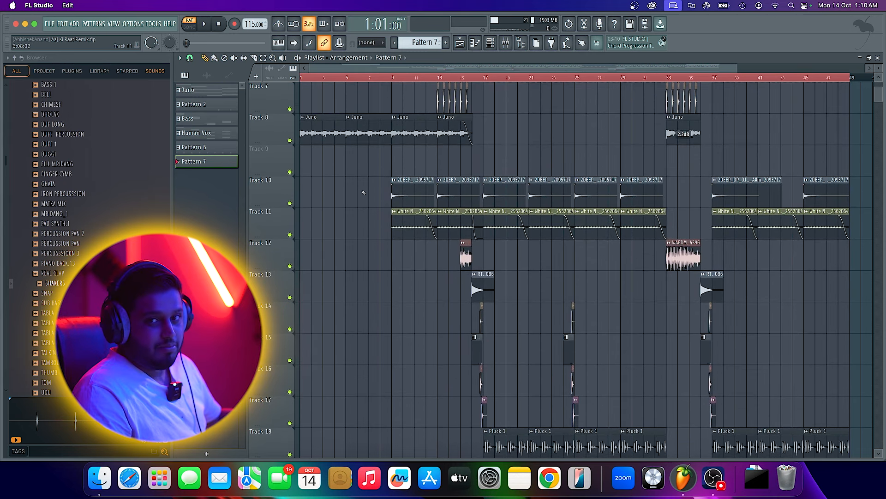
scroll(364, 192, "up", 6)
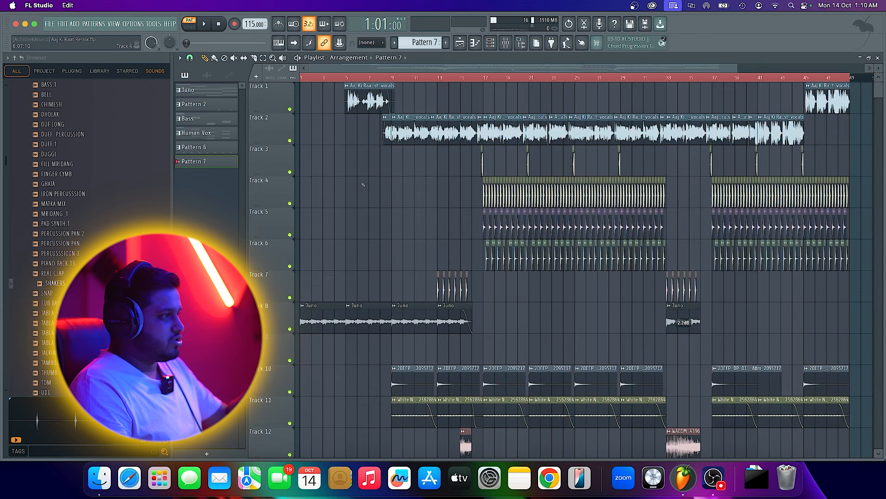
left_click(336, 79)
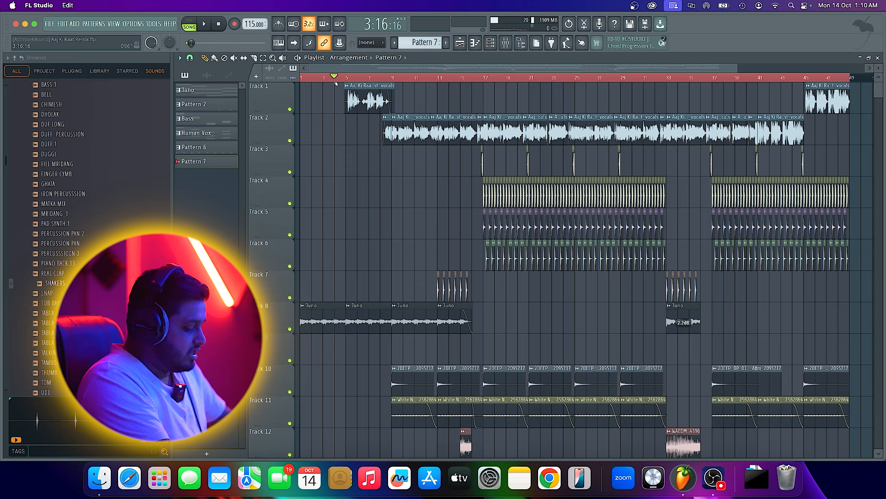
key("space")
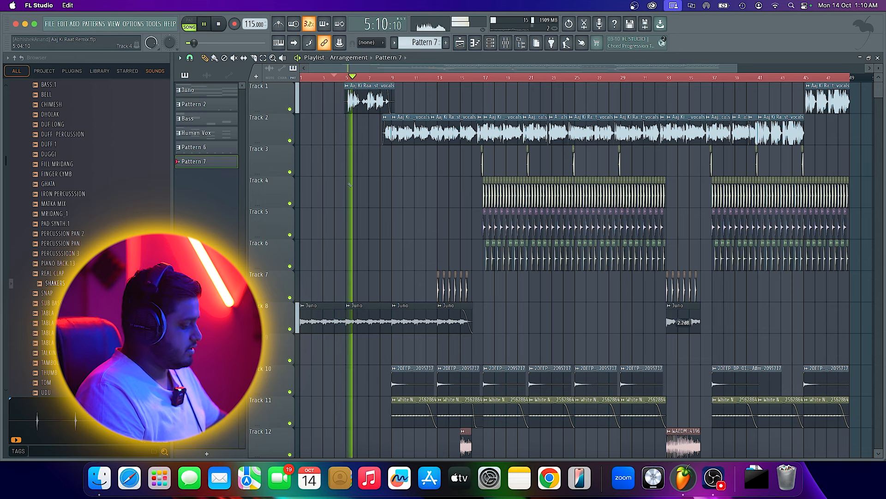
scroll(363, 204, "up", 4)
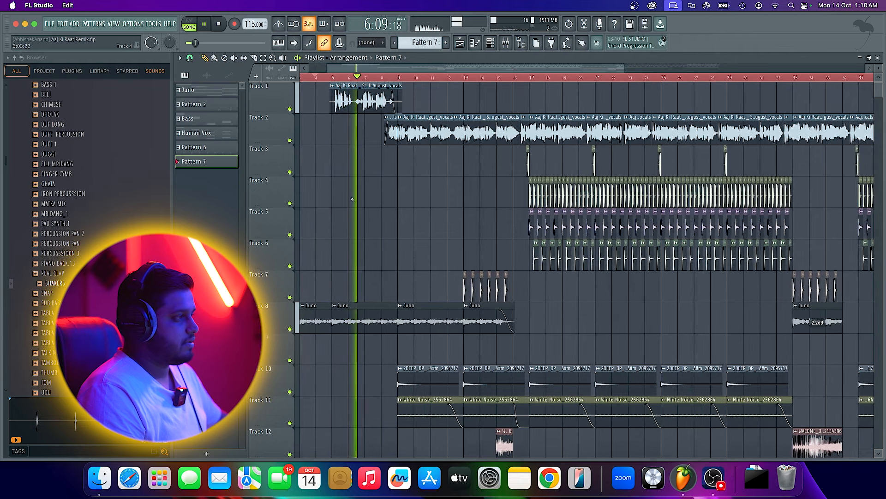
Examine the intro and build-up clips on the playlist during playback, up to the start of the drop at bar 17
scroll(353, 201, "down", 5)
scroll(350, 198, "down", 3)
scroll(370, 202, "up", 5)
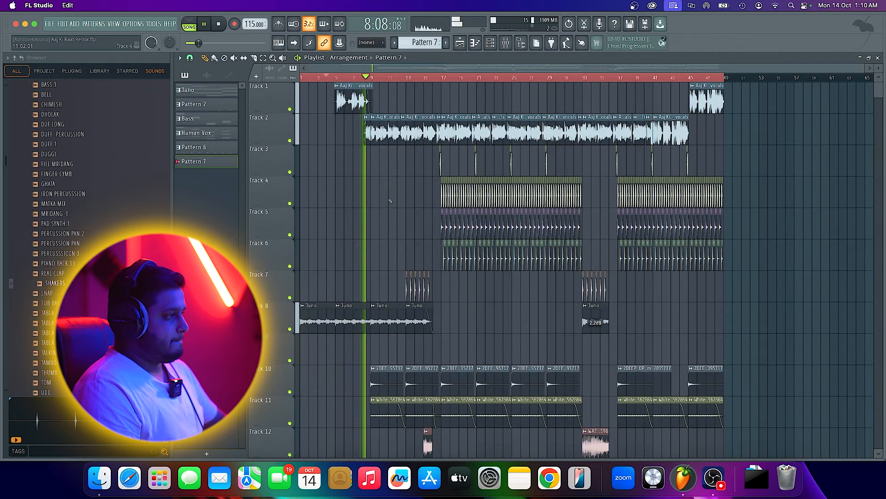
scroll(370, 197, "up", 3)
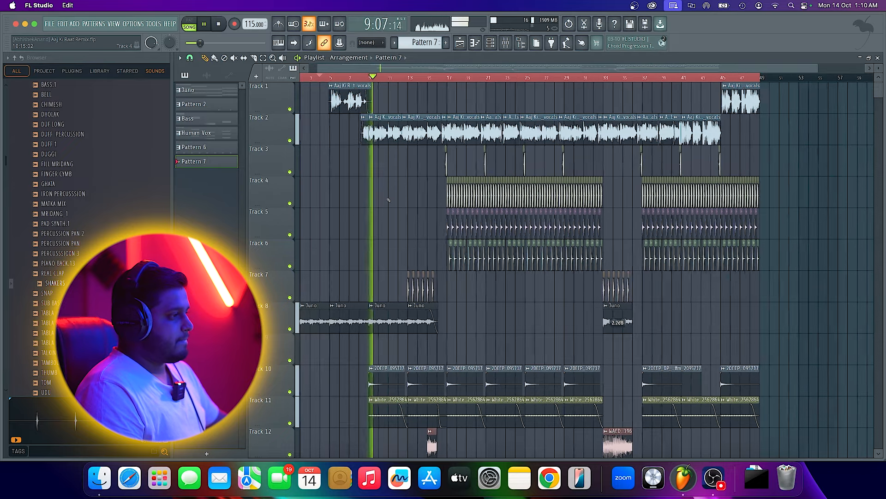
scroll(369, 199, "down", 3)
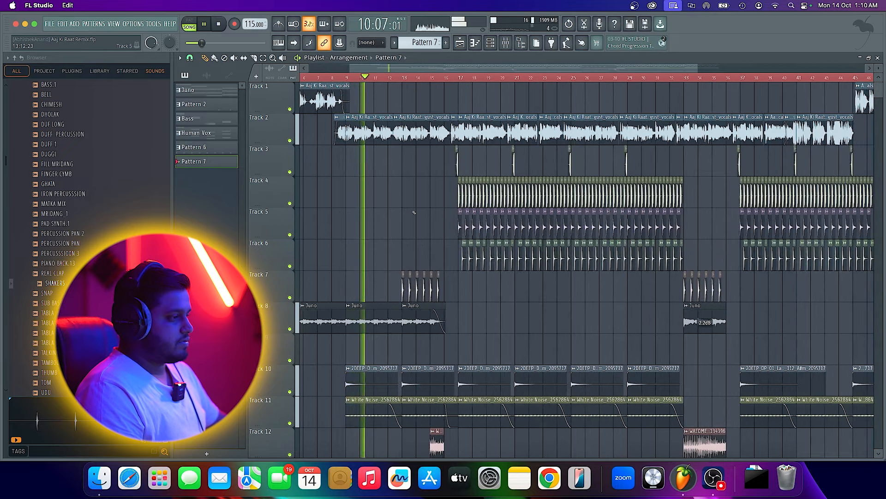
scroll(407, 209, "up", 2)
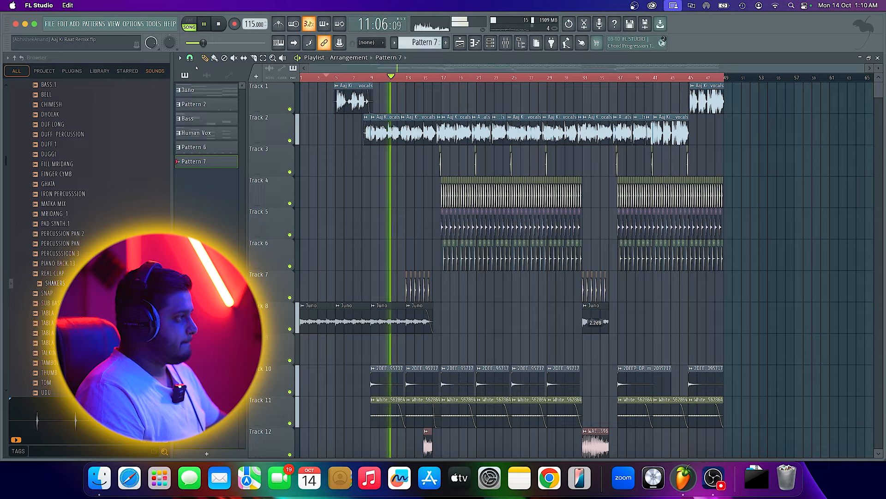
scroll(456, 301, "up", 4)
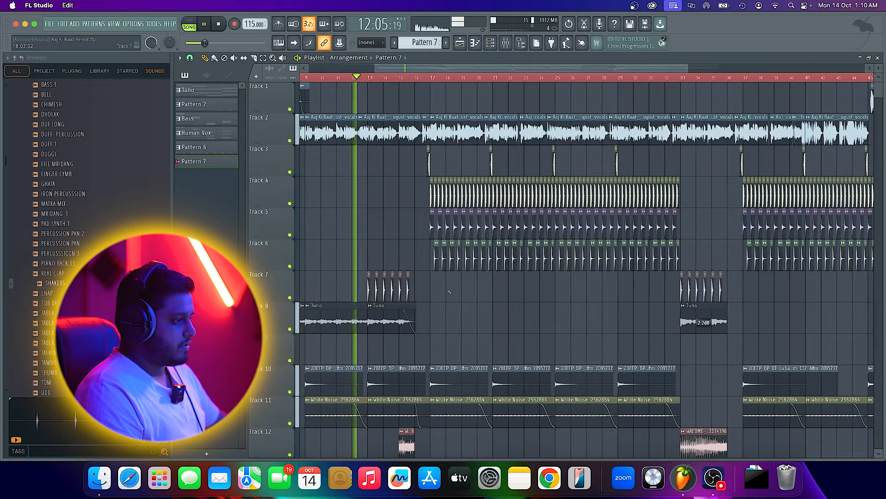
scroll(449, 292, "down", 3)
scroll(415, 277, "up", 4)
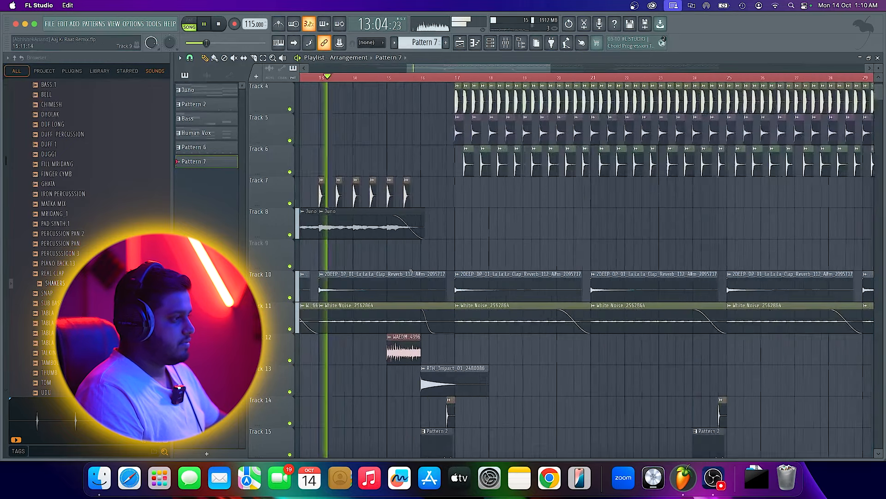
scroll(411, 271, "down", 1)
scroll(337, 191, "up", 3)
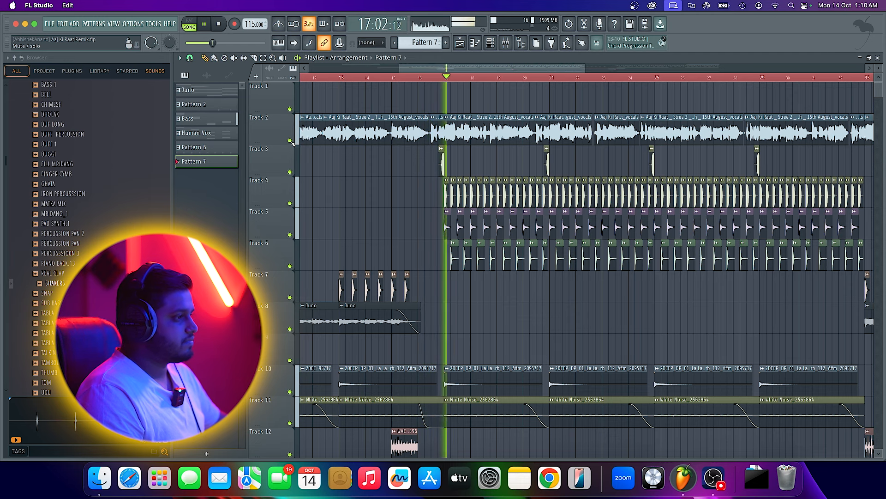
Examine the drop's drum, effect and pluck tracks from bar 17 during playback, and stop the song
scroll(573, 200, "down", 2)
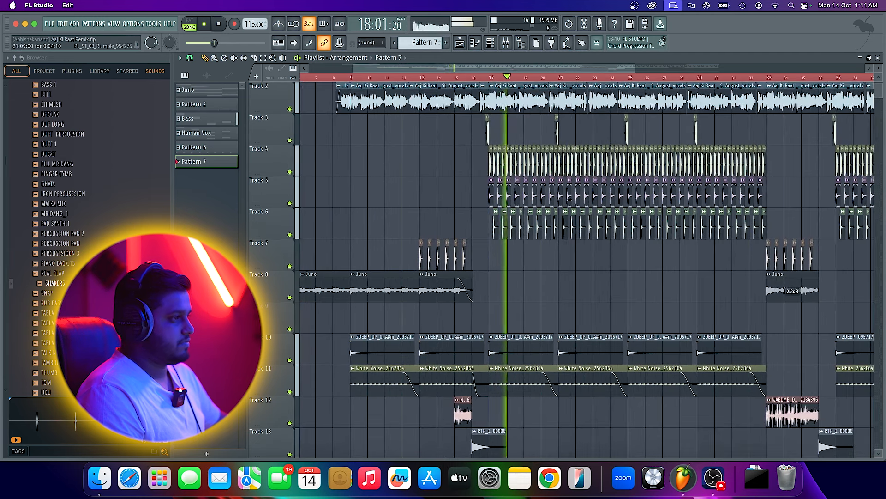
scroll(554, 200, "down", 2)
scroll(425, 197, "down", 4)
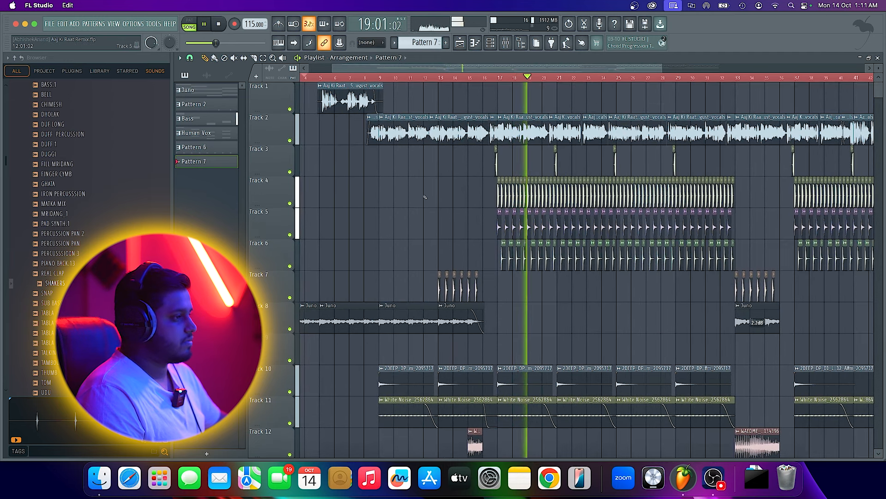
scroll(528, 205, "down", 3)
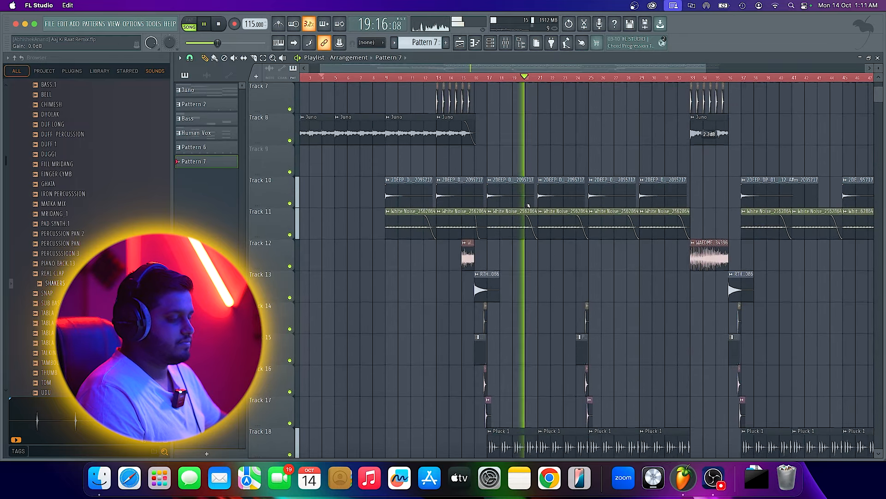
scroll(554, 185, "up", 6)
scroll(562, 167, "up", 3)
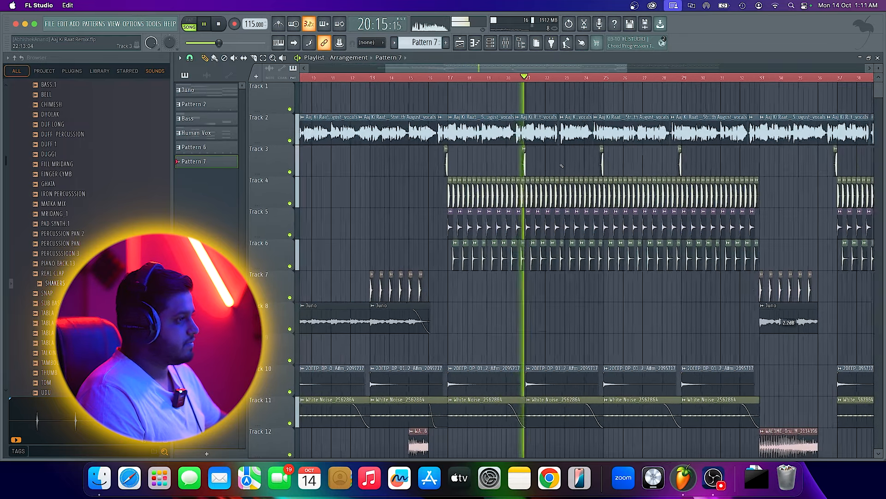
scroll(562, 165, "down", 3)
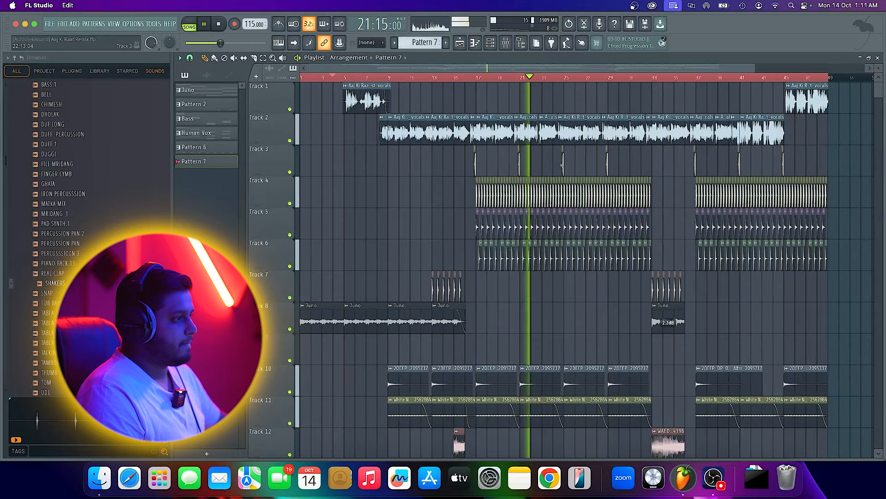
scroll(562, 166, "down", 3)
scroll(562, 166, "up", 3)
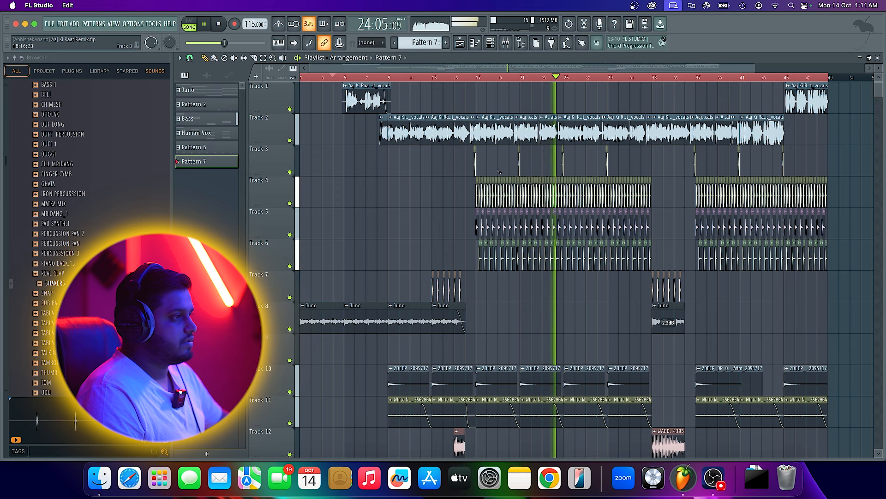
key("space")
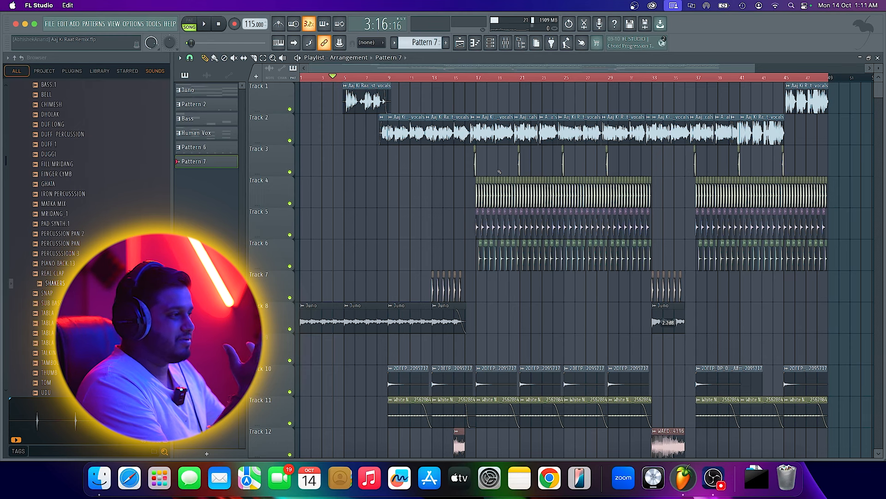
Examine the intro section's clips on the playlist and return the playhead to the start of the song
scroll(318, 199, "up", 4)
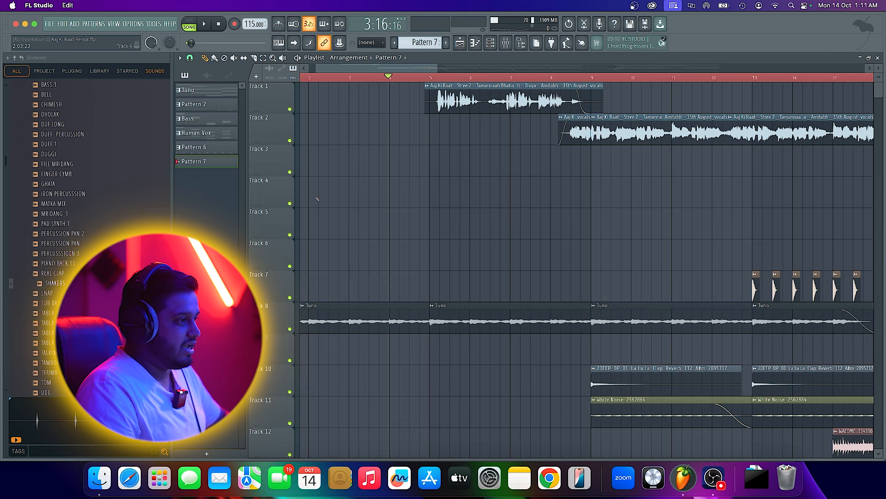
scroll(317, 199, "down", 2)
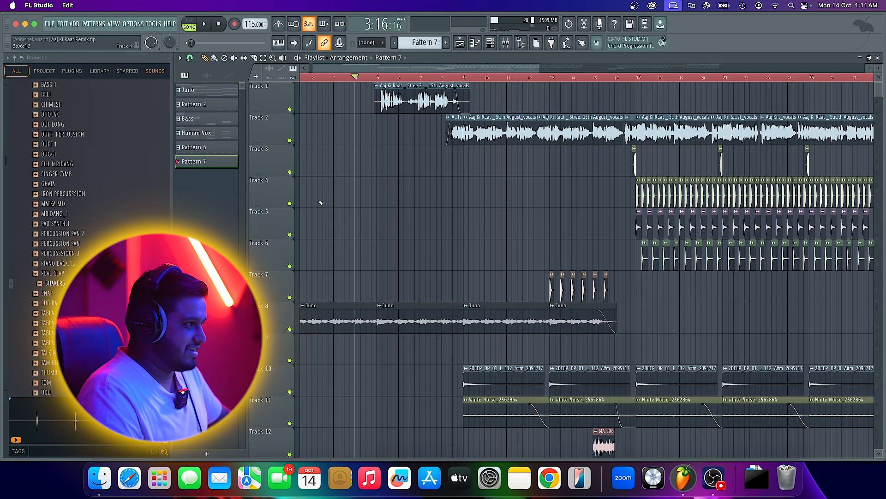
scroll(321, 202, "down", 5)
scroll(340, 206, "up", 3)
scroll(341, 206, "down", 4)
left_click(218, 24)
scroll(328, 280, "up", 4)
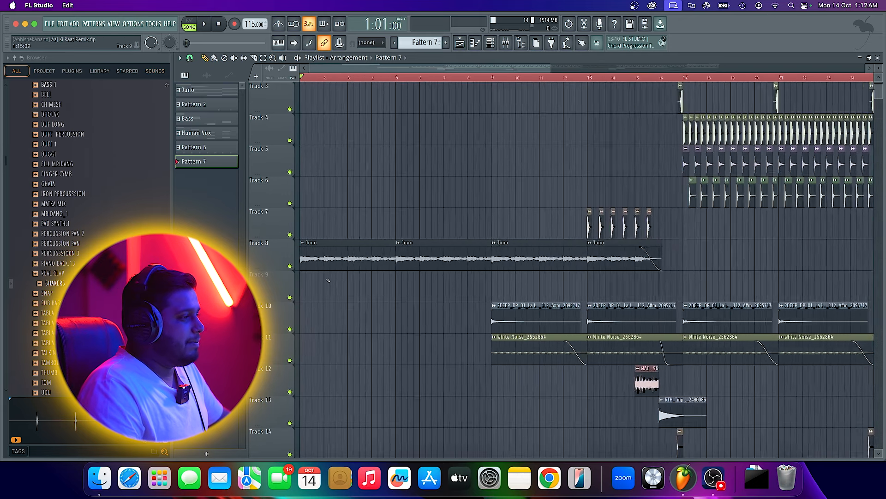
scroll(328, 280, "down", 1)
scroll(366, 188, "up", 2)
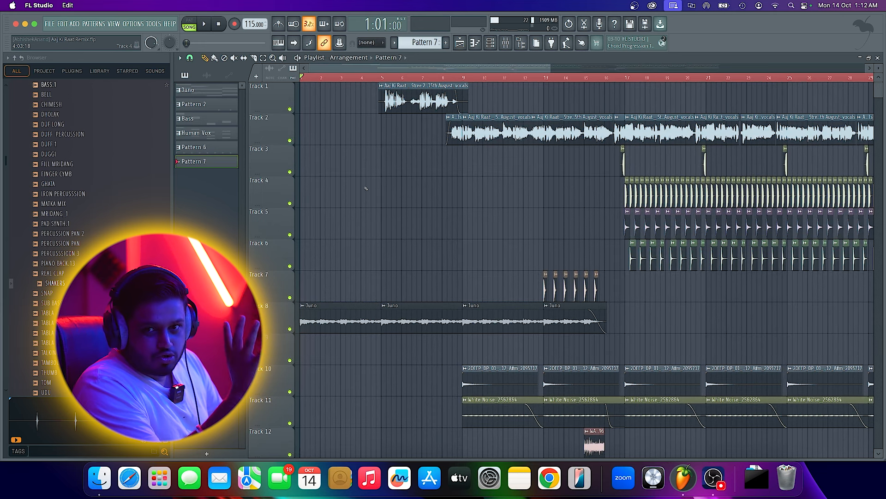
Solo Track 8 with the Juno clips, listen to it from the beginning, and restore all tracks
left_click(291, 329, "ctrl")
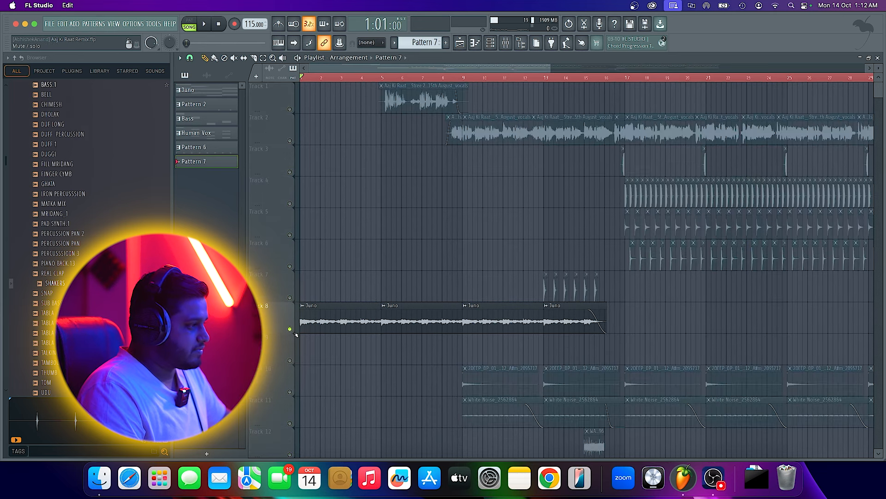
key("space")
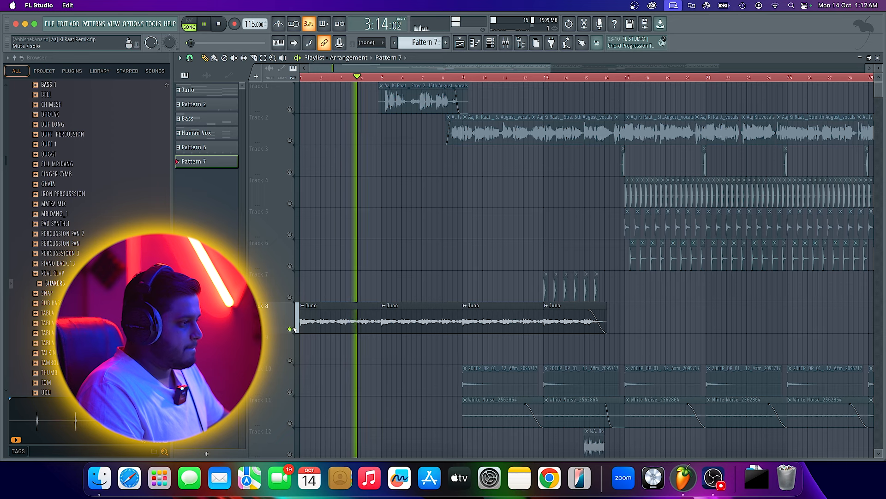
key("space")
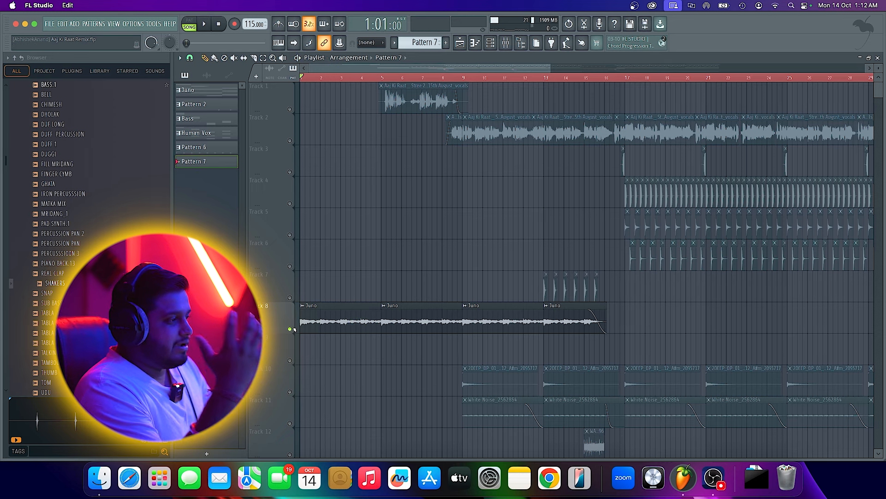
right_click(294, 329)
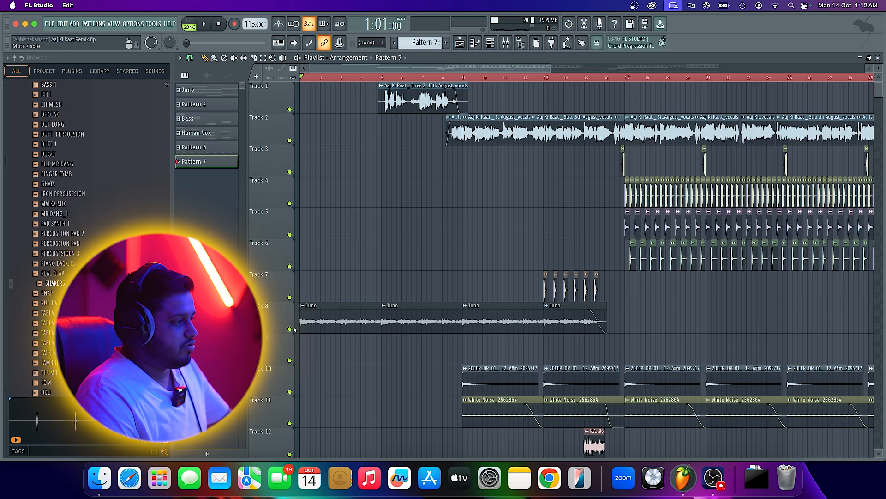
Open the Analog Lab V channel from the Channel rack and audition the Classic Jun Keys preset on its keyboard
left_click(490, 43)
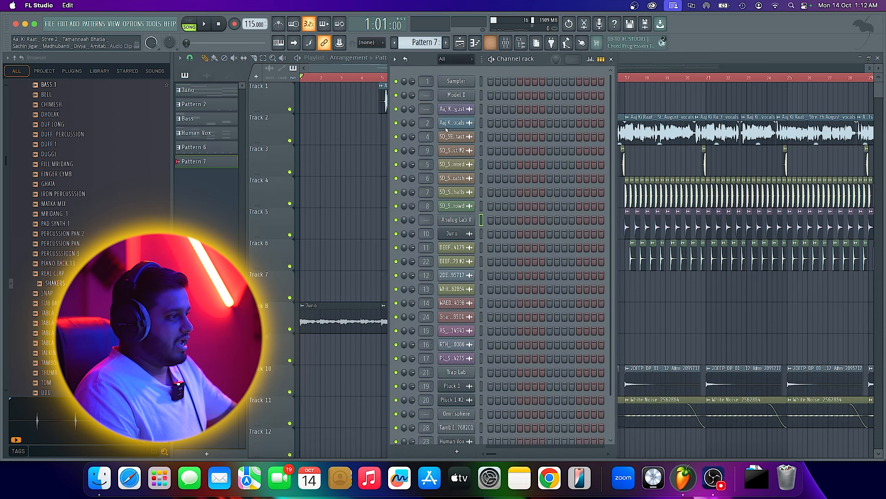
scroll(428, 43, "up", 5)
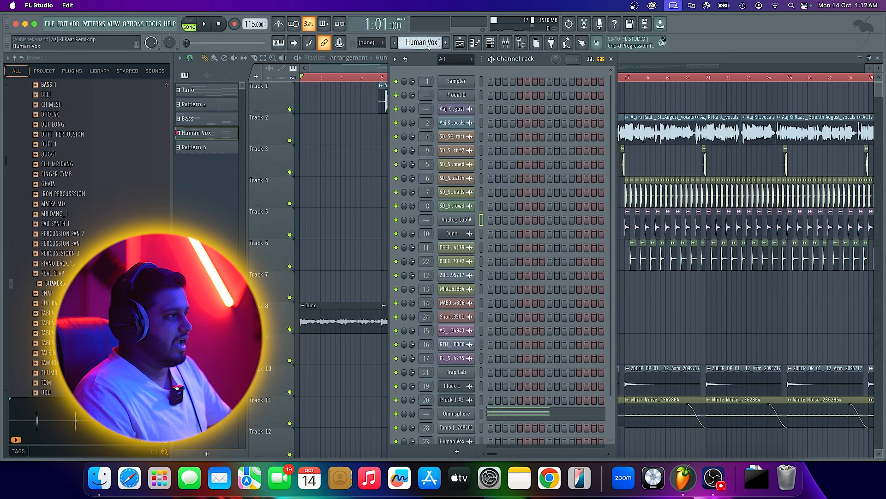
left_click(464, 219)
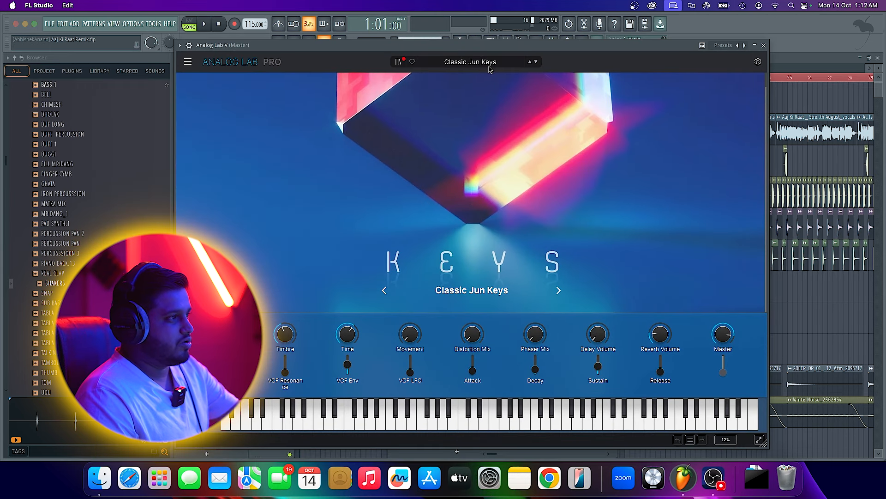
left_click(399, 424)
left_click(383, 423)
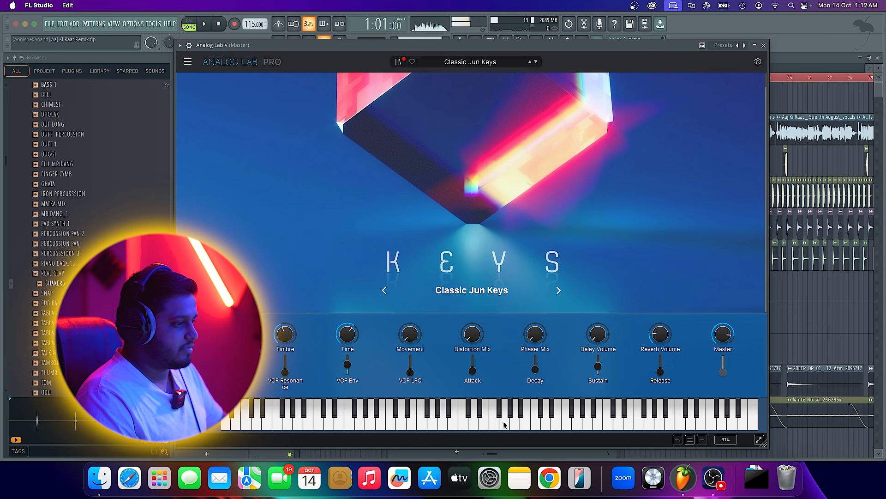
left_click(537, 423)
left_click(764, 45)
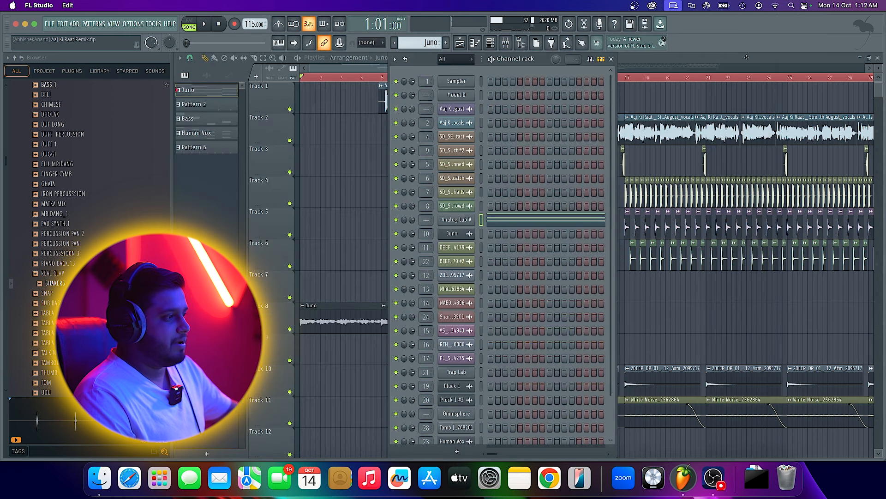
Open the Juno pattern's Analog Lab V notes in the piano roll and play the chords in pattern mode
left_click(536, 221)
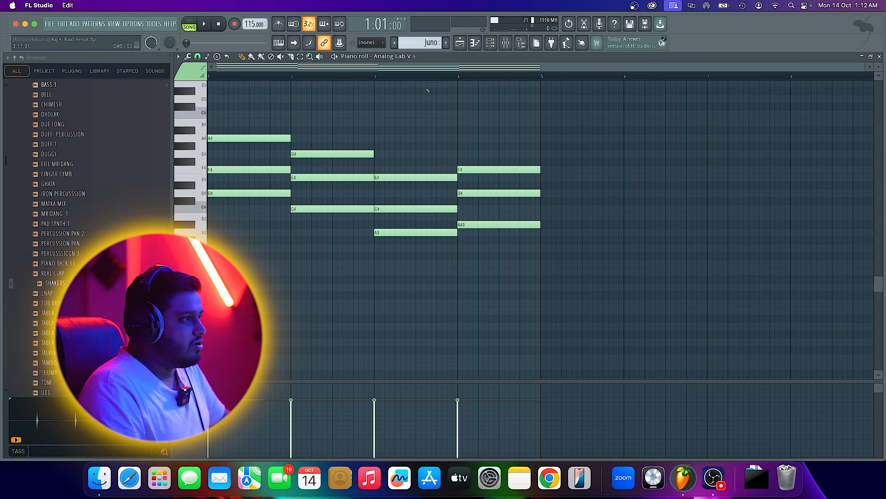
left_click(197, 23)
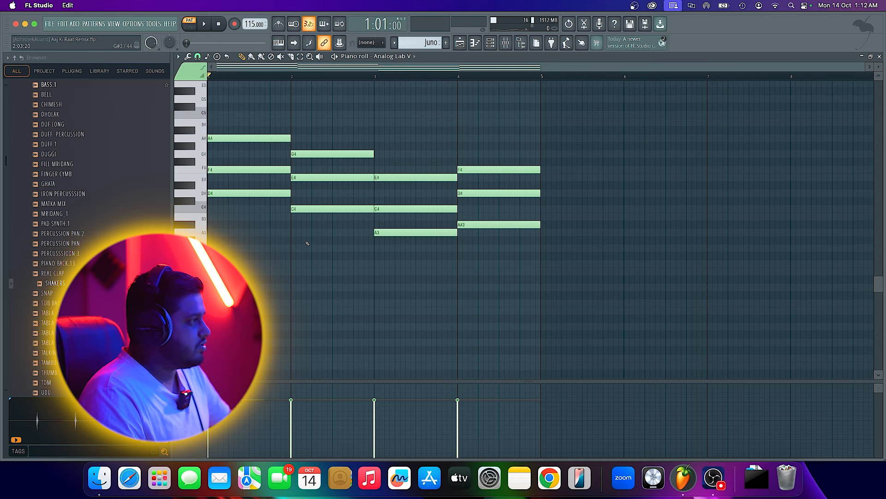
key("space")
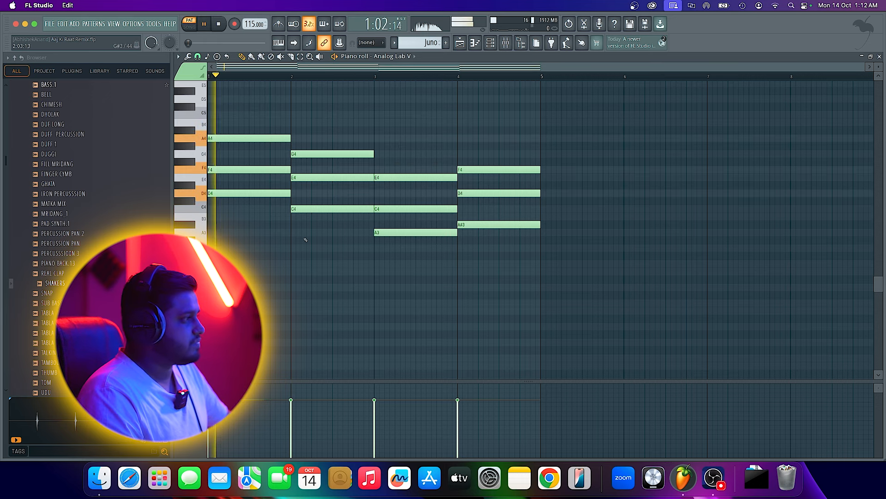
Return to the playlist, stop the pattern playback and place the song playhead at bar 5
left_click(459, 42)
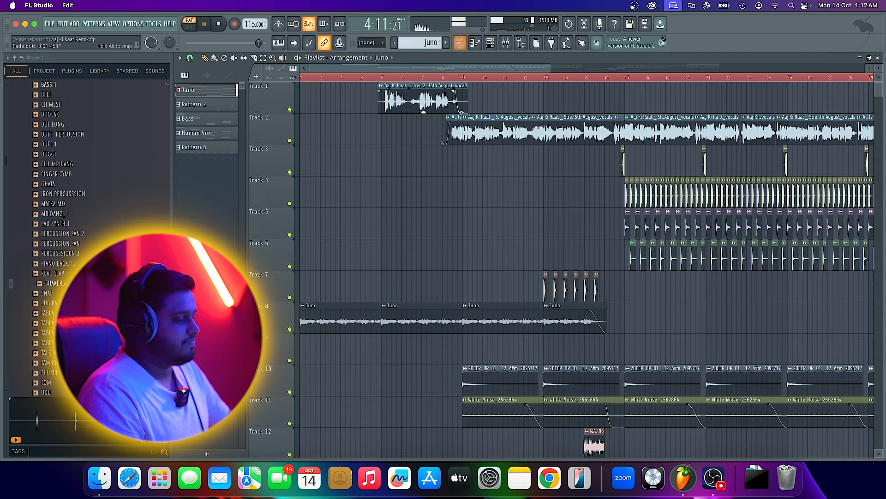
key("space")
scroll(383, 199, "down", 3)
scroll(383, 198, "up", 3)
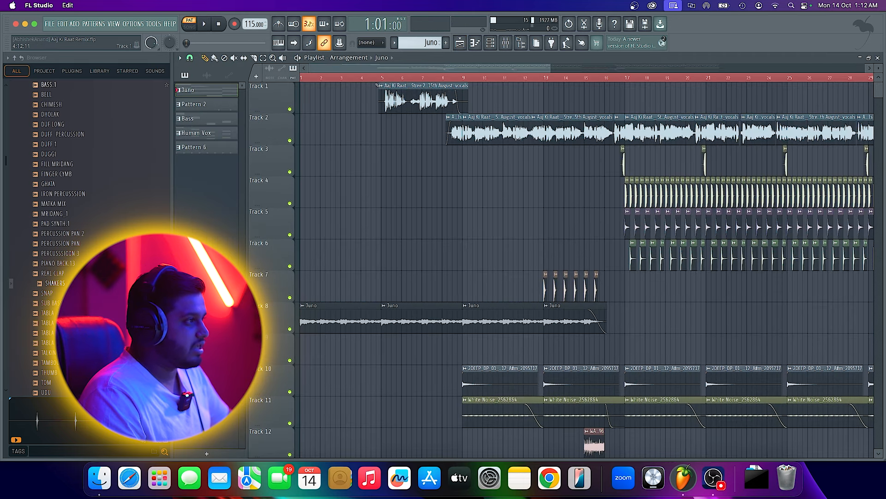
left_click(381, 77)
left_click(381, 77)
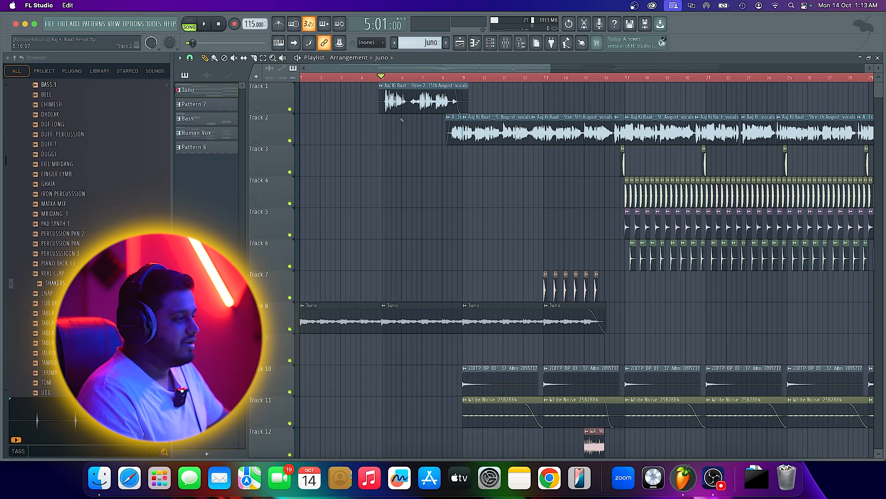
Play the song from bar 5 to hear the vocals enter over the Juno chords, and mute Track 1
key("space")
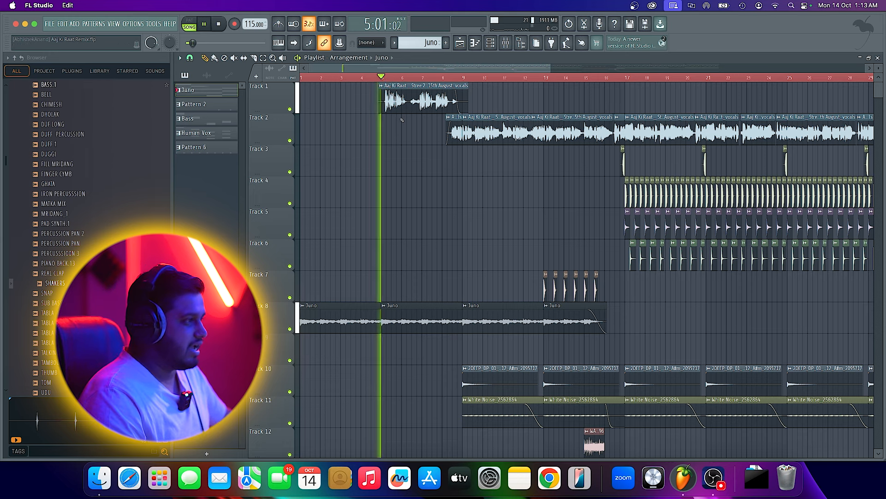
scroll(384, 353, "down", 3)
scroll(384, 353, "up", 3)
scroll(383, 352, "down", 3)
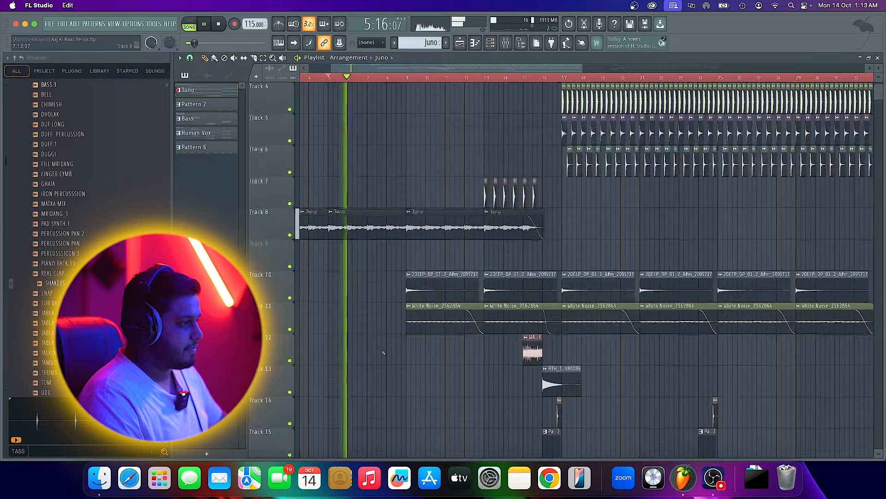
scroll(369, 314, "up", 3)
scroll(354, 269, "down", 3)
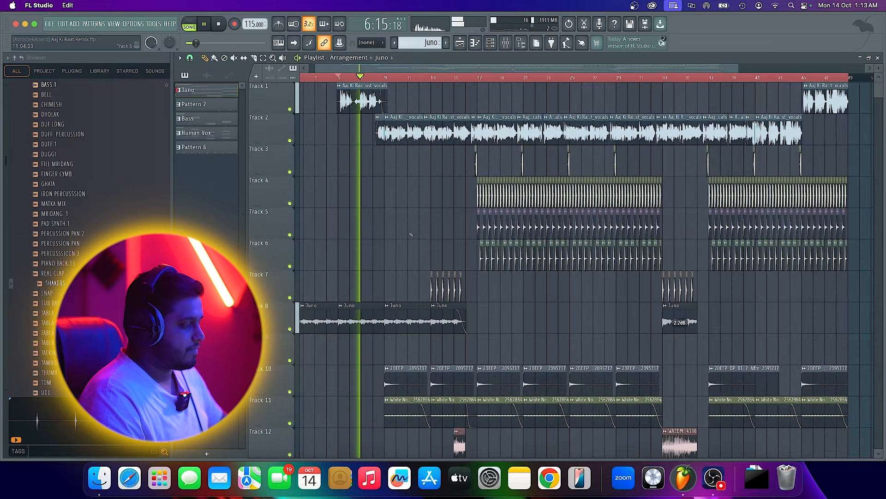
scroll(362, 215, "up", 4)
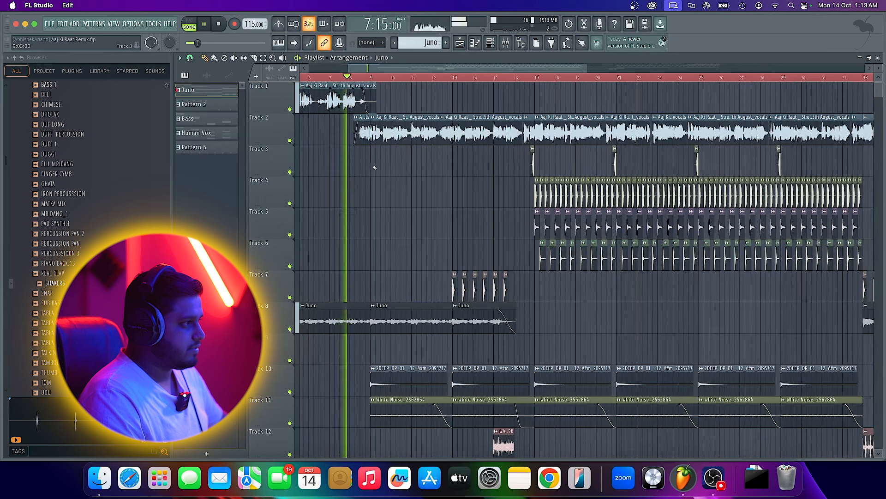
scroll(362, 215, "down", 1)
key("space")
left_click(290, 110)
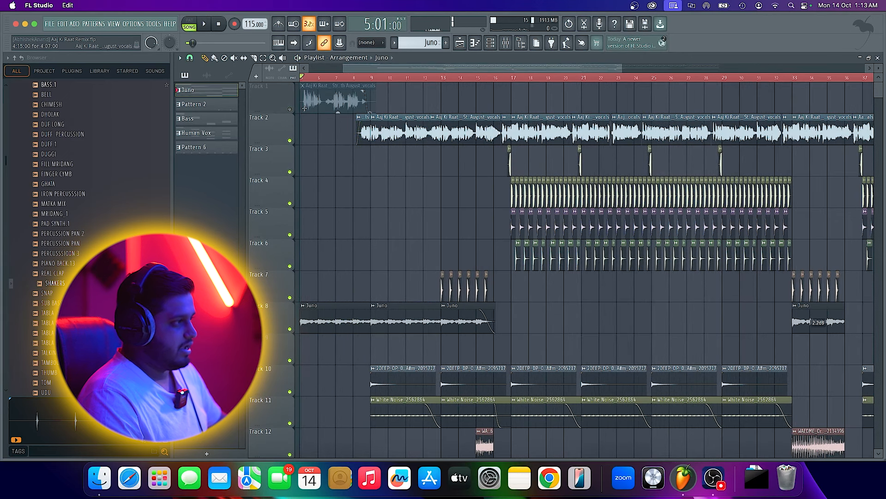
Play the song from the start of the Track 2 vocals just before bar 9, and mute Track 2
left_click_drag(349, 81, 356, 79)
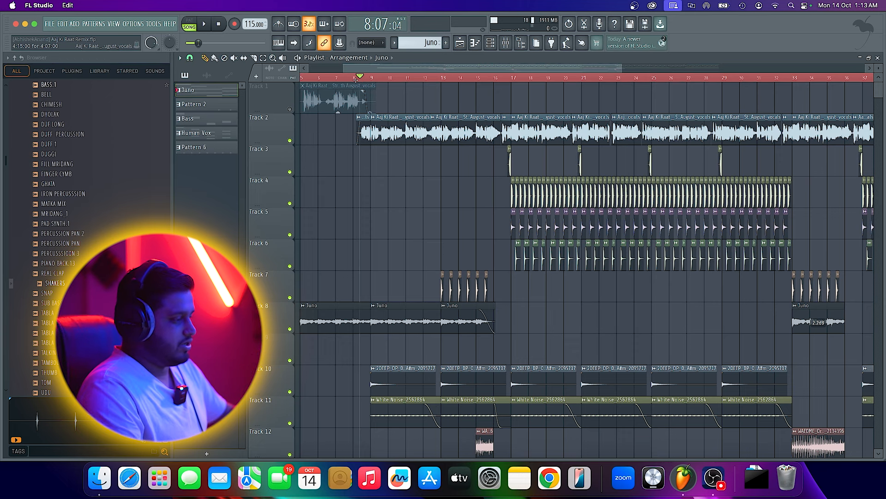
scroll(356, 79, "down", 3)
scroll(370, 171, "up", 3)
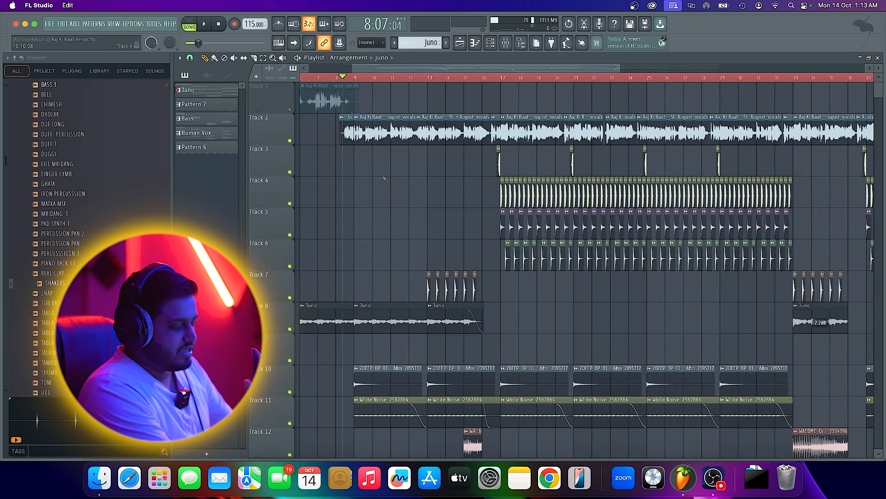
key("space")
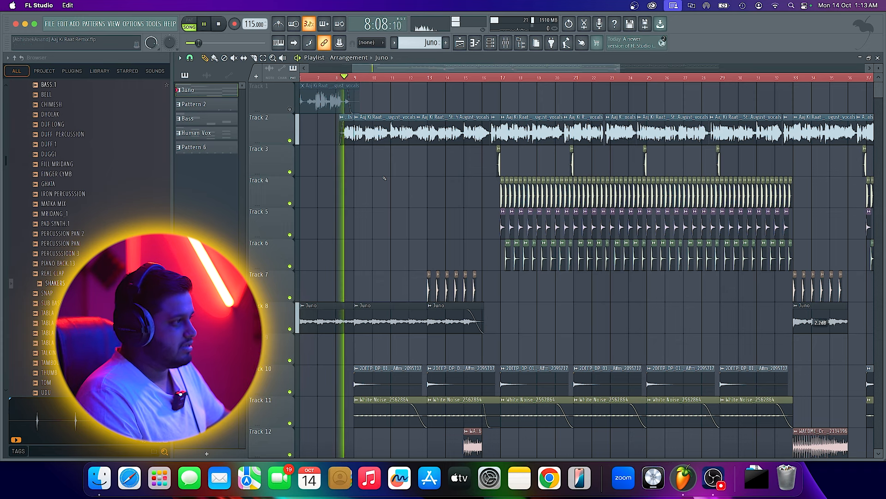
scroll(383, 179, "down", 3)
scroll(382, 178, "up", 3)
scroll(381, 178, "down", 3)
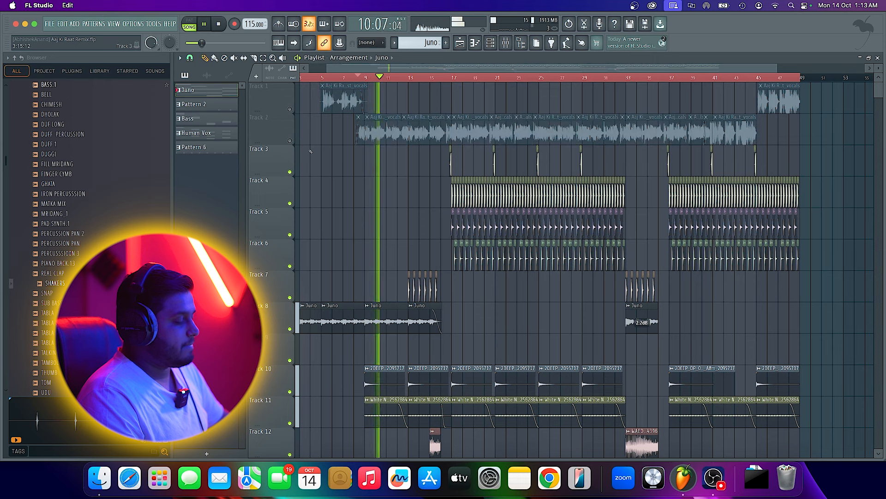
scroll(362, 158, "down", 3)
key("space")
Play from about bar 9 with the vocals muted, and solo Track 8 to hear the Juno clips
scroll(363, 158, "up", 4)
scroll(363, 158, "up", 3)
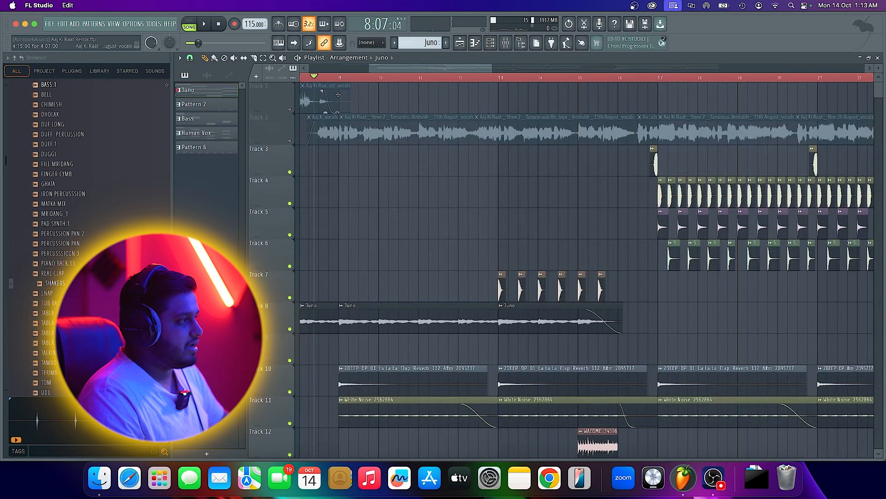
left_click(338, 79)
key("space")
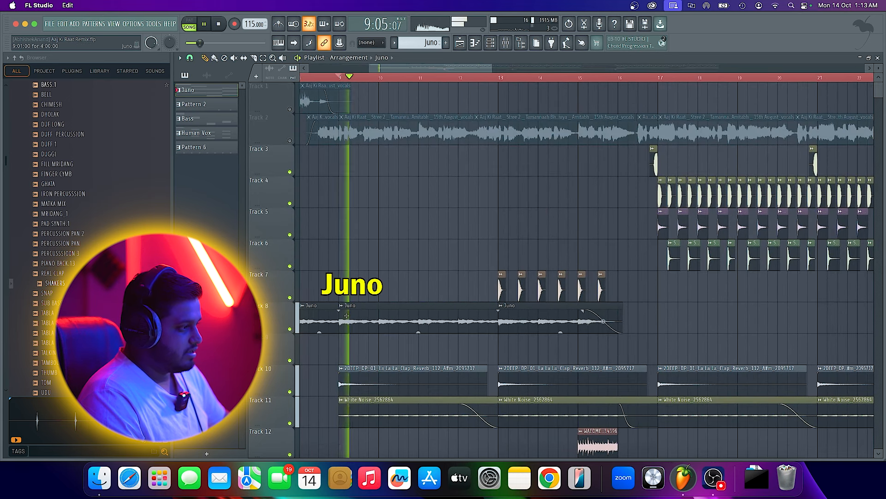
right_click(290, 329)
scroll(290, 329, "down", 3)
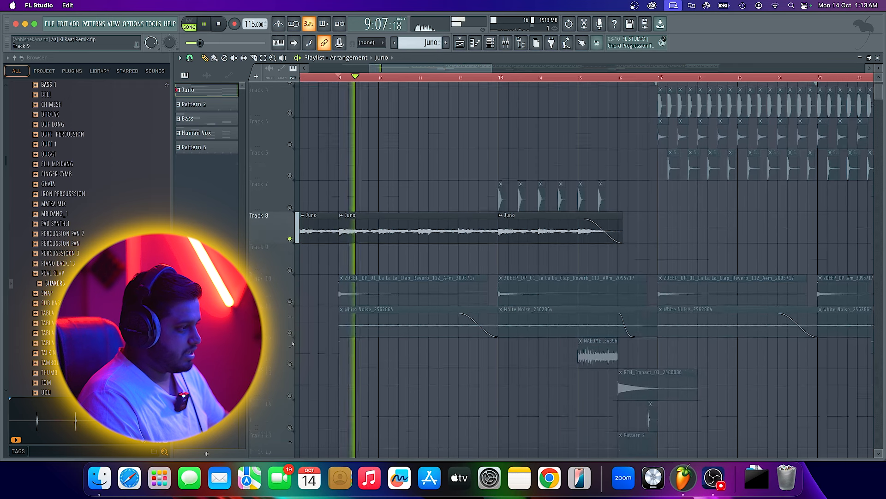
key("space")
Enable the clap reverb on Track 10 and the white noise on Track 11 alongside the Juno track, and play them briefly
left_click(290, 298)
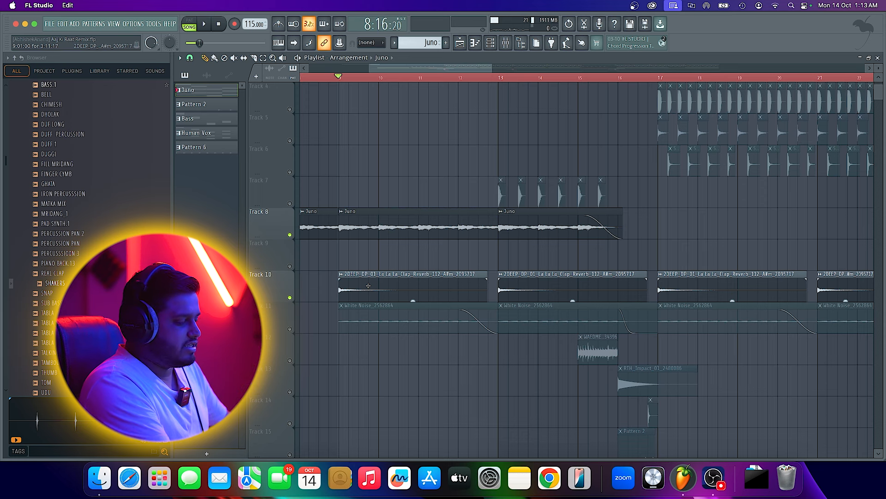
scroll(368, 286, "down", 1)
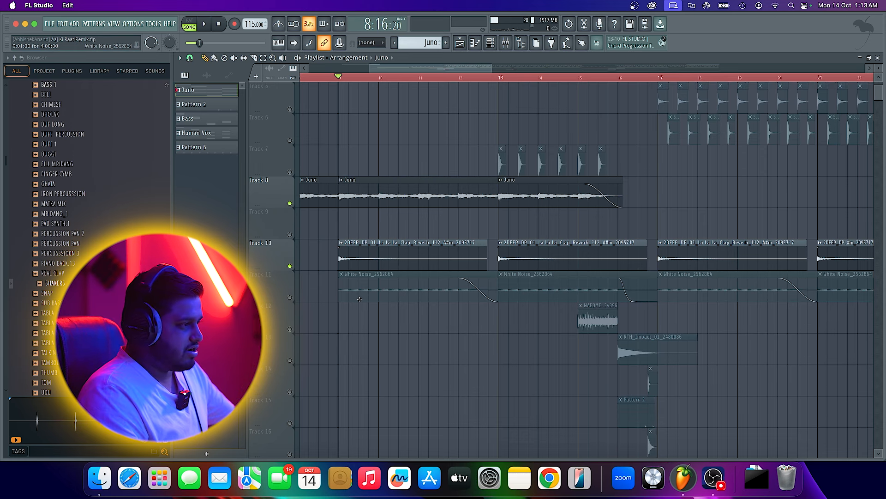
left_click(290, 297)
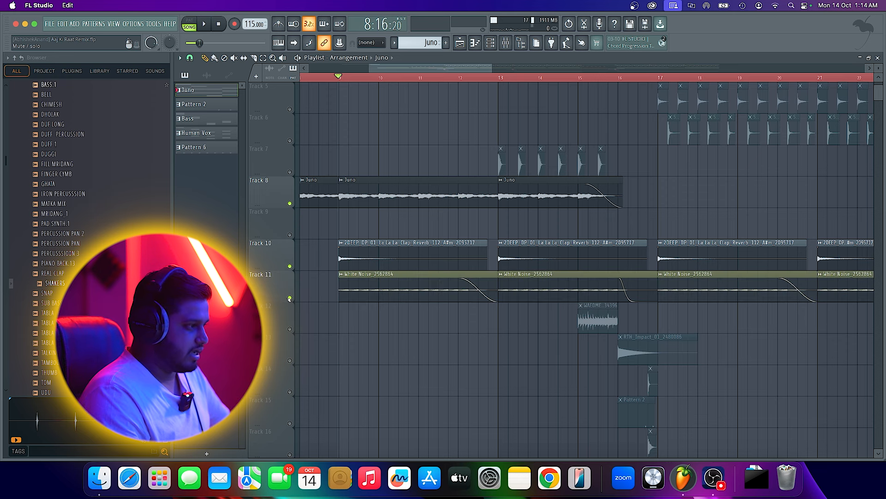
key("space")
key("space")
Solo Track 10 and listen to the clap reverb sample twice from about bar 9
right_click(290, 265)
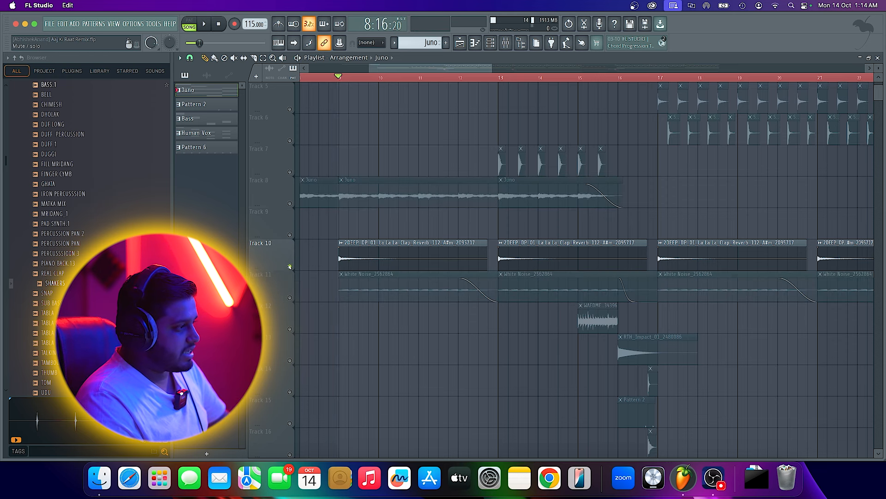
key("space")
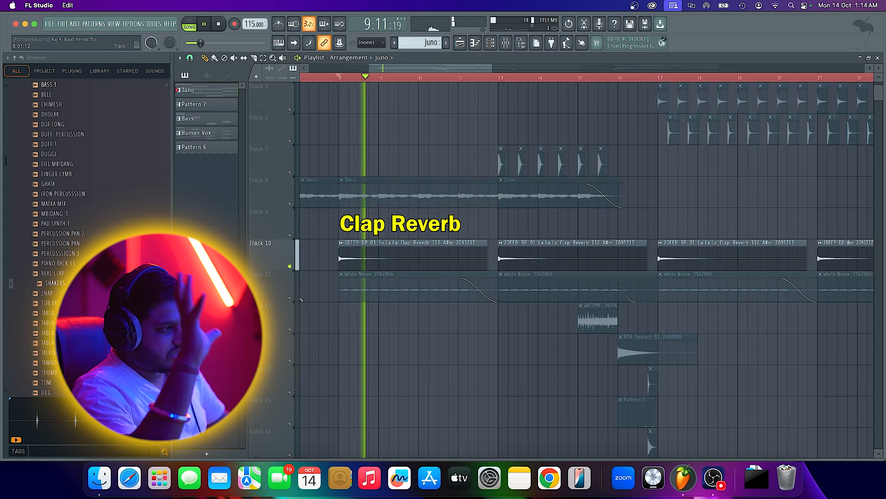
key("space")
key("space")
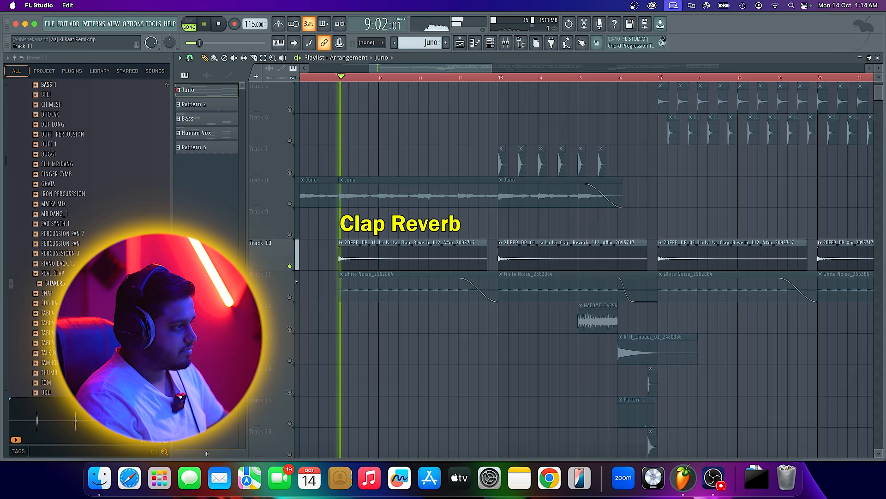
key("space")
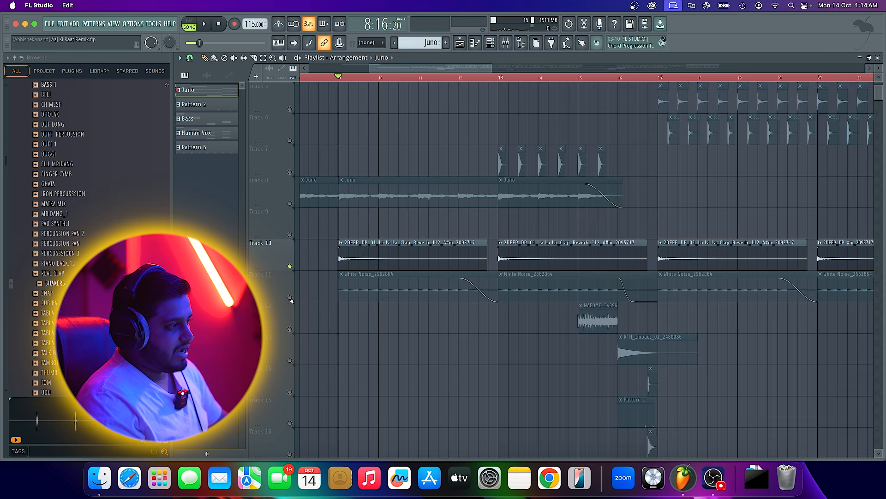
Solo Track 11 and listen to the White Noise clip from about bar 9
right_click(290, 298)
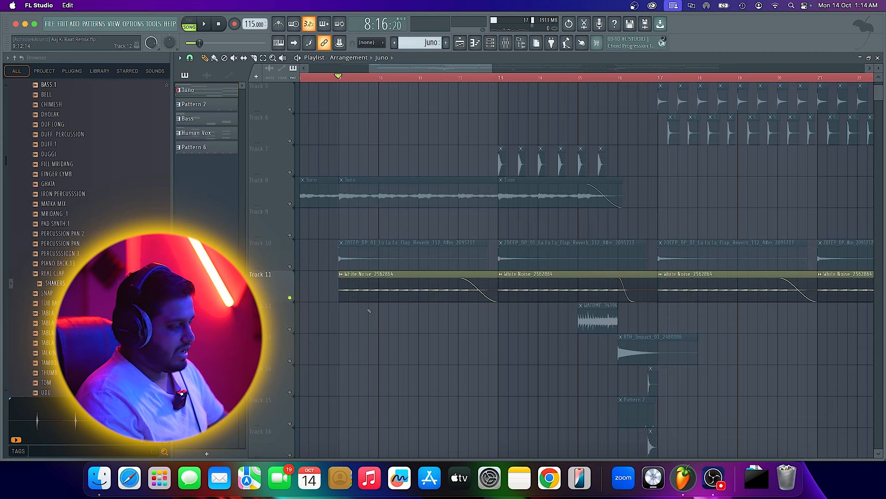
key("space")
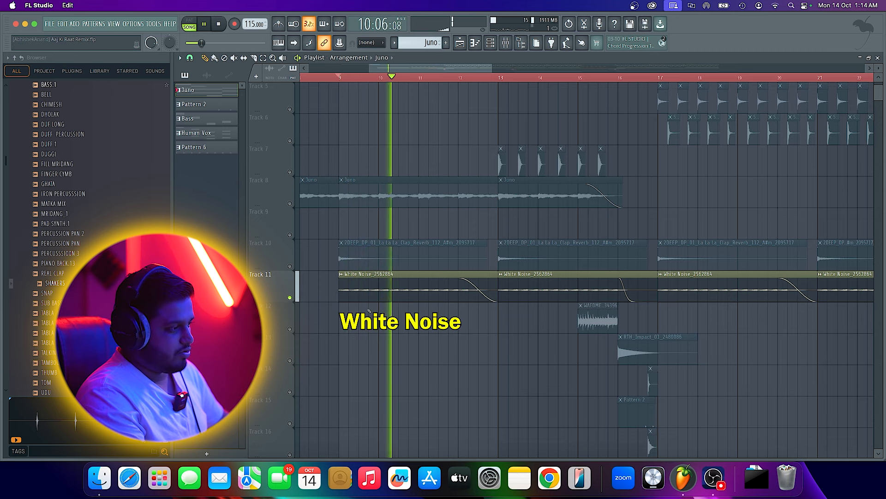
key("space")
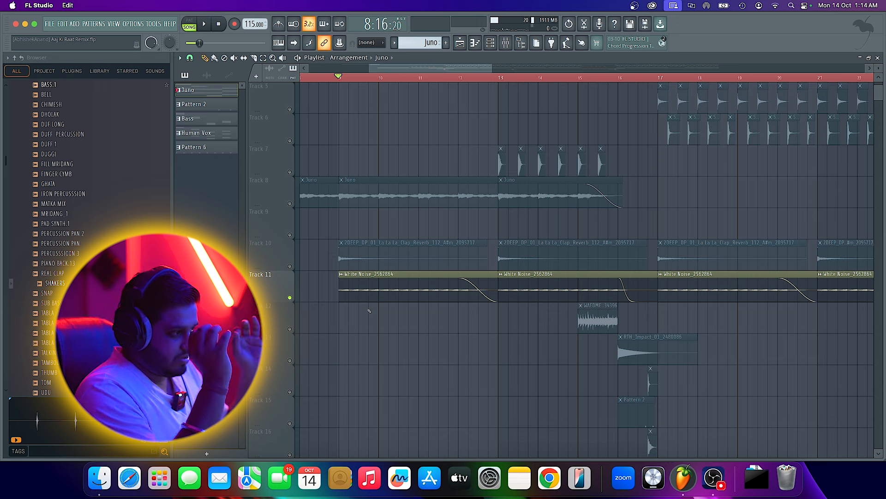
Compare Tracks 10 and 11 by isolating each in turn, and enable the clap reverb alongside the white noise
left_click(289, 266)
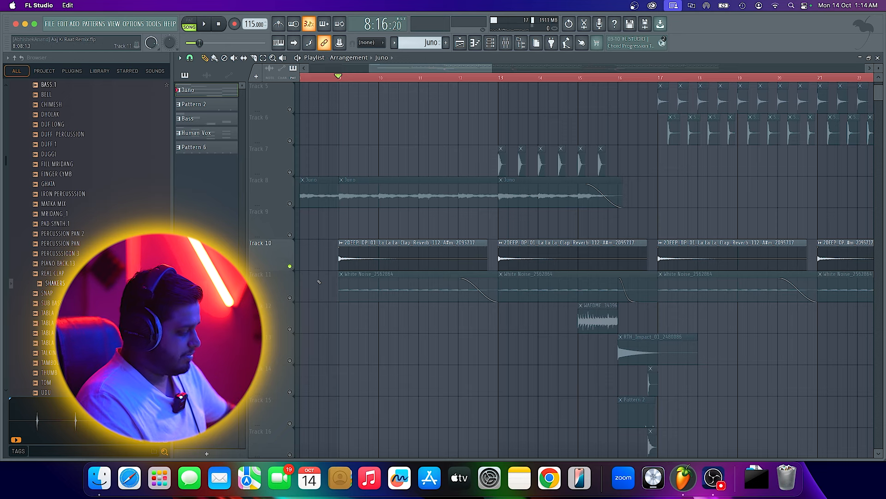
left_click(292, 266)
left_click(291, 297)
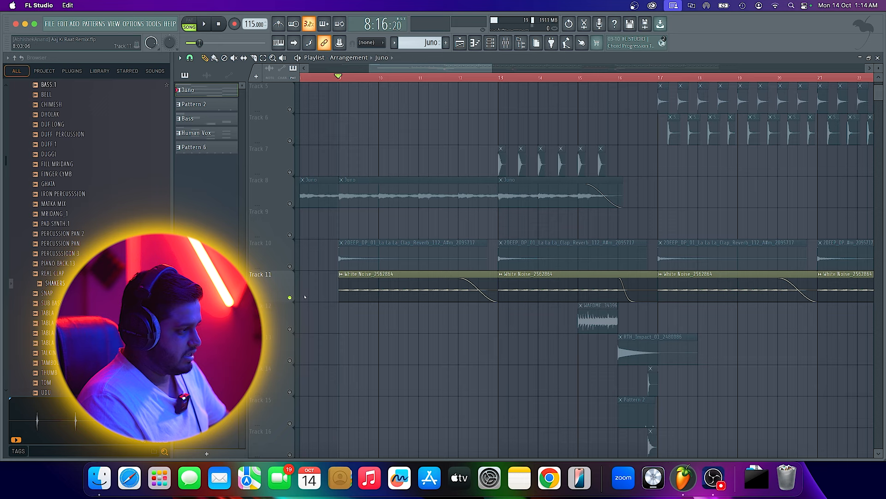
key("space")
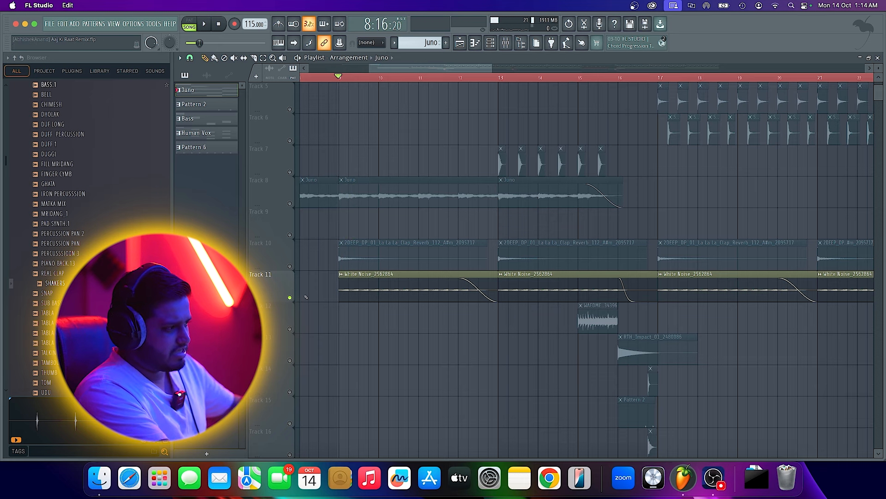
left_click(292, 267)
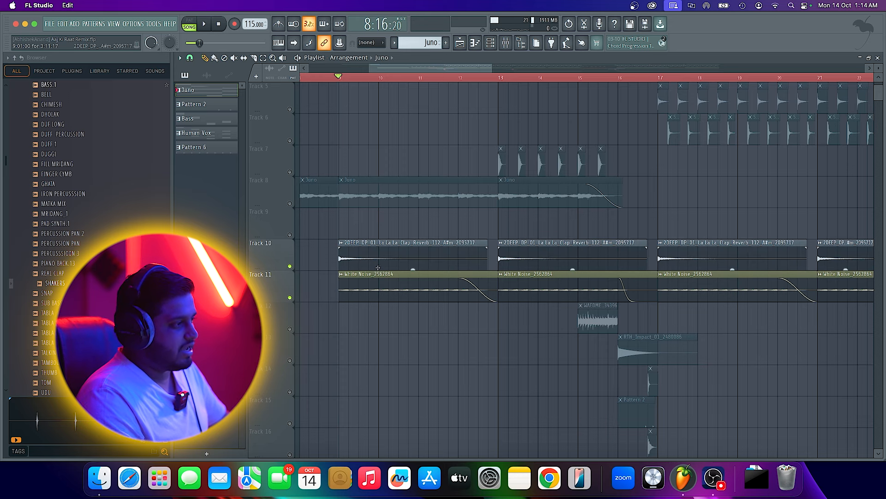
Restore all playlist tracks and look through the arrangement from the vocals down to the pluck, bass and Human Vox tracks
right_click(290, 267)
scroll(372, 257, "down", 3)
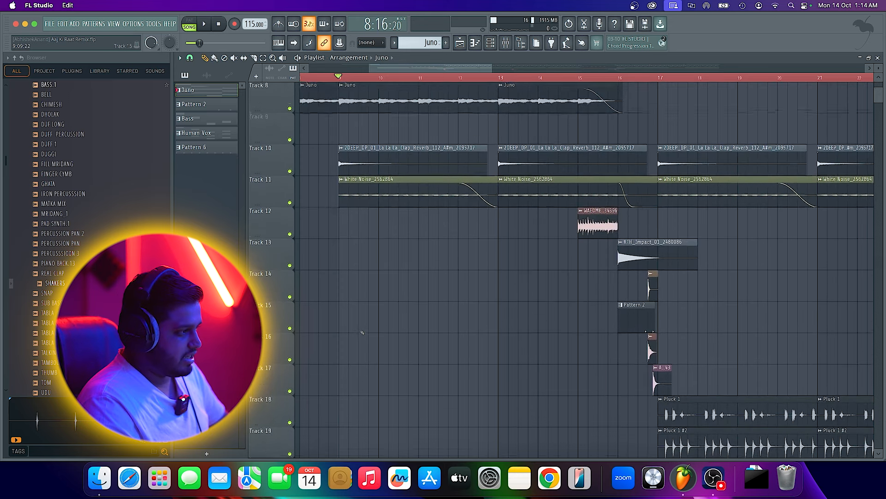
scroll(368, 234, "up", 7)
scroll(367, 235, "down", 5)
scroll(369, 282, "up", 4)
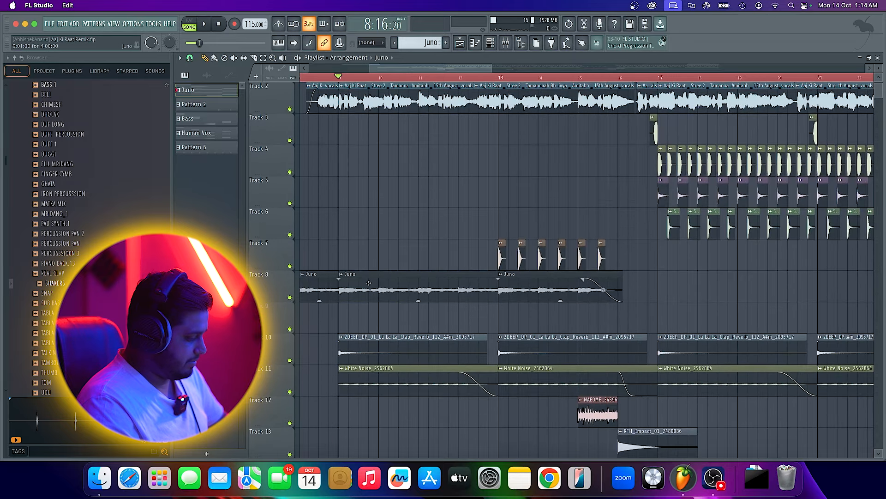
scroll(372, 284, "down", 3)
scroll(373, 285, "down", 9)
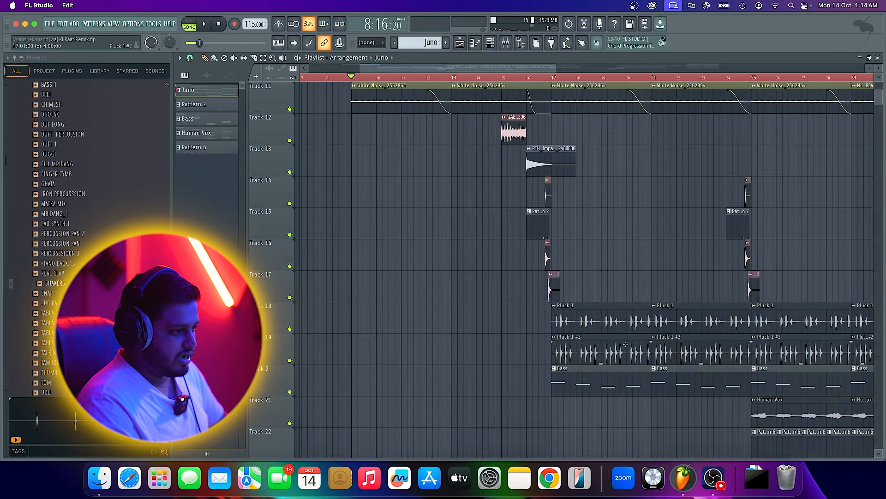
scroll(469, 303, "up", 2)
scroll(470, 303, "up", 8)
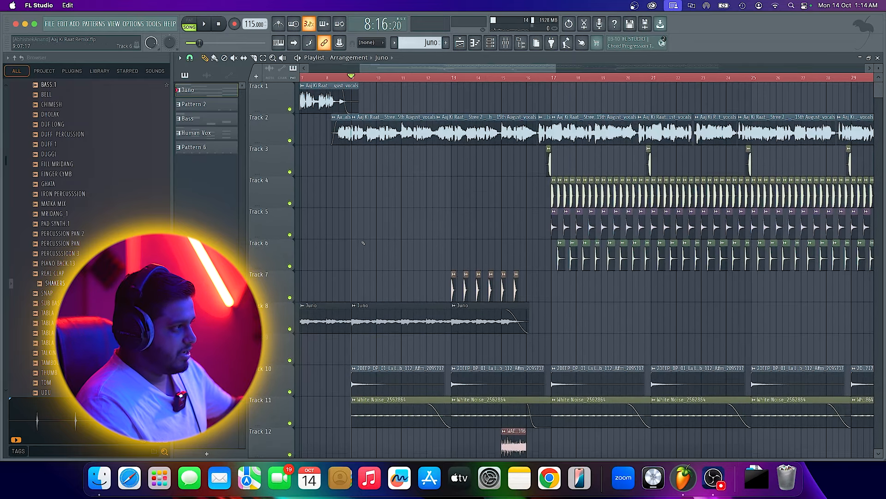
Select the Juno clip on Track 8 and listen to the combined layers briefly from about bar 9
left_click(370, 321)
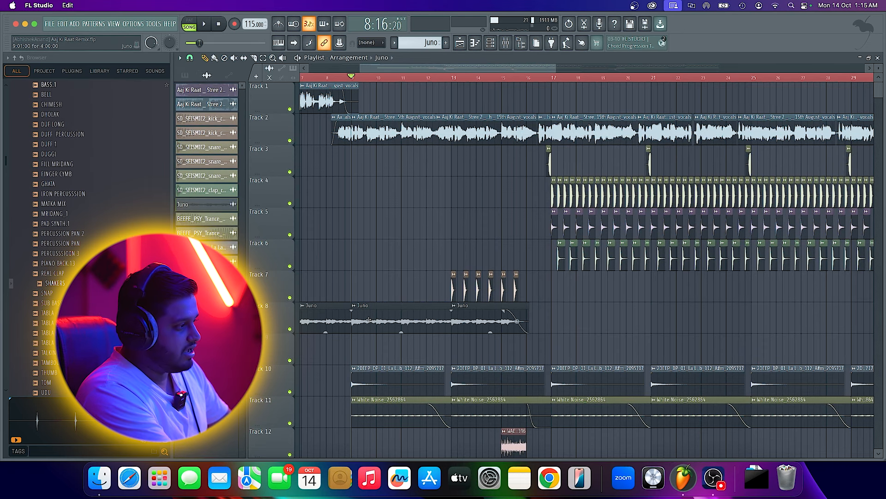
key("space")
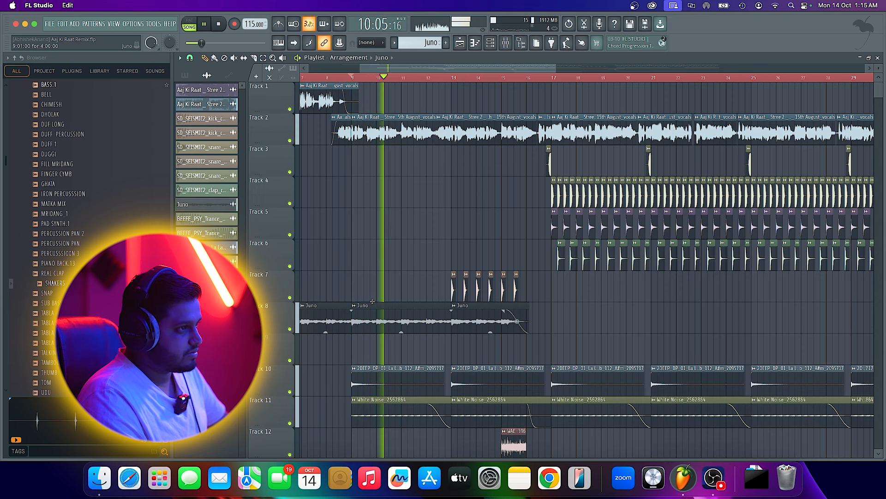
key("space")
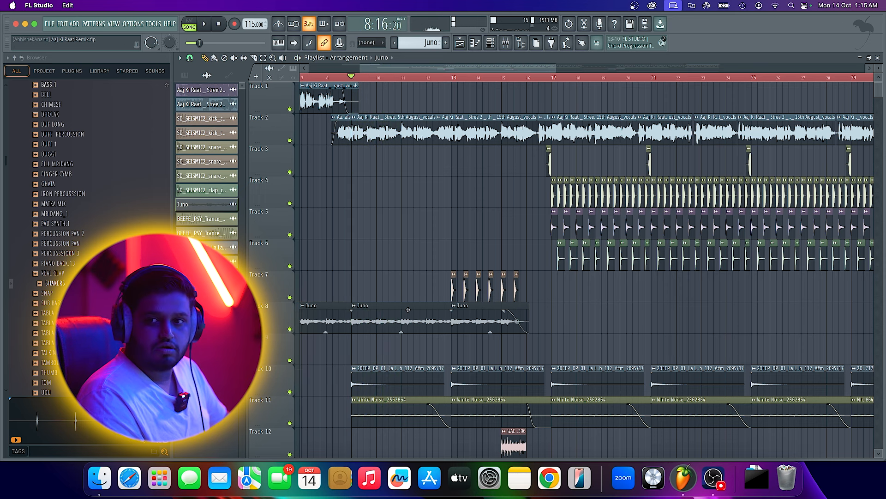
scroll(408, 309, "down", 1)
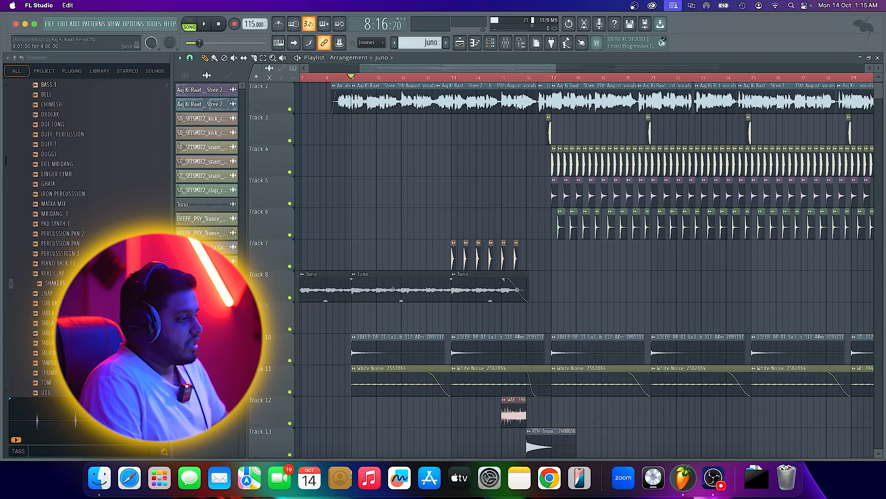
scroll(393, 288, "down", 2)
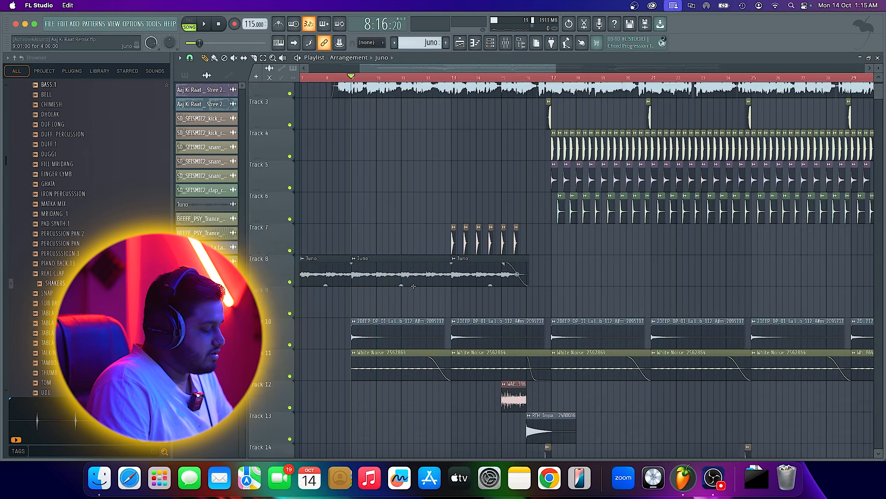
Replay the section from about bar 9 and follow the vocal, Juno, clap reverb and white noise layers towards bar 12
key("space")
scroll(391, 290, "up", 3)
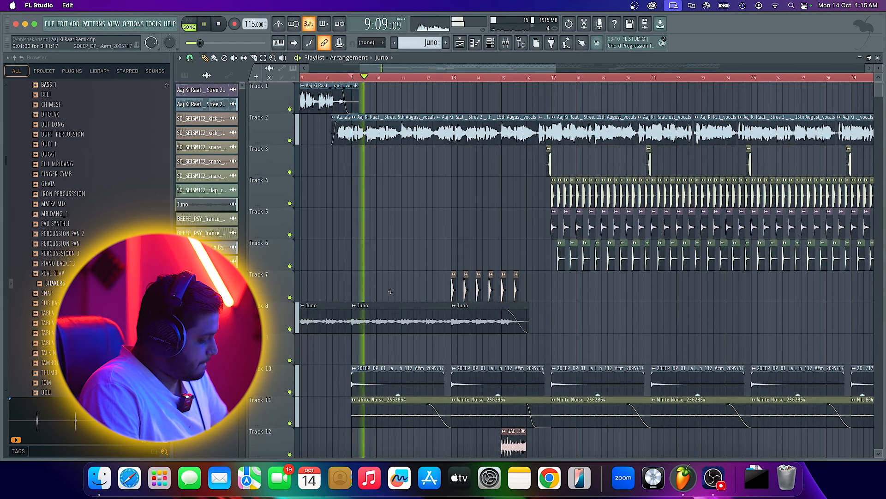
scroll(406, 307, "down", 3)
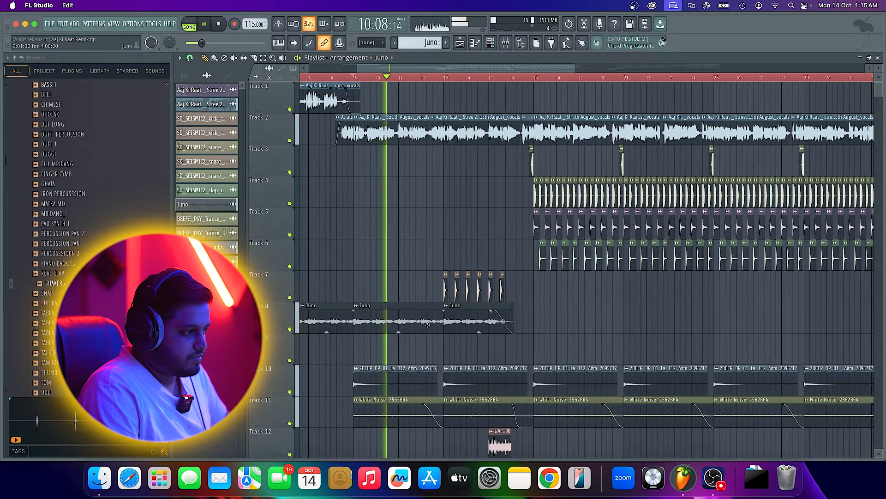
scroll(452, 351, "up", 5)
scroll(453, 365, "down", 6)
scroll(453, 364, "up", 4)
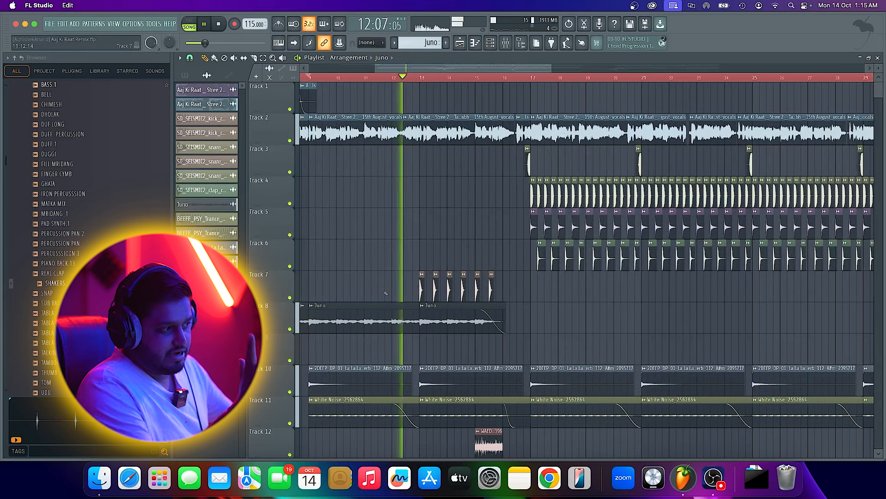
Mute the vocals on Track 2 during playback, listen to the remaining layers into bar 14, and stop playback
left_click(290, 140)
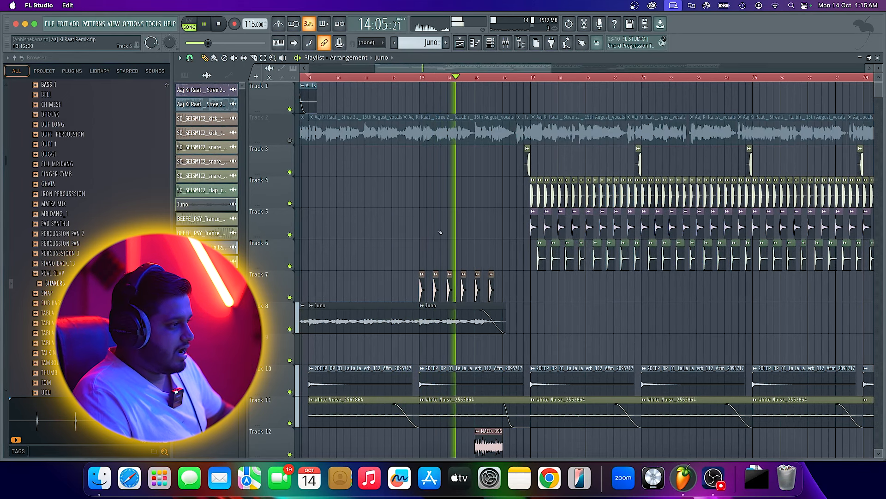
key("space")
scroll(432, 287, "up", 3)
scroll(432, 287, "up", 2)
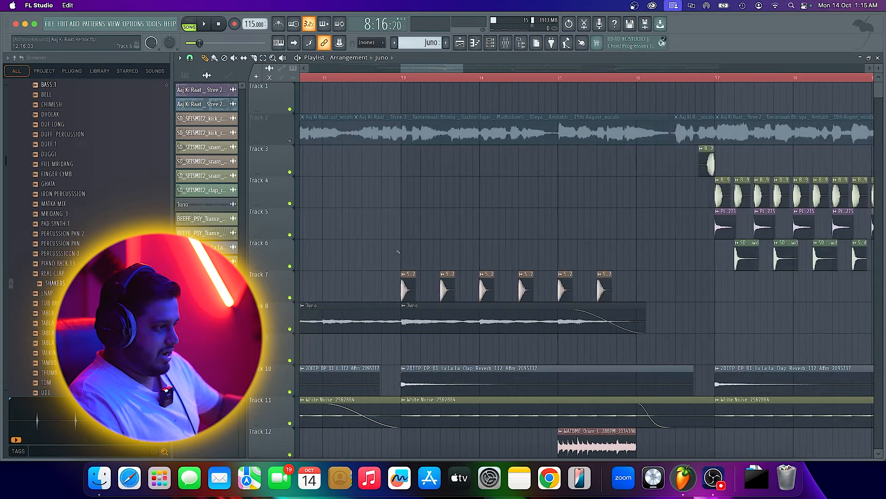
Set the playback position to bar 13 and listen briefly to the Track 7 kicks with the other non-vocal layers
left_click(402, 77)
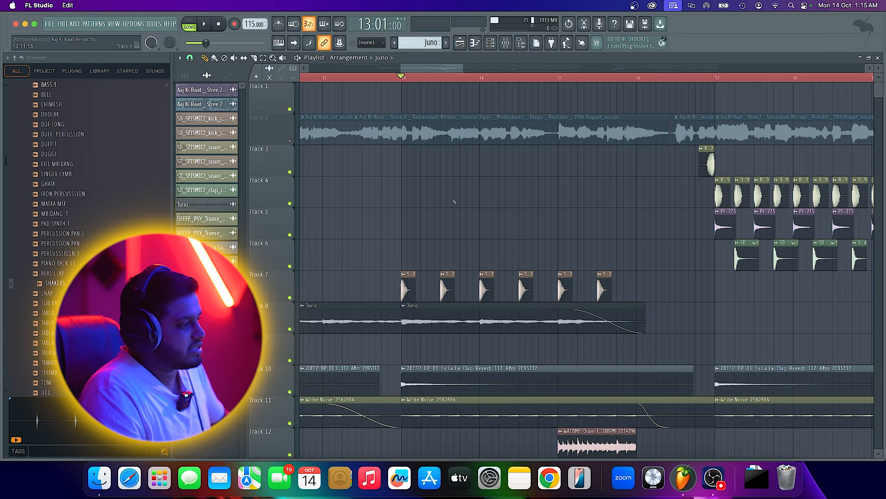
scroll(451, 216, "up", 3)
key("space")
scroll(451, 216, "down", 5)
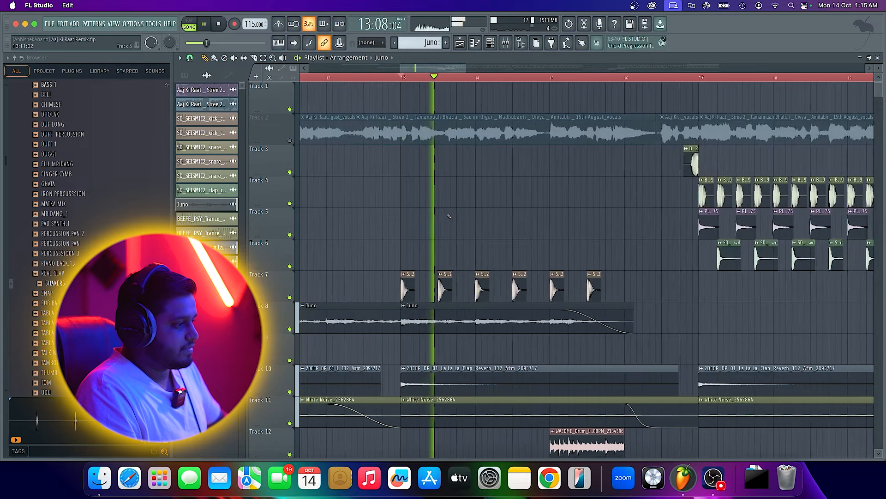
scroll(452, 222, "down", 5)
scroll(453, 226, "up", 8)
key("space")
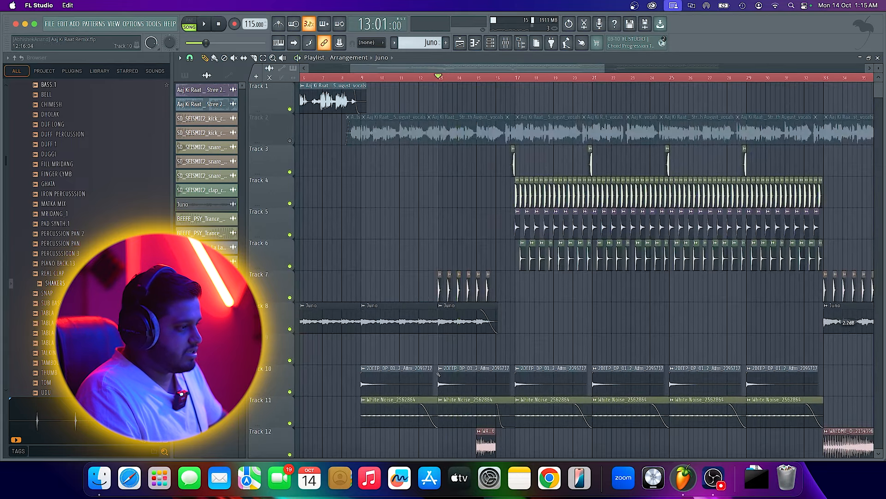
Play from bar 13 into bar 16 without vocals, following the layers down to the drum loop build-up on Track 12
scroll(470, 337, "down", 3)
key("space")
scroll(471, 337, "up", 2)
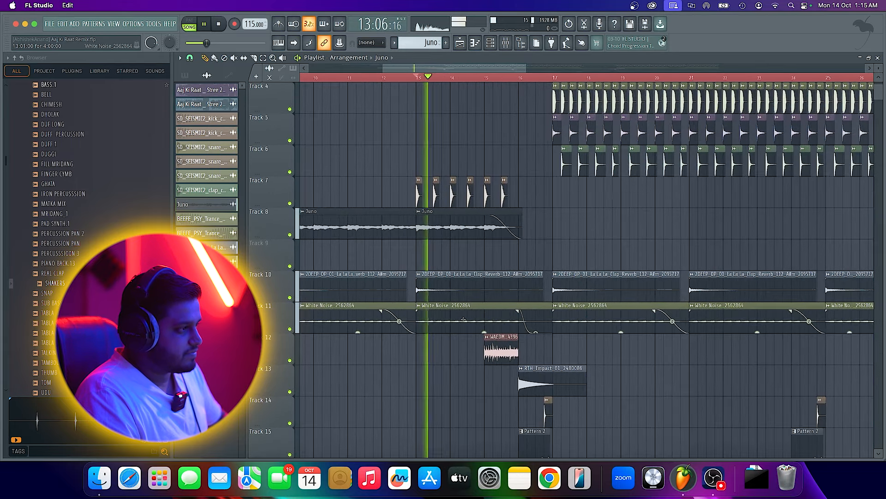
scroll(454, 298, "up", 3)
scroll(453, 298, "up", 2)
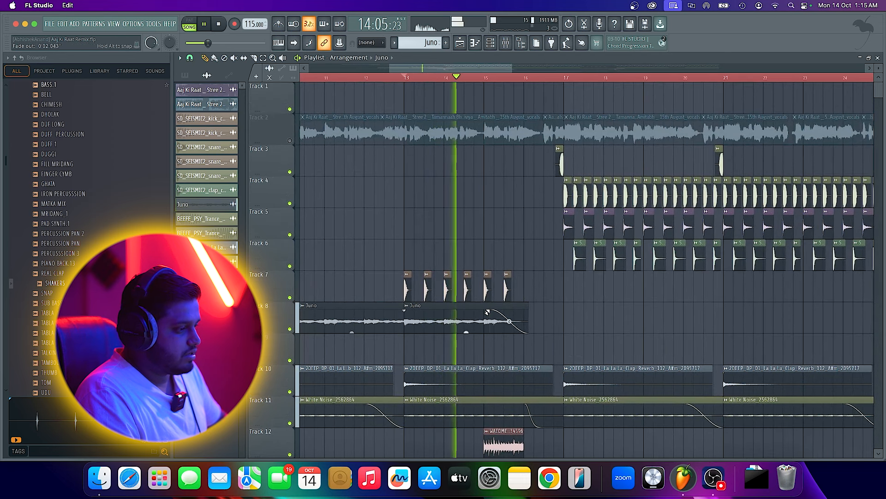
scroll(497, 357, "down", 3)
scroll(497, 357, "up", 3)
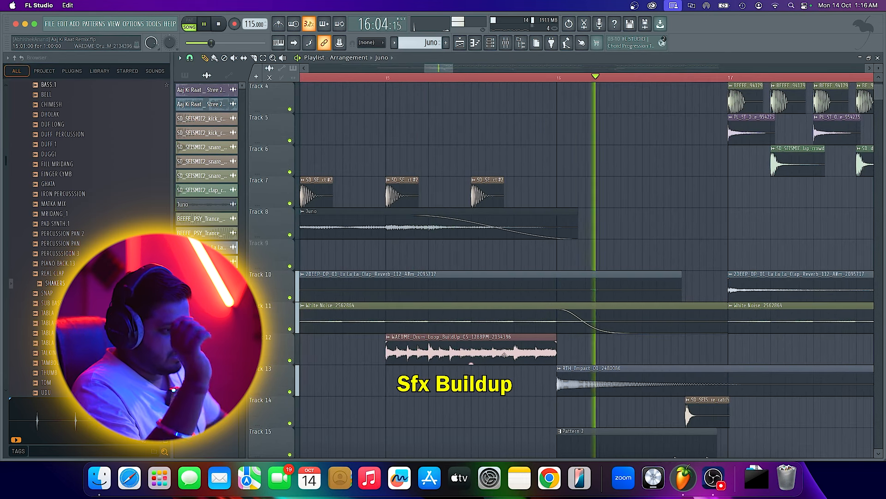
key("space")
Unmute the vocals on Track 2 and play the kick section from bar 13
scroll(491, 345, "down", 4)
scroll(491, 345, "up", 3)
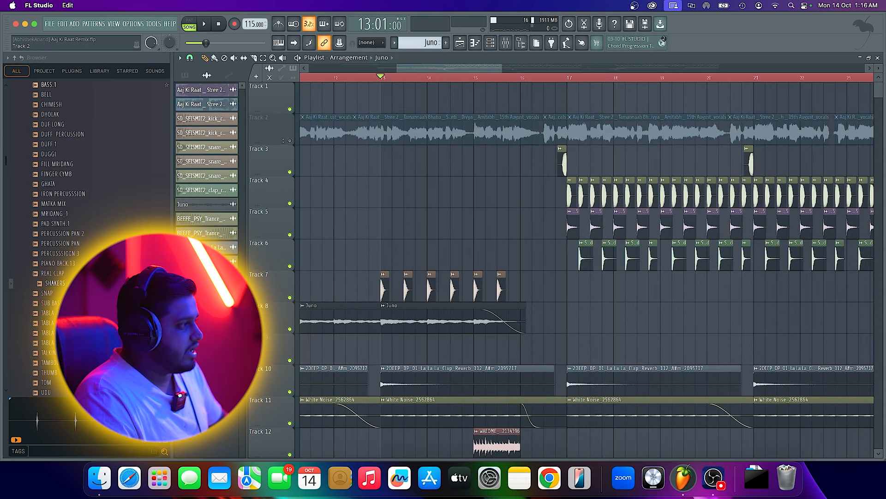
key("space")
scroll(369, 194, "down", 1)
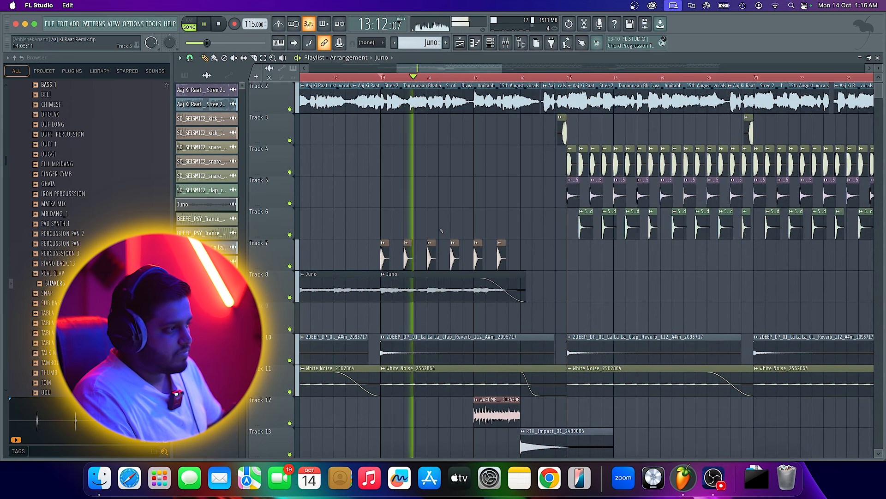
key("space")
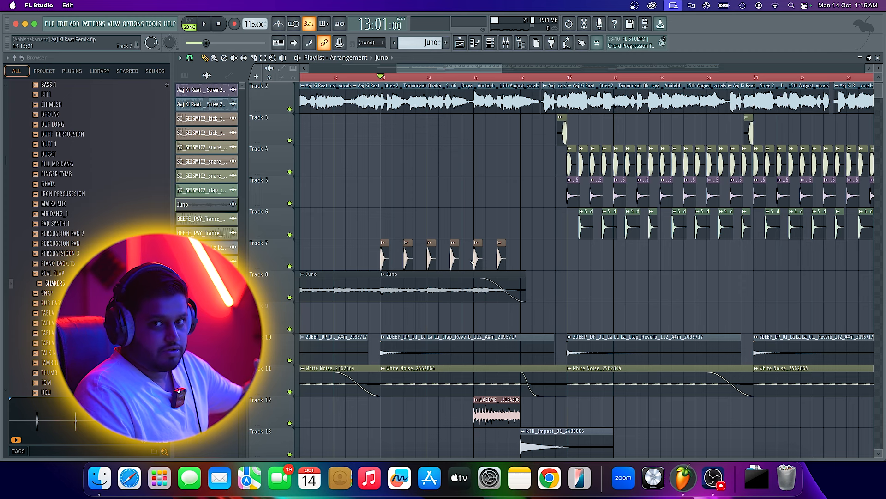
Replay the full section with vocals from bar 13 into the build-up at bar 15
scroll(471, 272, "down", 4)
key("space")
scroll(469, 281, "up", 3)
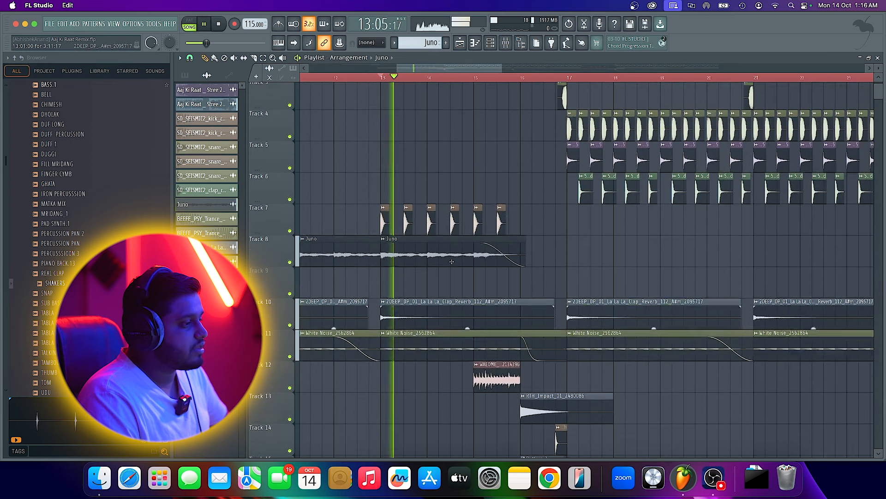
scroll(468, 285, "up", 1)
scroll(481, 286, "down", 1)
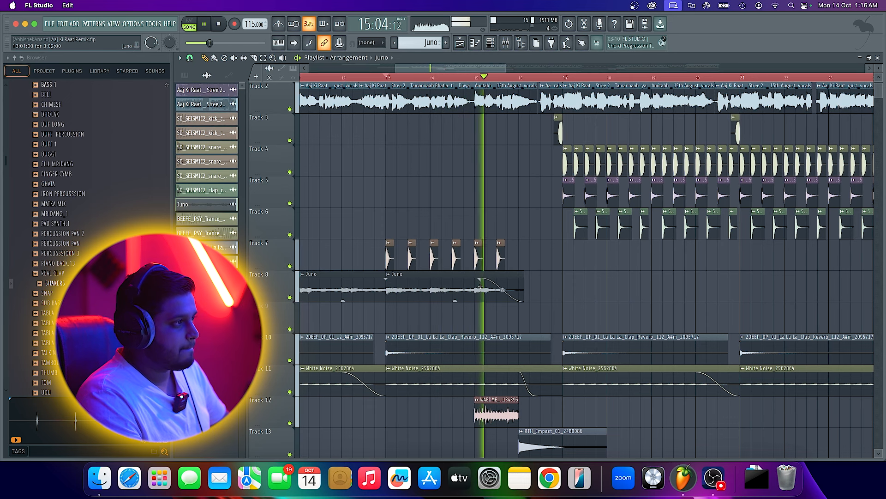
key("space")
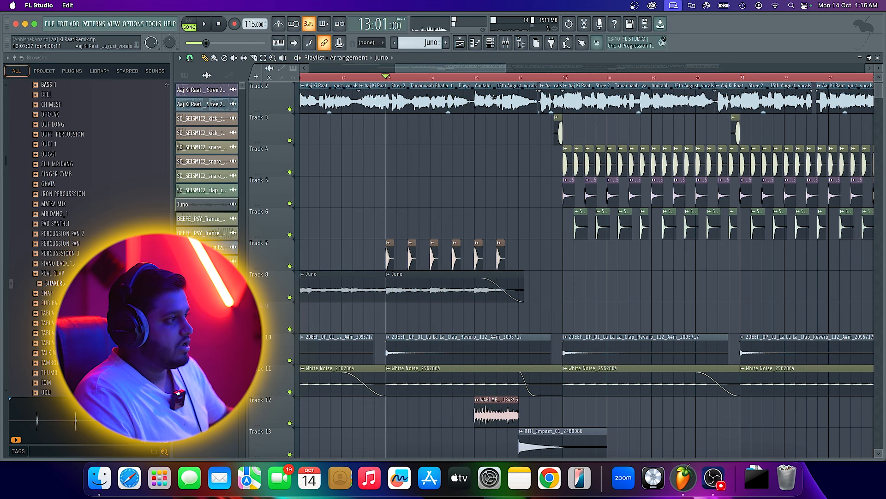
Set the playback position just before bar 15, inspect the WAEDME drum loop build-up clip on Track 12, and listen to it
left_click(475, 77)
left_click_drag(484, 78, 476, 86)
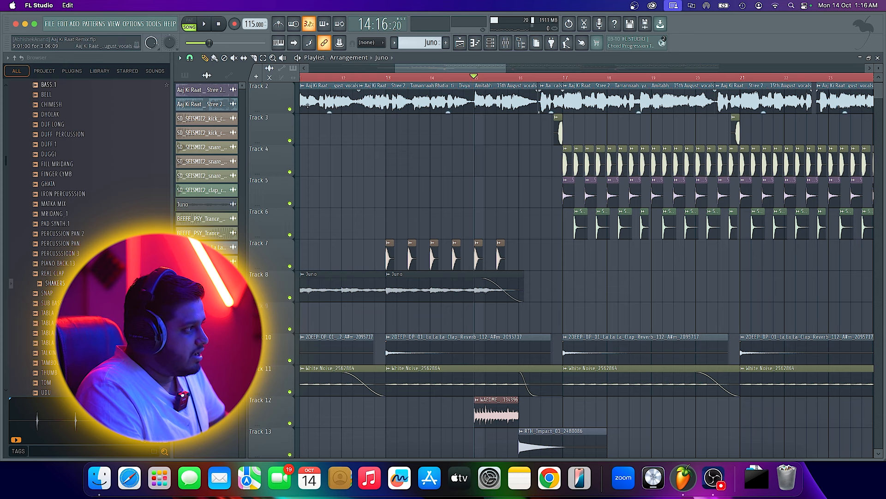
scroll(492, 390, "down", 2)
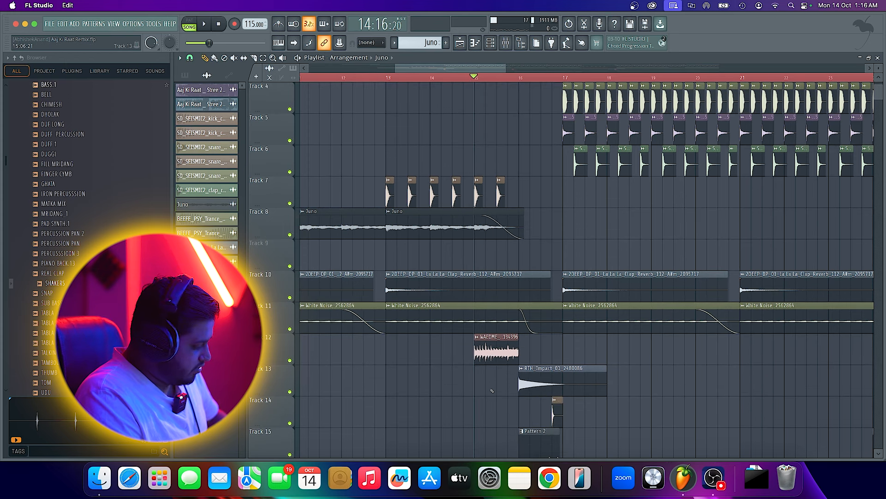
scroll(492, 390, "up", 4, "ctrl")
scroll(492, 391, "up", 3, "ctrl")
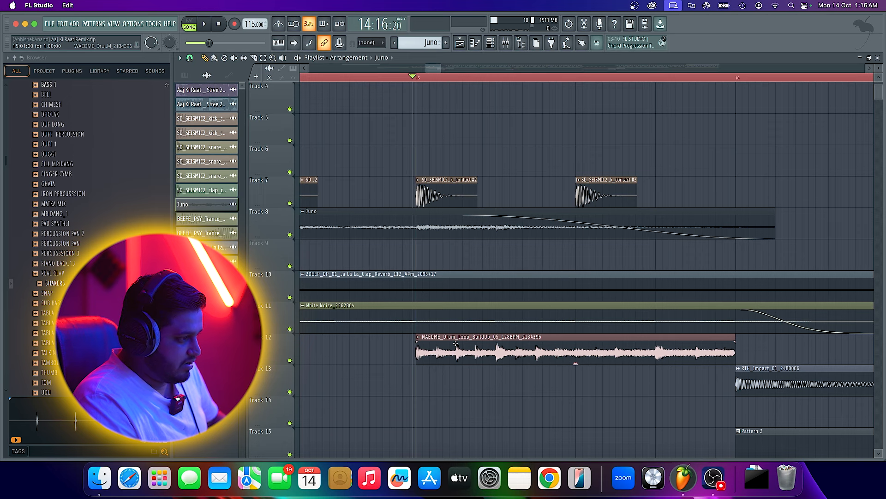
scroll(455, 344, "down", 6, "ctrl")
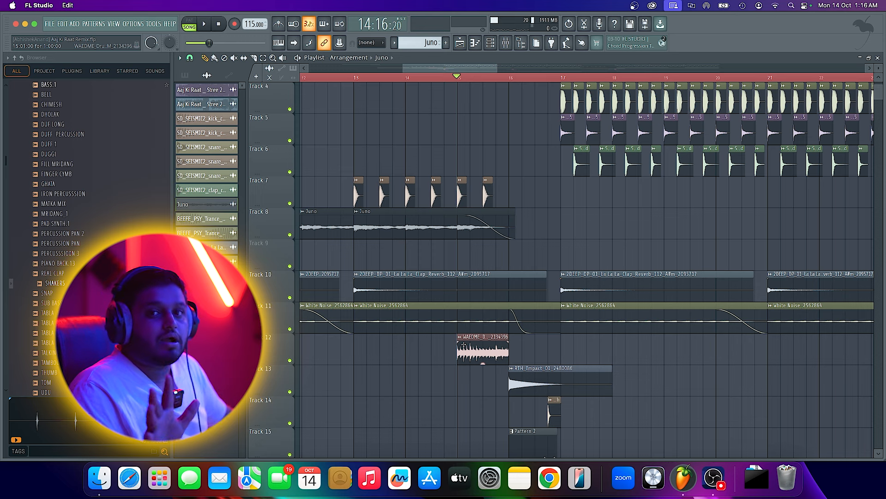
key("space")
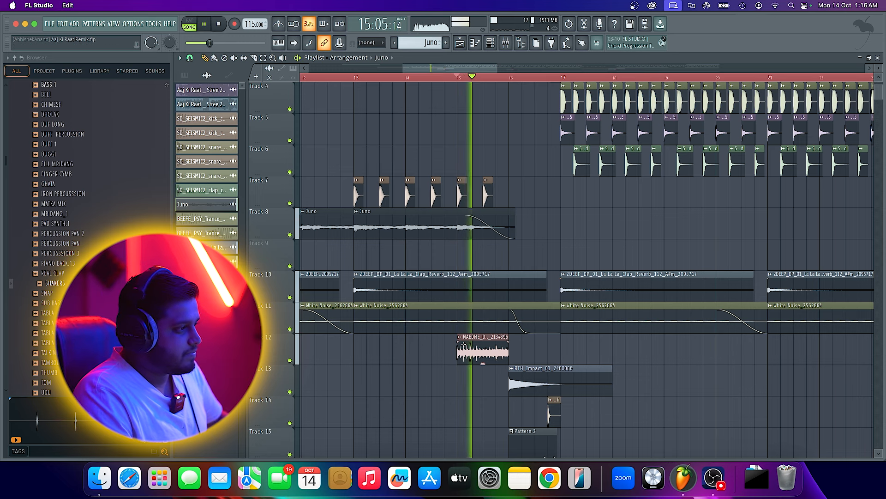
key("space")
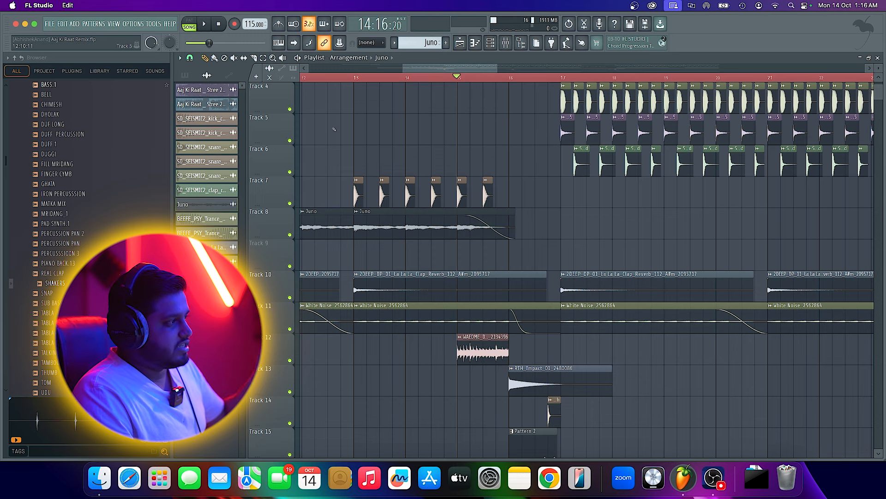
Play from late in bar 12 into bar 16 with the Track 2 vocals unmuted, looking over the lower tracks
left_click(345, 77)
scroll(461, 193, "up", 3)
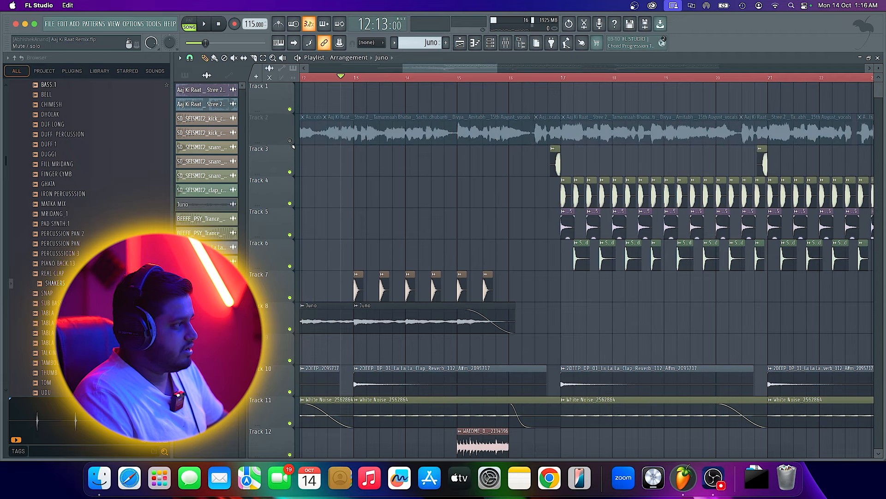
key("space")
scroll(462, 194, "down", 2)
scroll(463, 196, "down", 3)
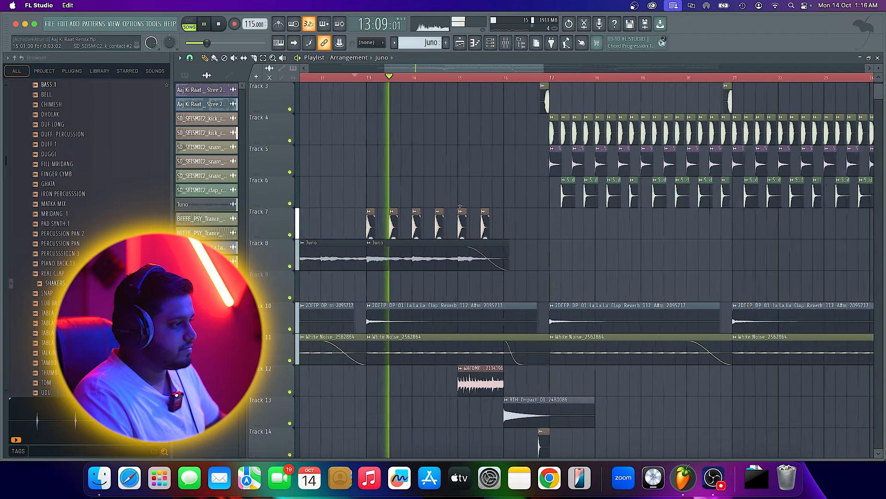
scroll(483, 221, "down", 10)
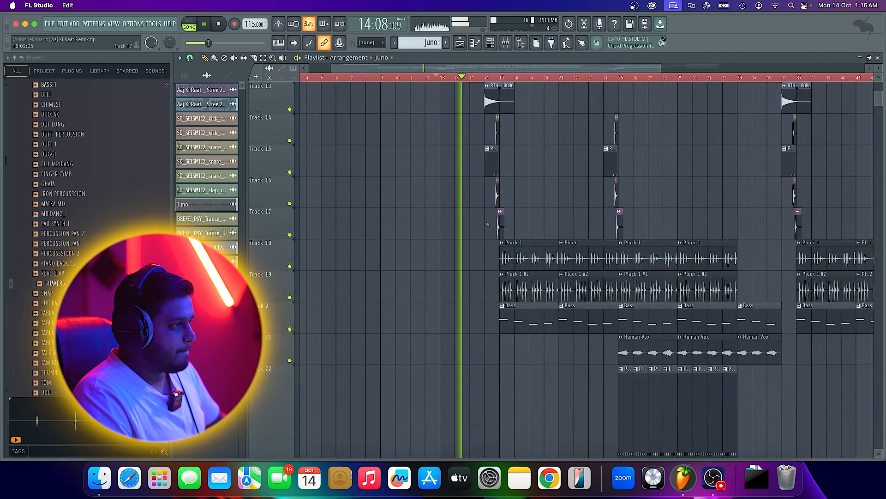
scroll(487, 225, "up", 12)
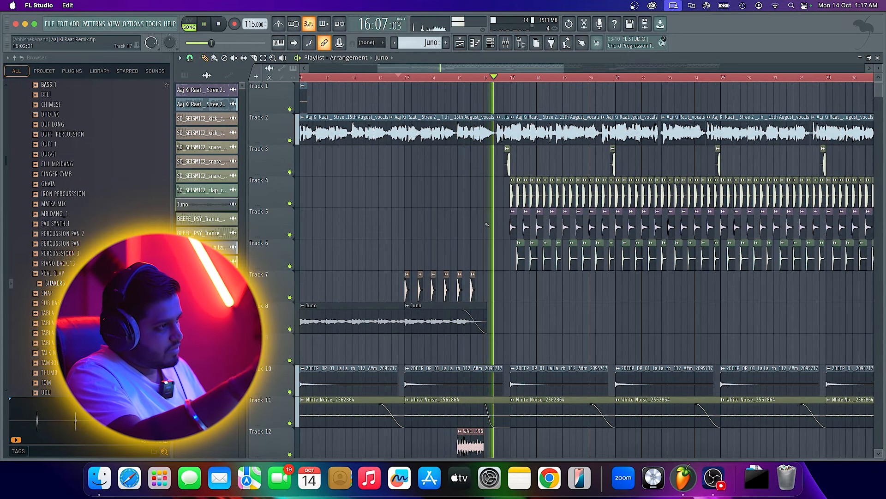
key("space")
Bring the transition clips on Tracks 12 to 17 into focus and set the playback position to the RTH Impact clip at bar 16
scroll(487, 225, "down", 3)
scroll(473, 362, "up", 4)
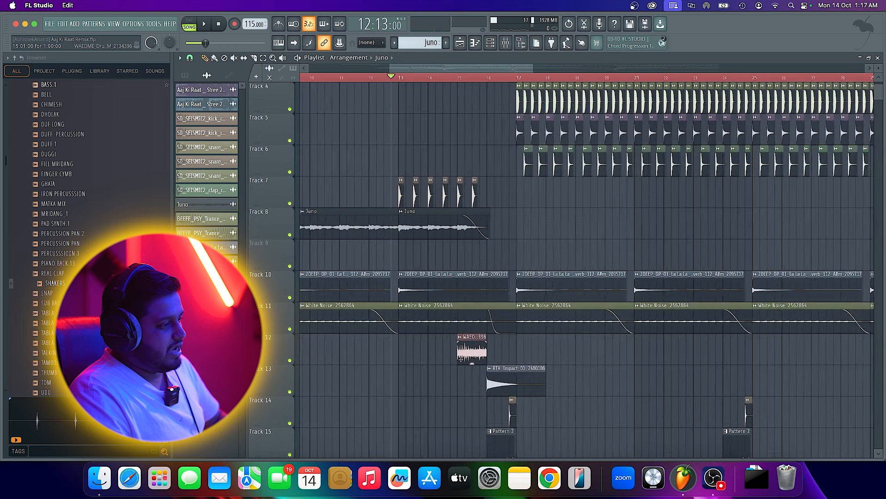
scroll(480, 358, "down", 3)
scroll(482, 351, "down", 1)
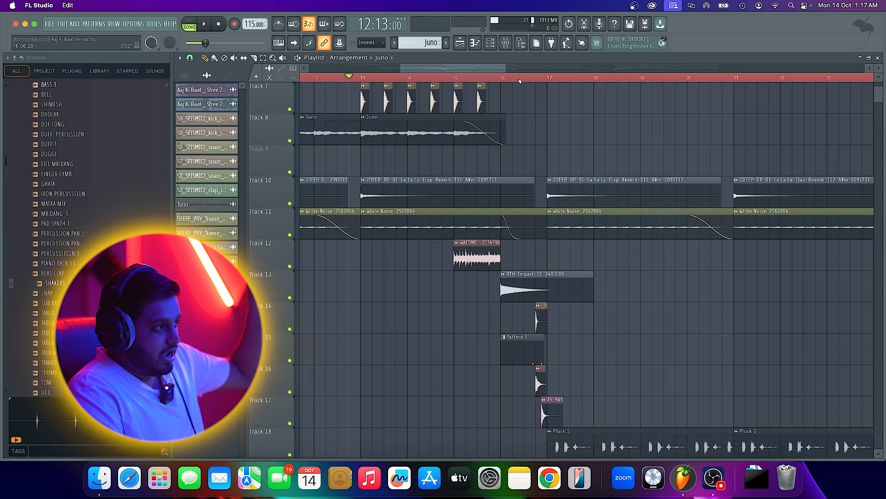
left_click(503, 78)
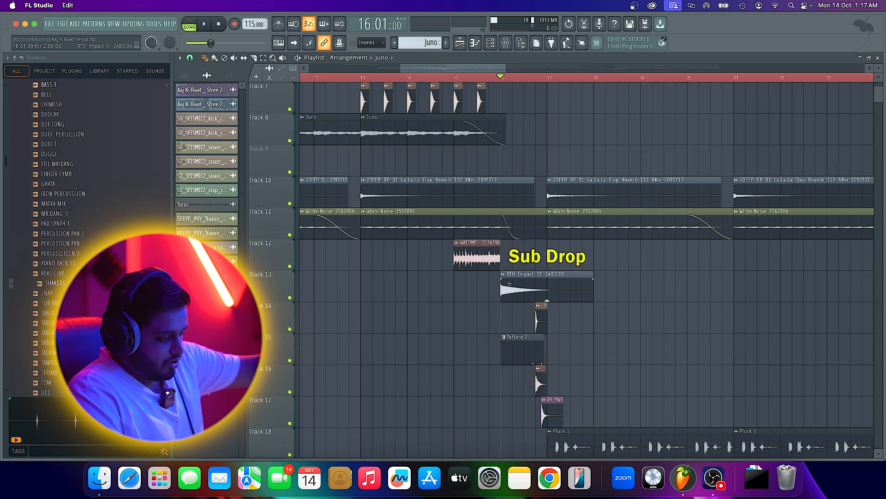
Listen to the sub drop from the start of the RTH Impact clip on Track 13 at bar 16
key("space")
key("space")
key("space")
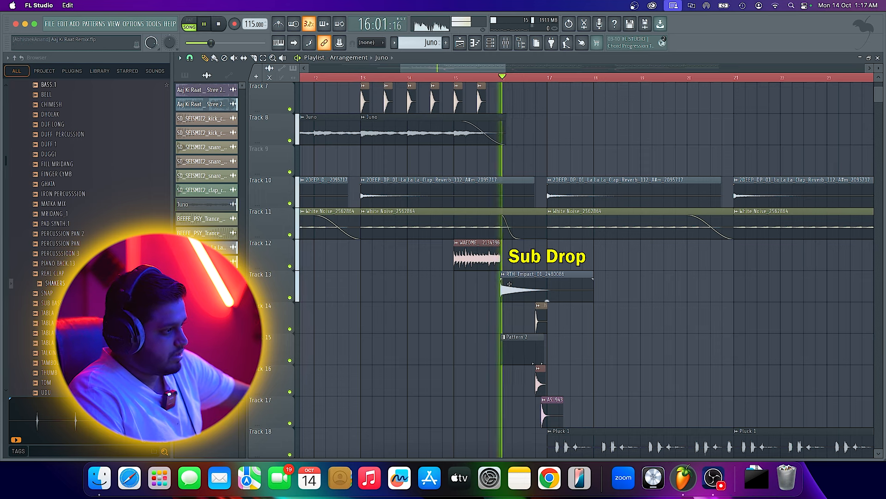
key("space")
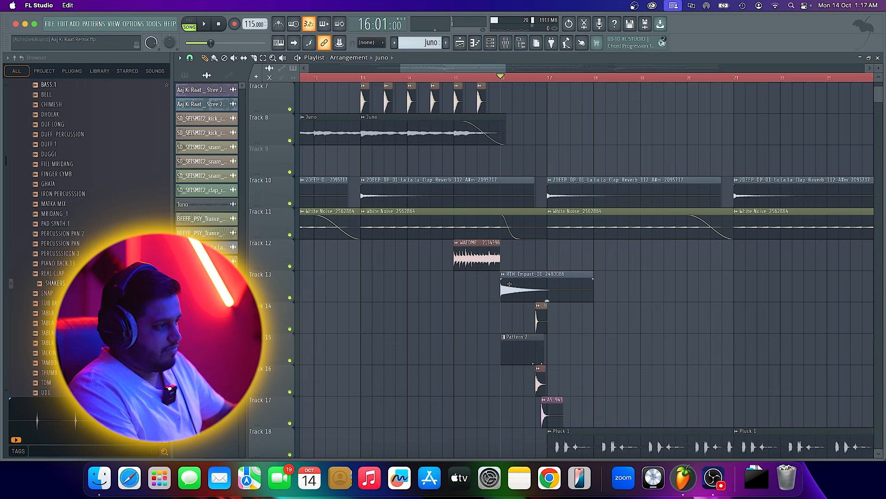
Play from the build-up at bar 15 through the sub drop into bar 17
left_click(445, 77)
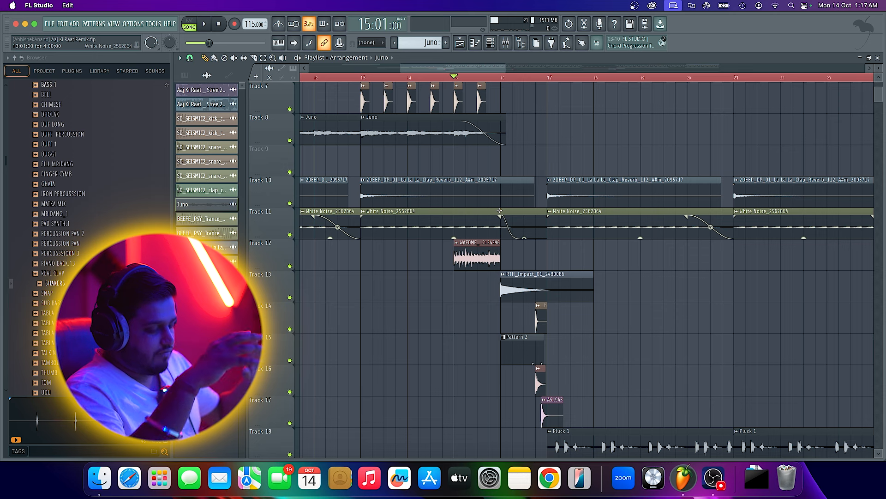
key("space")
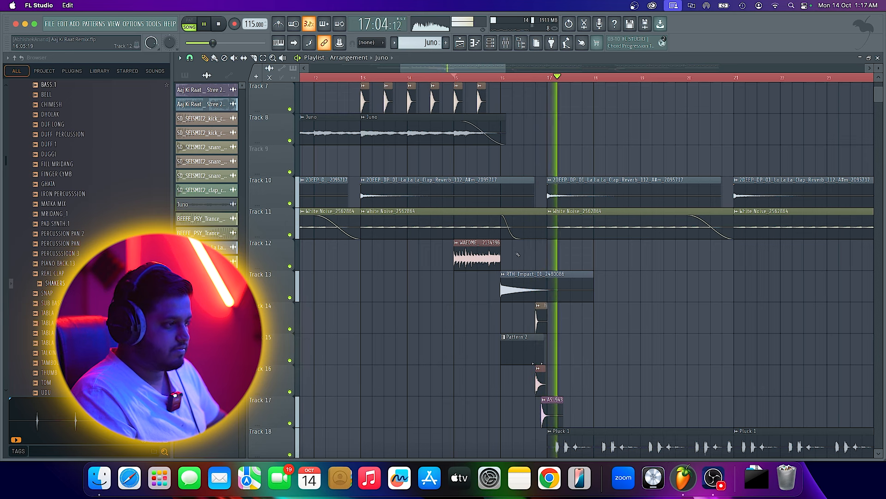
key("space")
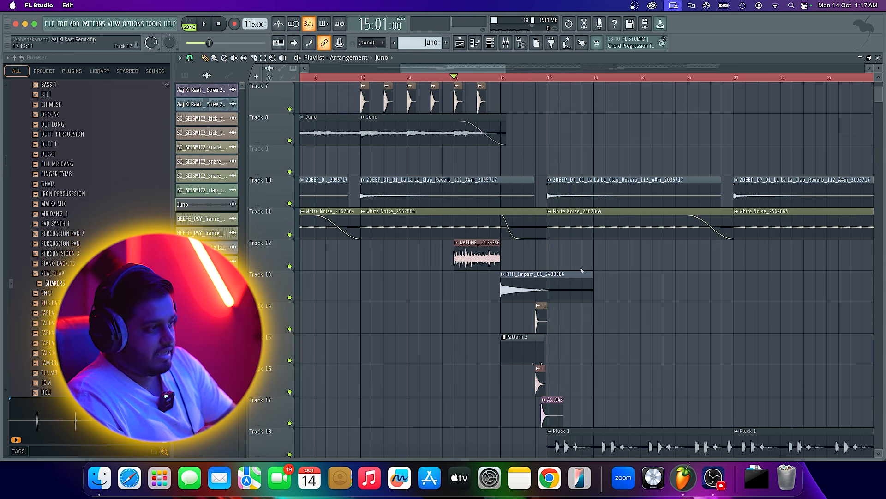
Look over the upper tracks and play from bar 16 up to the snare clips late in the bar
scroll(582, 271, "up", 6)
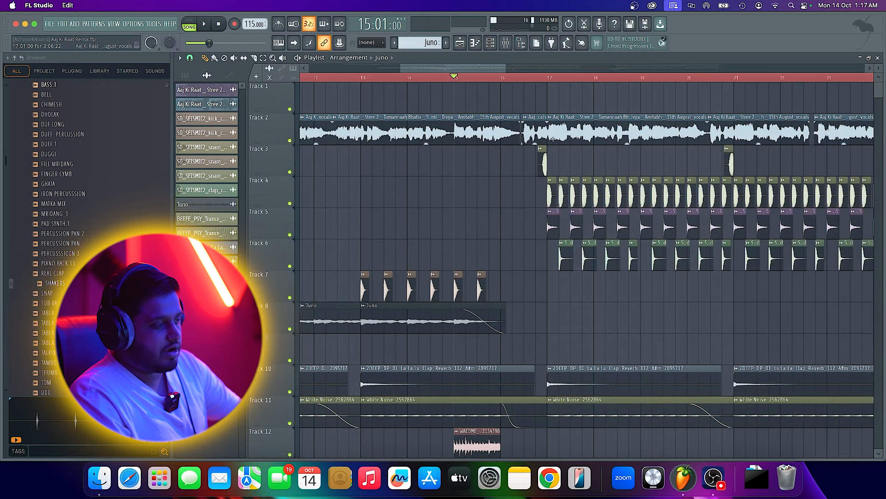
scroll(576, 160, "down", 5)
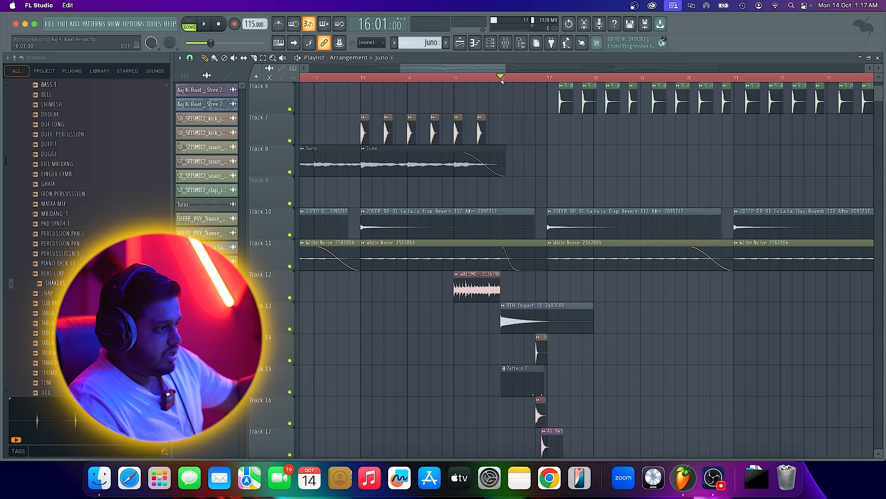
key("space")
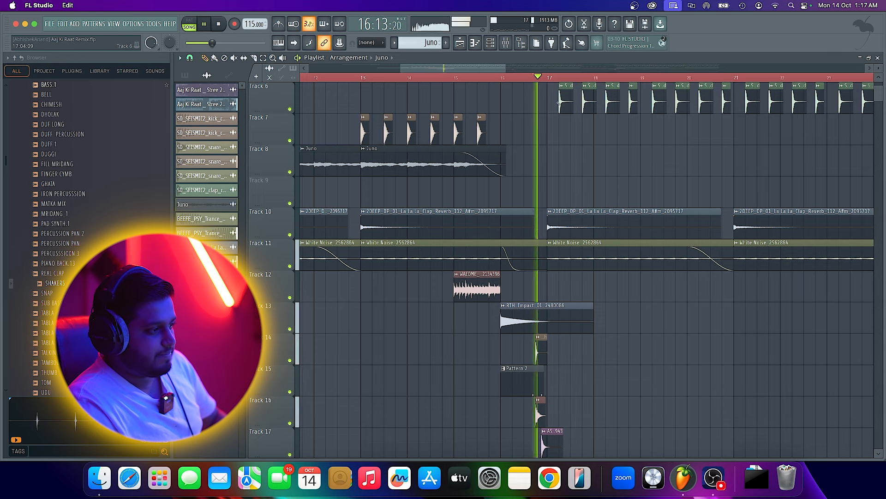
key("space")
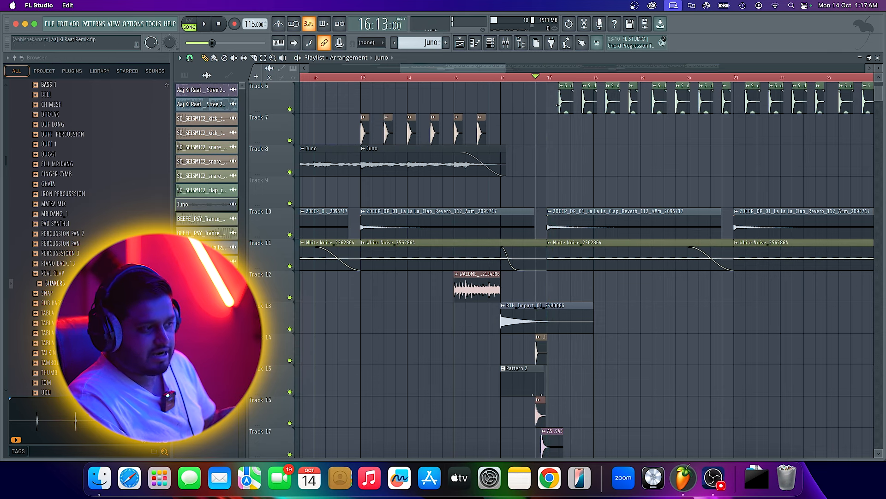
Mute the Track 2 vocals and play the transition from bar 15 until late in bar 16
scroll(573, 208, "down", 7)
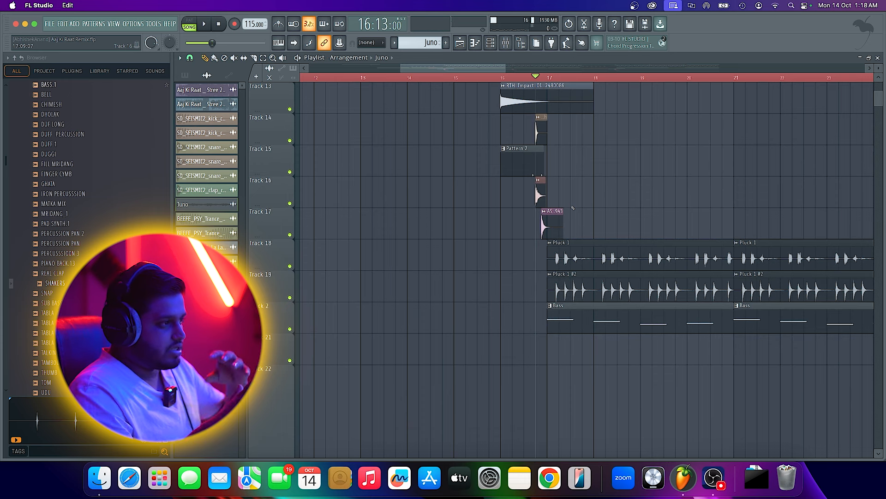
scroll(573, 208, "up", 3)
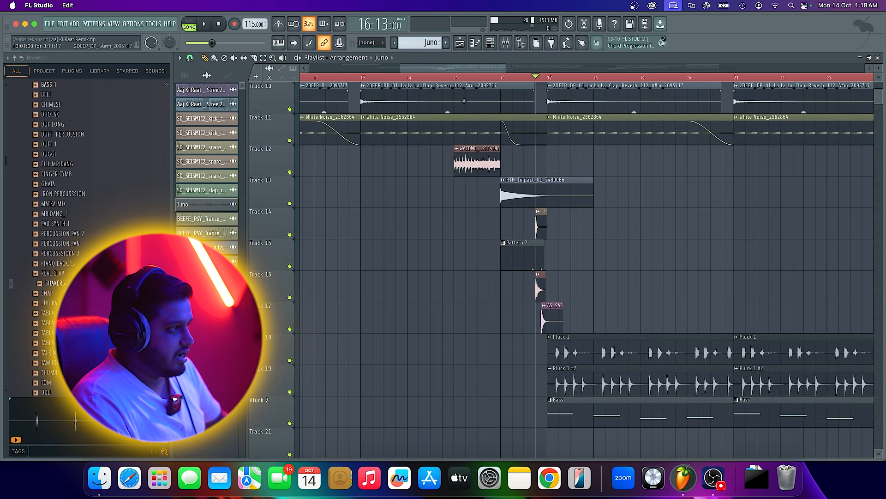
scroll(586, 268, "up", 9)
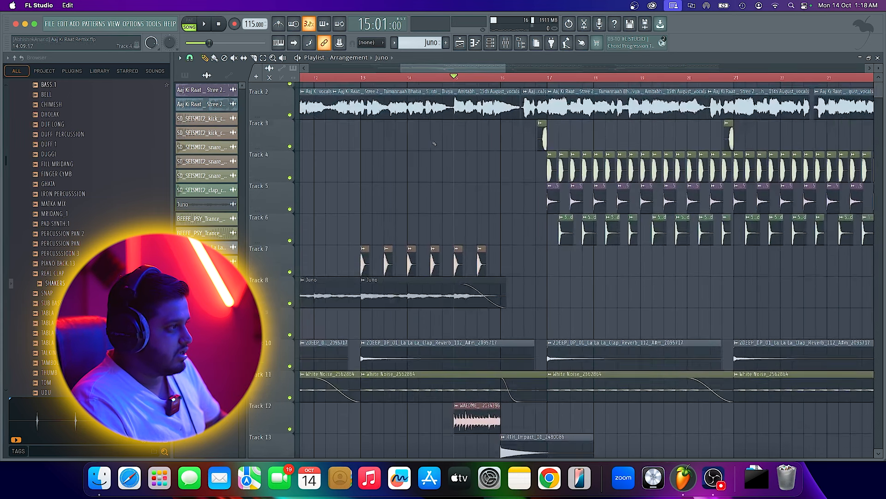
left_click(290, 141)
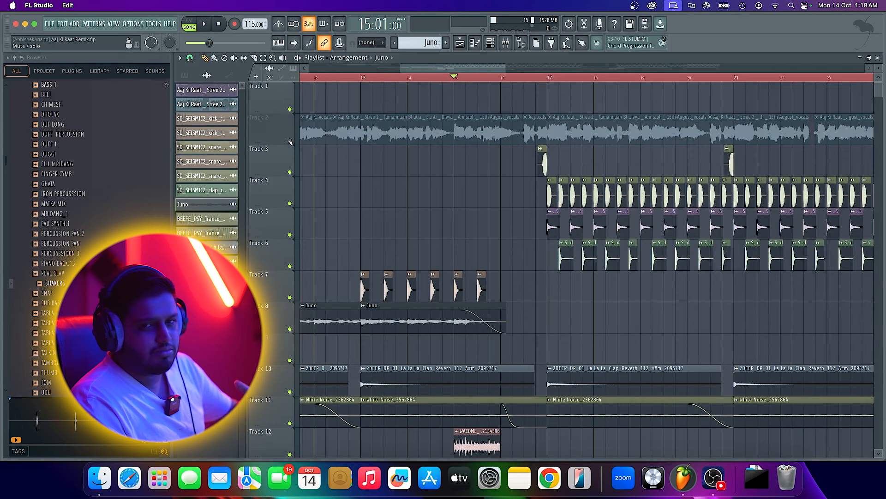
scroll(425, 193, "down", 4)
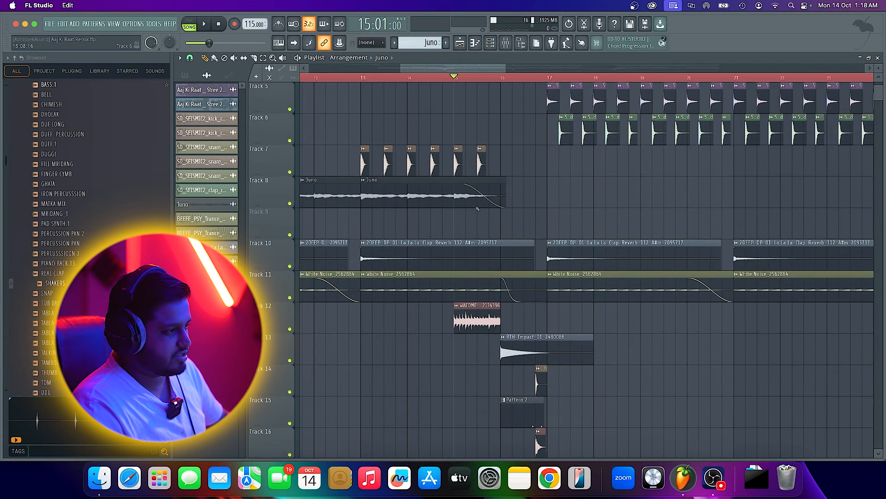
key("space")
scroll(507, 240, "down", 3)
scroll(516, 254, "up", 4, "ctrl")
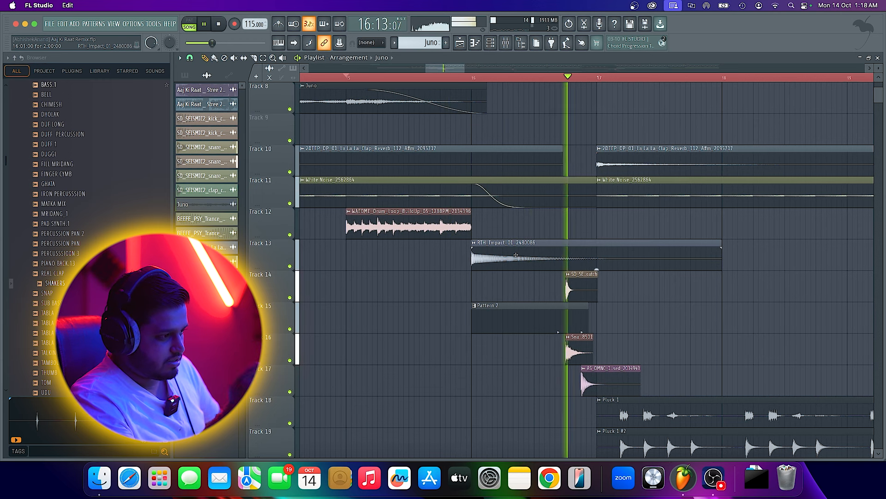
key("space")
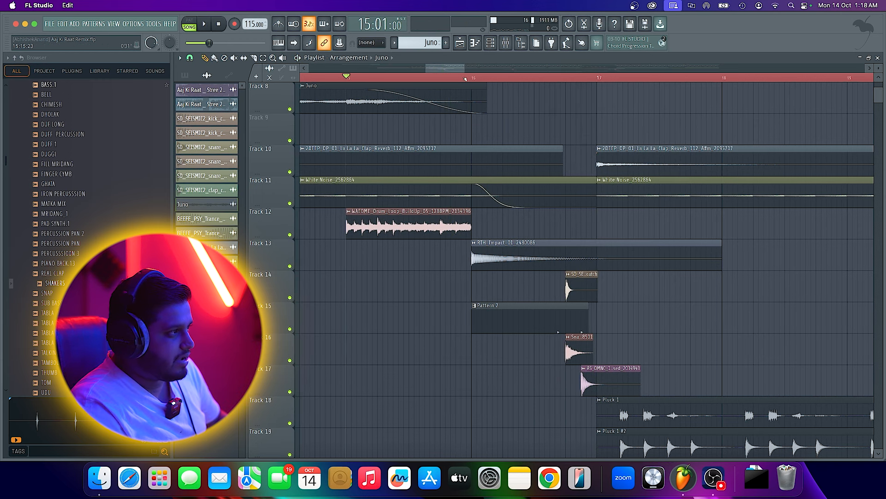
Solo the snare catch clip on Track 14 and listen to it from 16:13
key("space")
key("space")
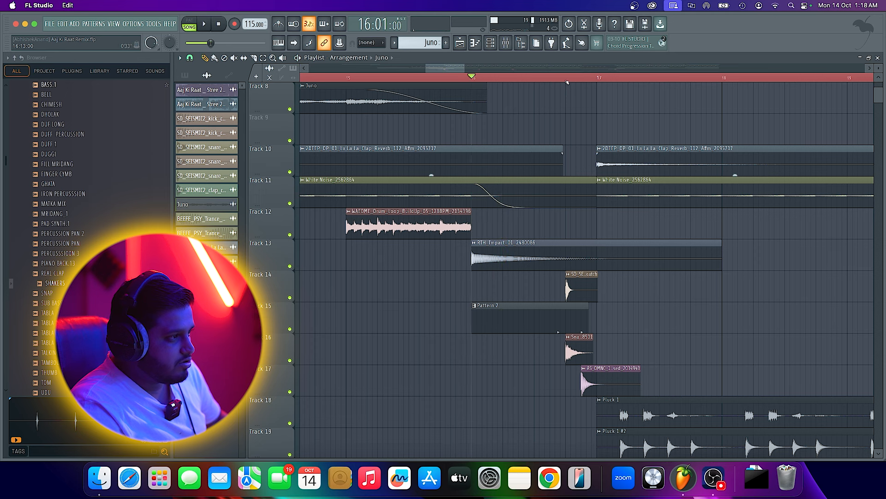
left_click(290, 265, "ctrl")
left_click(290, 298, "ctrl")
key("space")
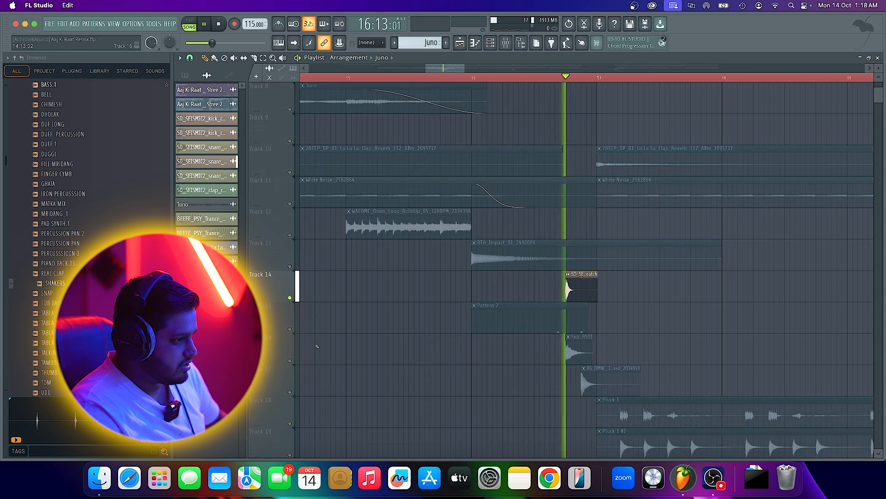
key("space")
Solo Track 16 briefly, switch the solo to Pattern 2 on Track 15, and listen to it from 16:11
left_click(290, 360, "ctrl")
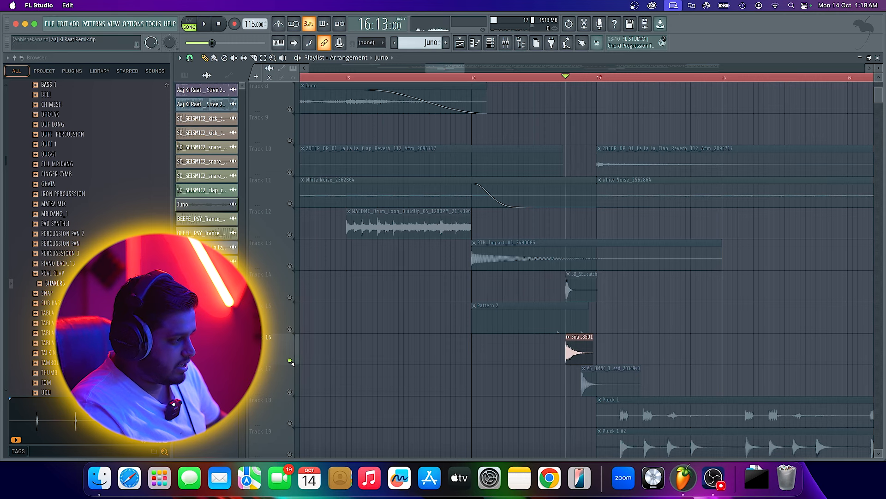
left_click(289, 329, "ctrl")
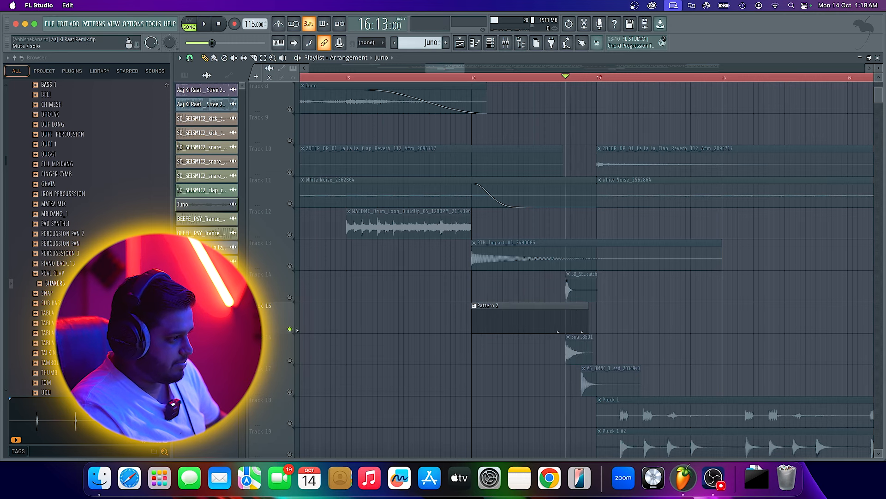
key("space")
key("space")
left_click(556, 78)
key("space")
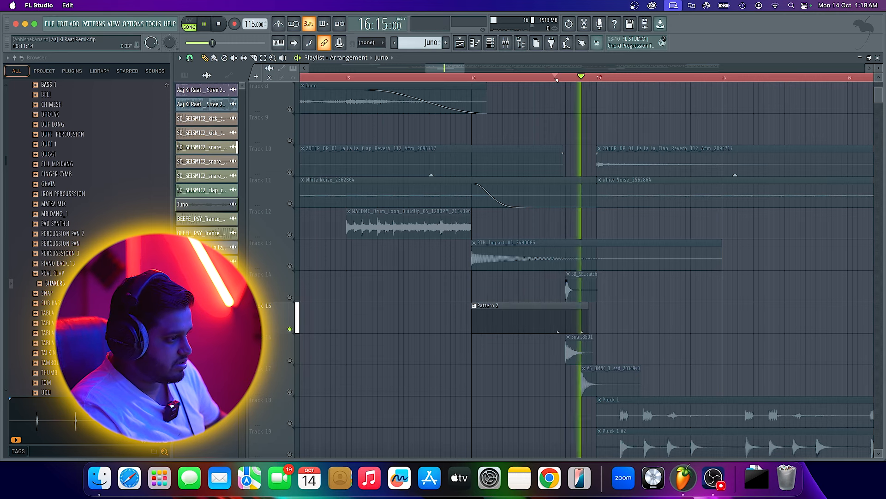
key("space")
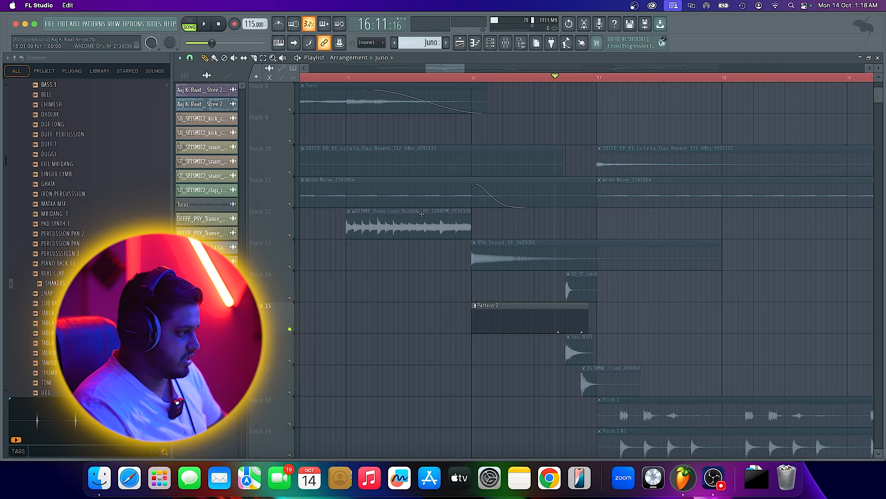
Add the Track 14 and Track 16 snares one after the other to the soloed Pattern 2, listening to each combination
key("space")
key("space")
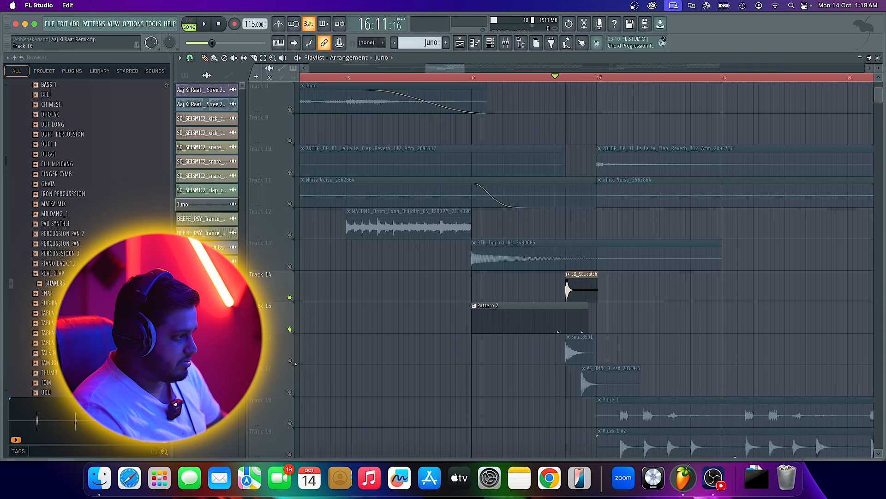
key("space")
key("space")
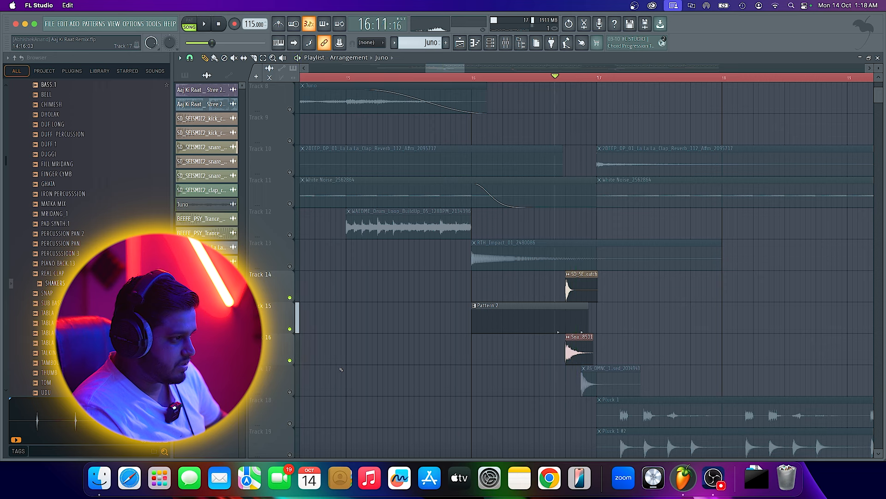
key("space")
key("space")
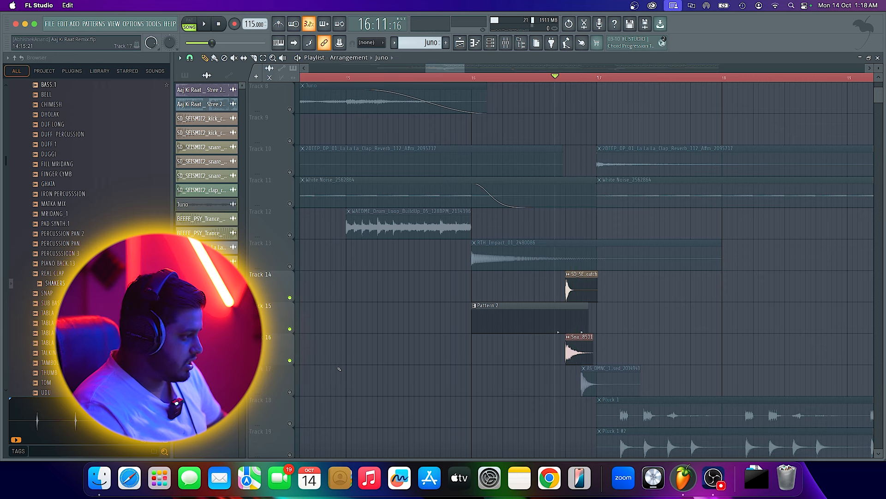
Unmute the Low Tom clip on Track 17 and listen to the full fill on Tracks 14 to 17
left_click(290, 392)
scroll(604, 413, "up", 5, "ctrl")
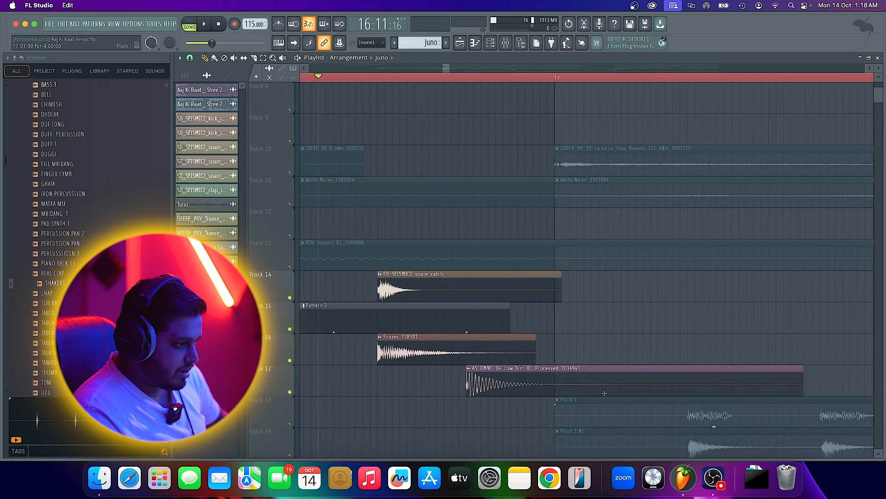
scroll(522, 389, "down", 3)
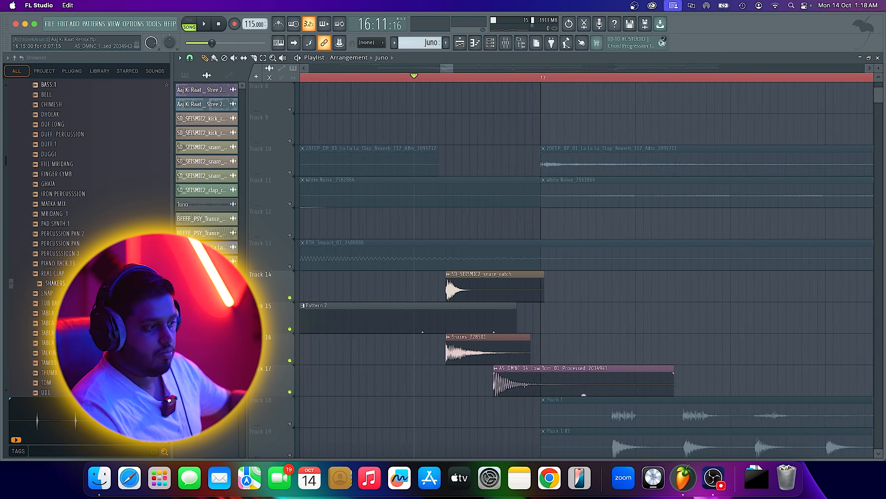
key("space")
key("space")
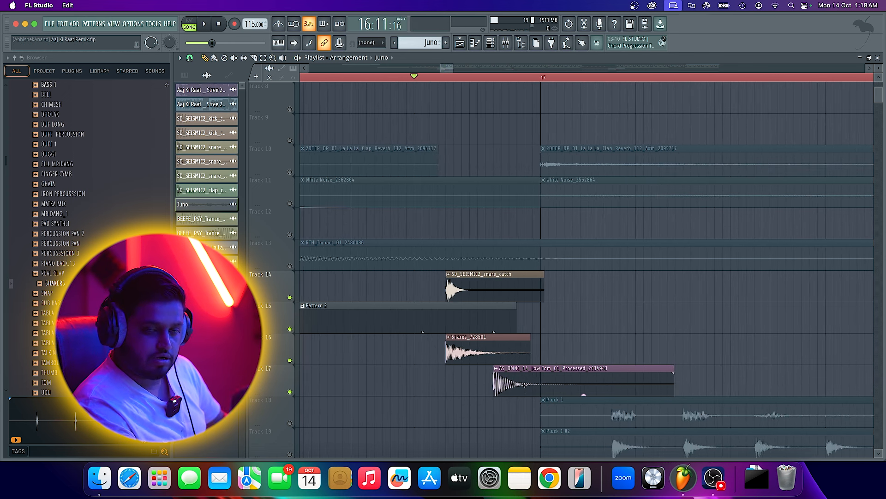
key("space")
key("space")
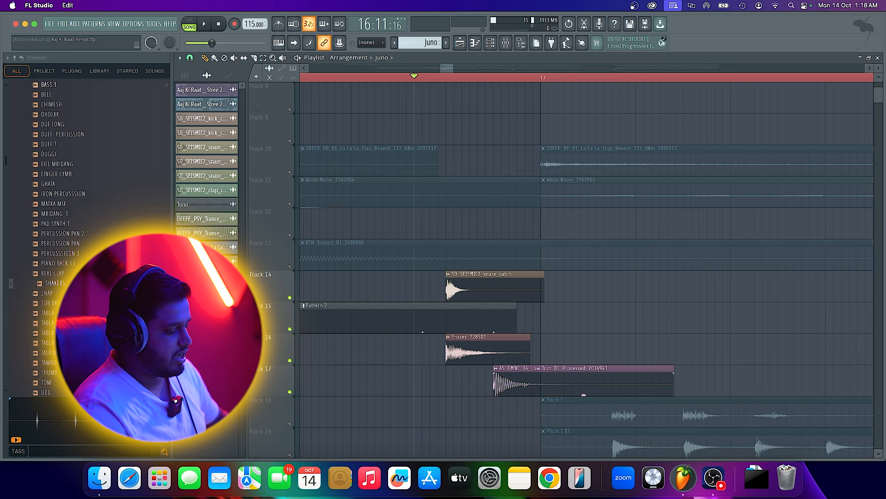
Clear the solo through Track 15 so that all playlist tracks are unmuted
scroll(530, 376, "down", 3, "ctrl")
right_click(294, 333)
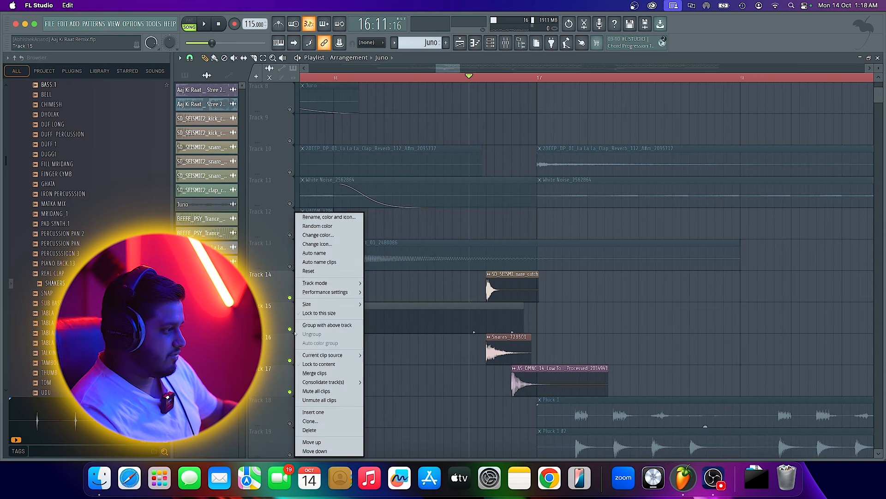
right_click(291, 330)
right_click(290, 329)
scroll(377, 333, "up", 1)
scroll(462, 344, "up", 2)
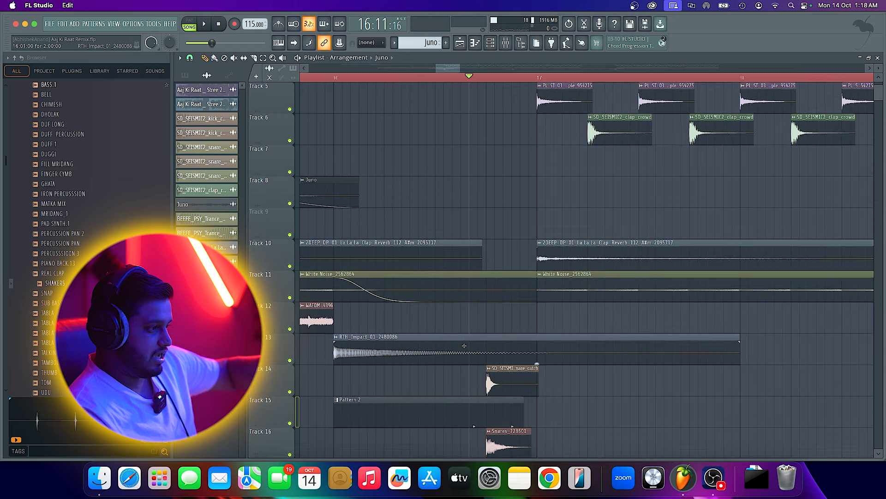
Play the full mix from just before bar 16 through the impact and snare-tom fill into the drop at bar 17
scroll(463, 345, "down", 3)
scroll(497, 358, "down", 5, "ctrl")
scroll(493, 353, "up", 2)
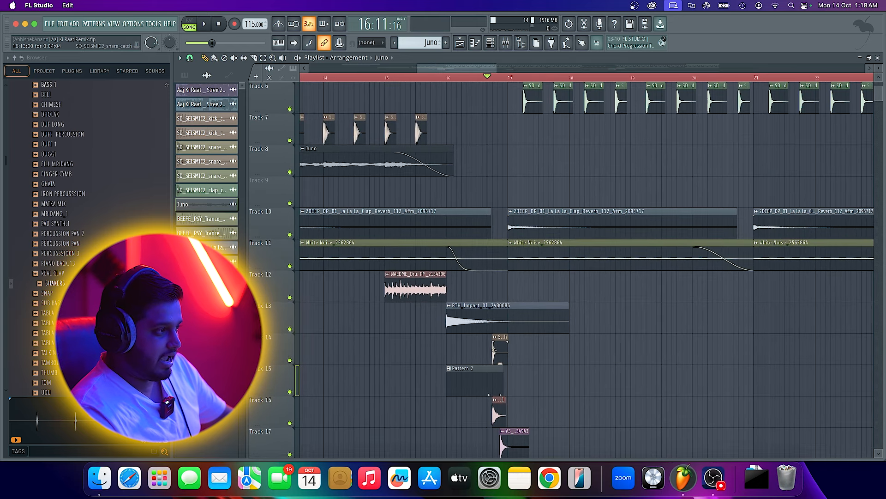
scroll(493, 353, "up", 2)
scroll(483, 325, "down", 2)
scroll(483, 325, "up", 4)
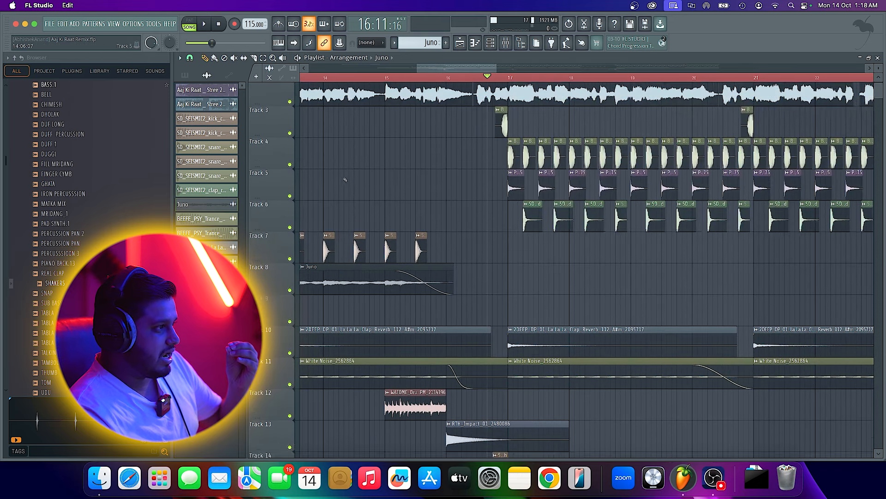
scroll(462, 139, "down", 3)
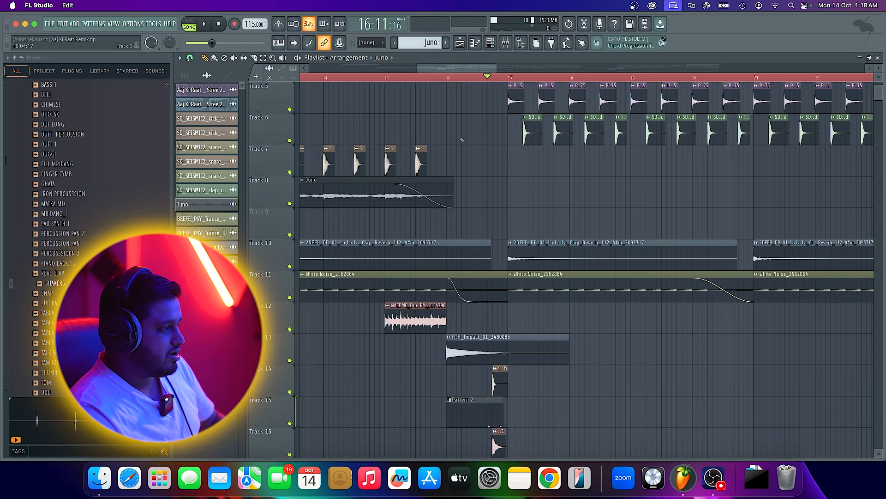
key("space")
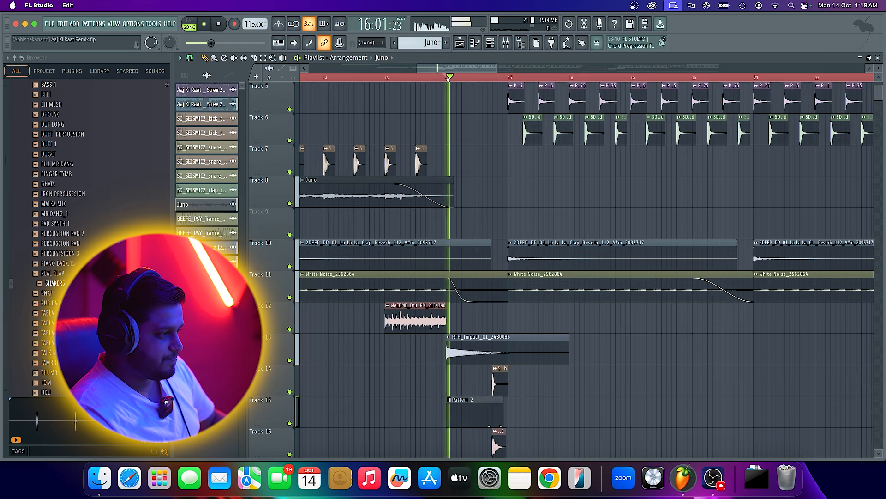
scroll(543, 215, "down", 1)
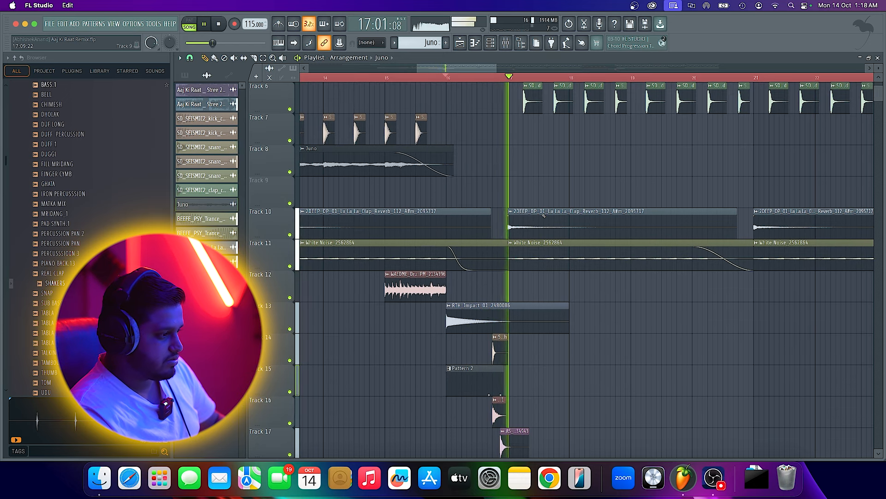
key("space")
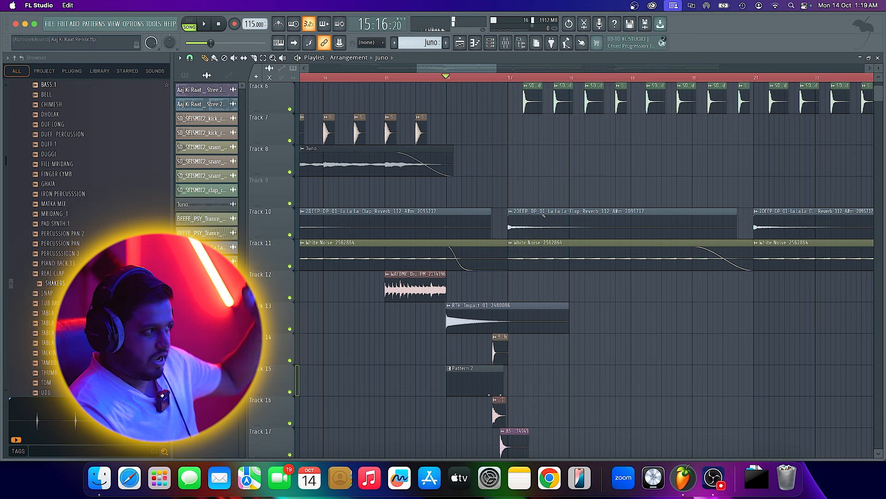
Replay the transition from 15:16 with all tracks active and listen through the impact to the snares
scroll(328, 170, "up", 5)
left_click(291, 175)
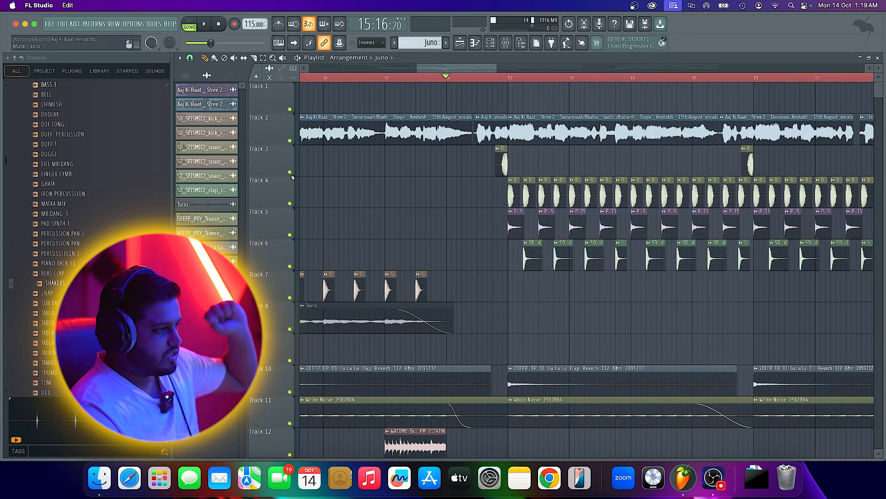
scroll(584, 275, "down", 3)
key("space")
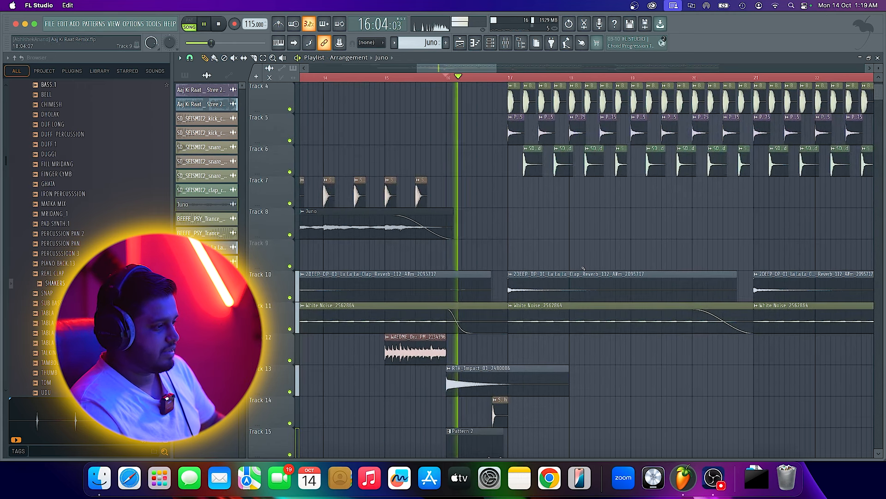
scroll(582, 268, "down", 3)
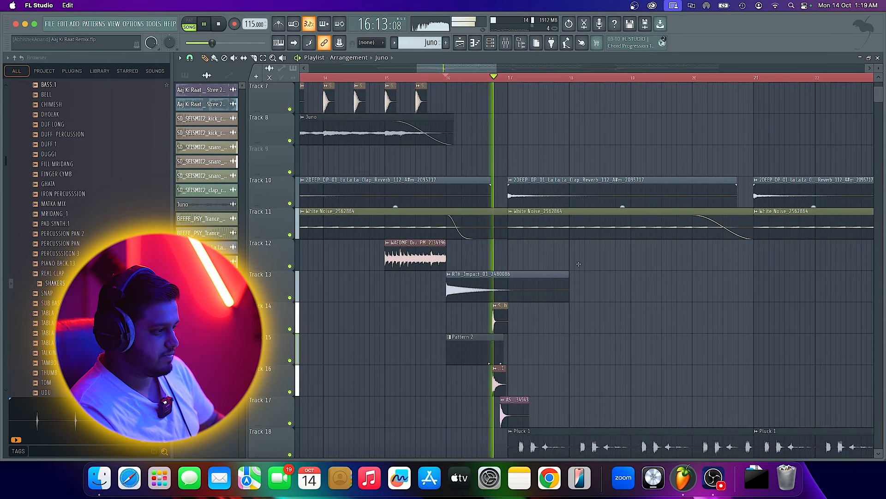
key("space")
Solo Track 3 and unmute the Track 4 kicks alongside it
scroll(579, 264, "up", 1)
scroll(489, 168, "up", 5)
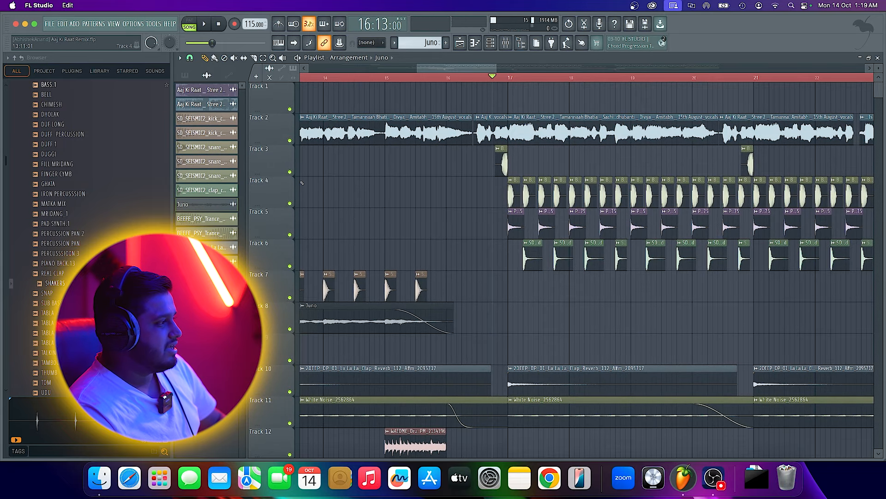
right_click(290, 173)
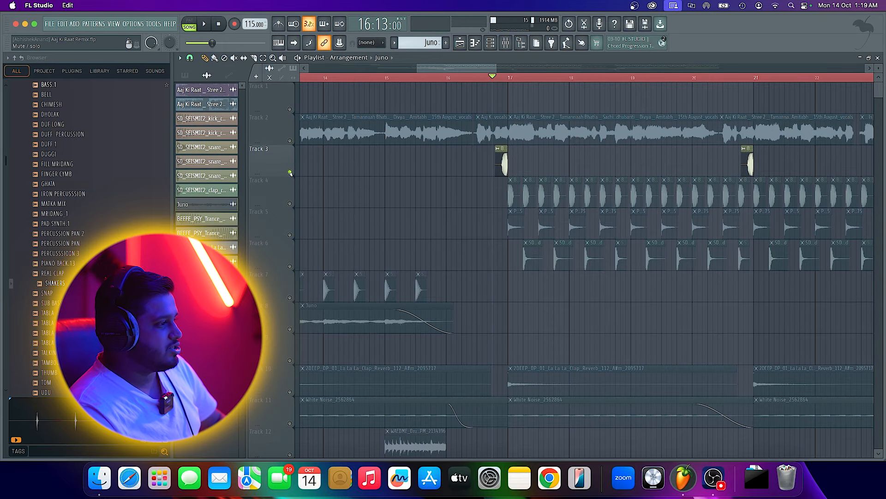
left_click(290, 204)
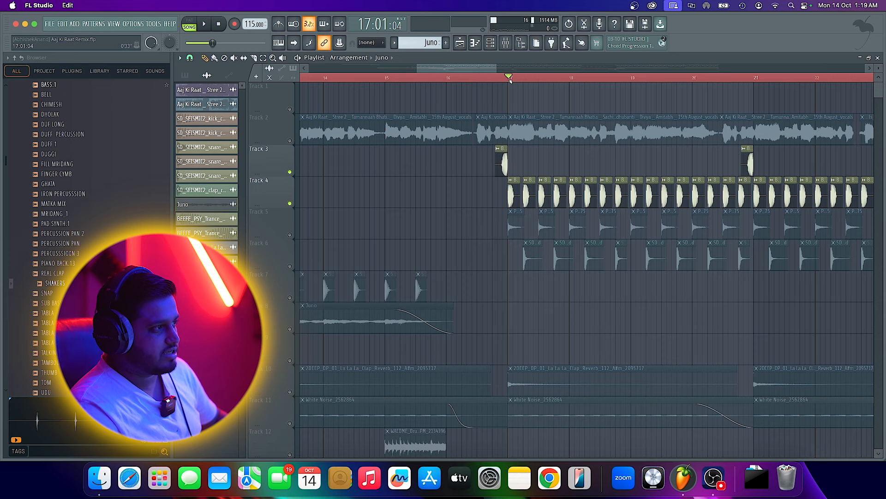
Clear the solo so all tracks are active and listen to the drop from 17:01
right_click(290, 141)
right_click(290, 141)
key("space")
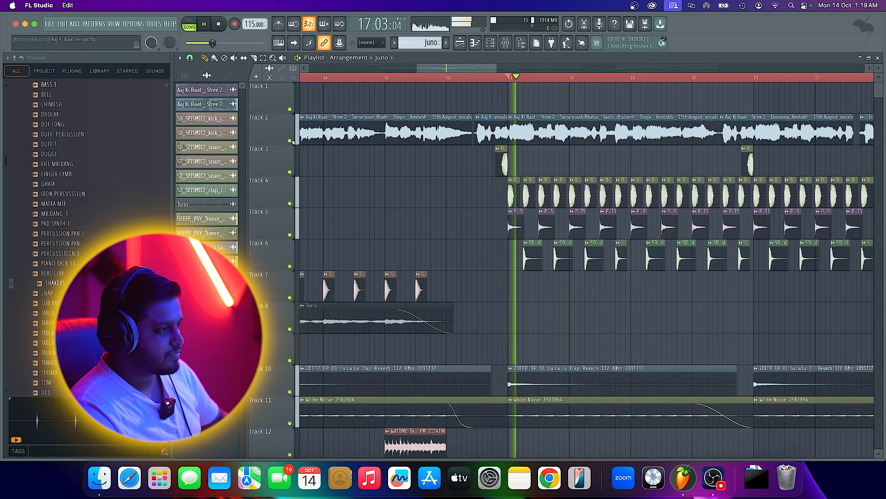
key("space")
Solo the reverse kick on Track 3 and listen to it from 16:13
scroll(515, 199, "up", 5)
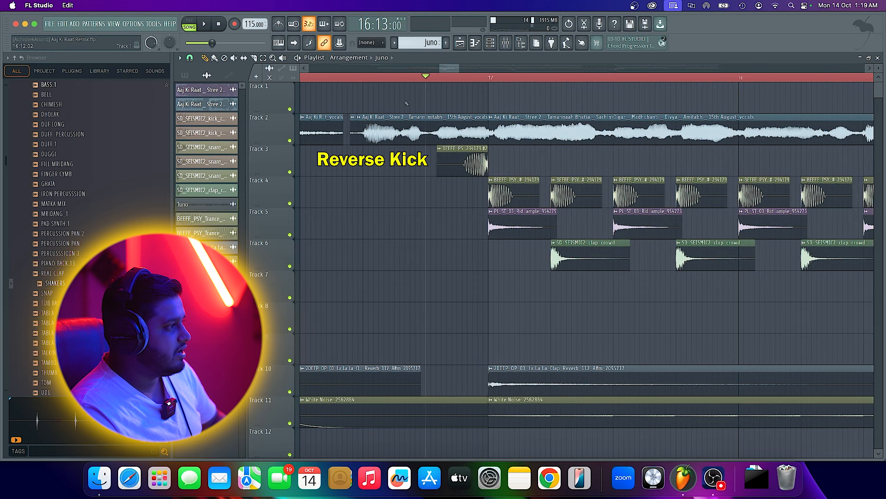
right_click(291, 172)
key("space")
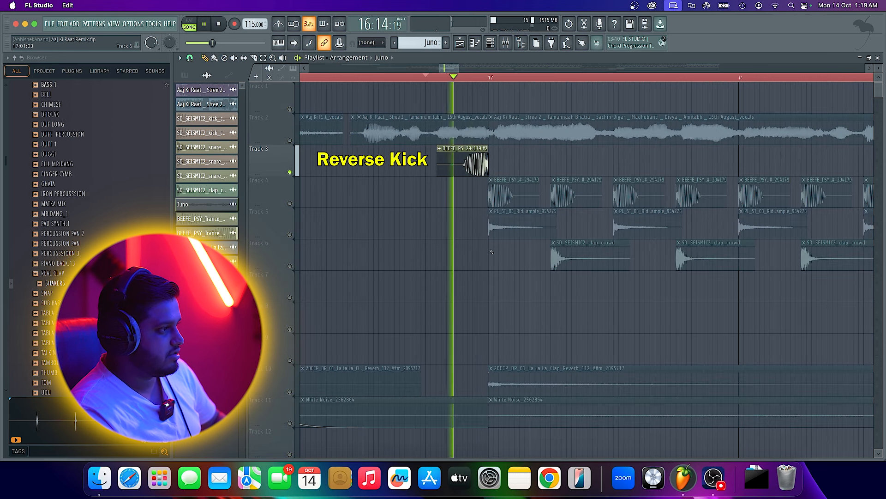
key("space")
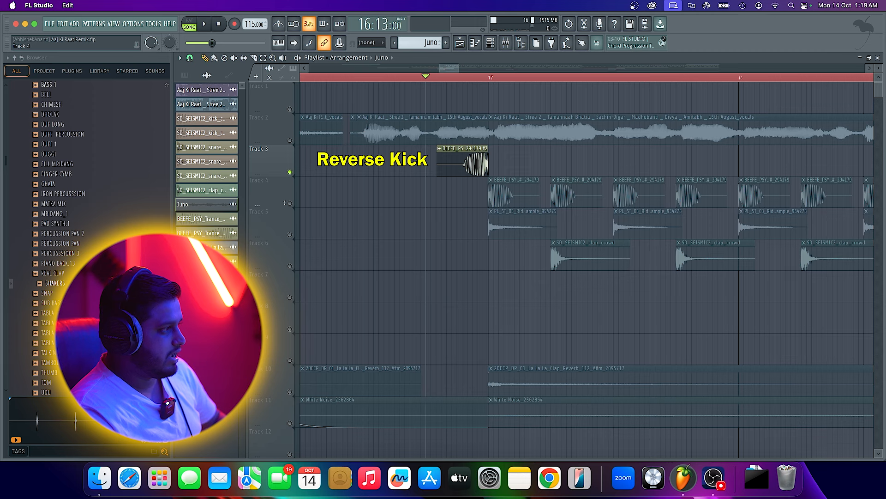
Unmute the Track 4 kicks and listen to the reverse kick leading into them from 16:13
left_click(287, 203)
key("space")
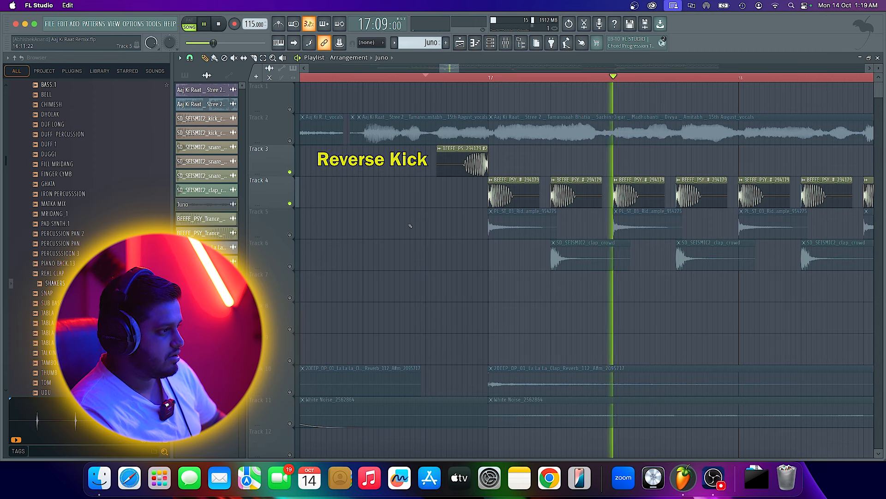
key("space")
Clear the solo on the reverse kick and drop kicks so that every playlist track is unmuted
scroll(425, 277, "down", 6)
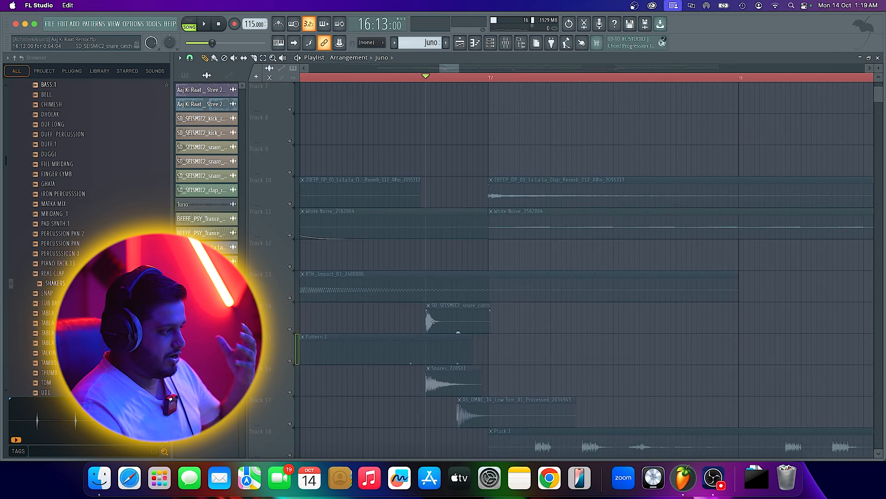
right_click(287, 392)
right_click(288, 392)
scroll(457, 351, "down", 1)
scroll(459, 257, "up", 6)
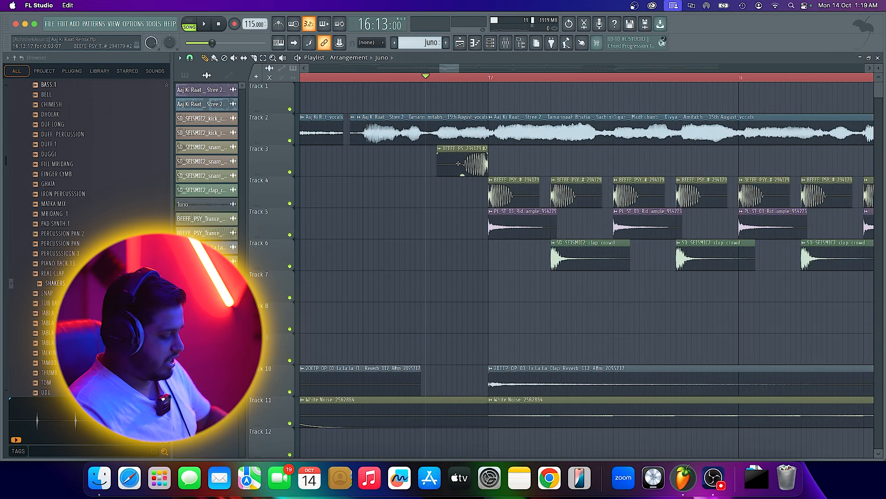
Play the full arrangement from 12:10 through the build-up and fill until the drop reaches bar 18
scroll(471, 230, "down", 3)
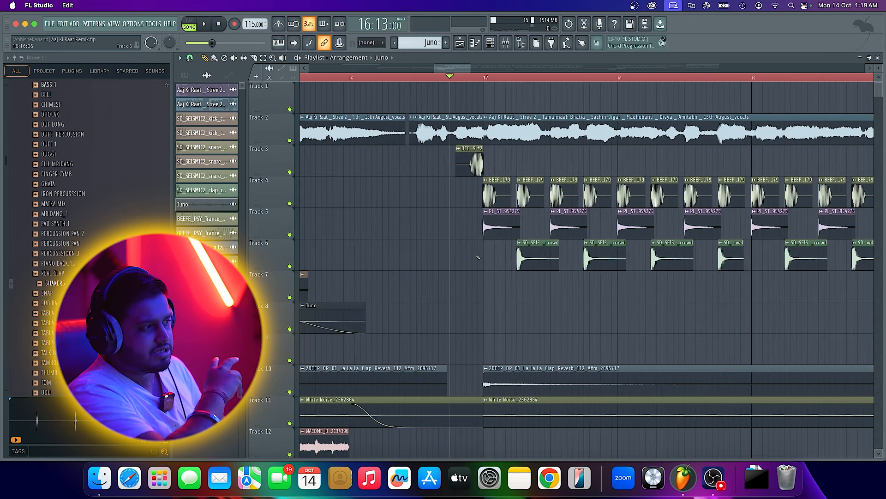
scroll(478, 258, "down", 8)
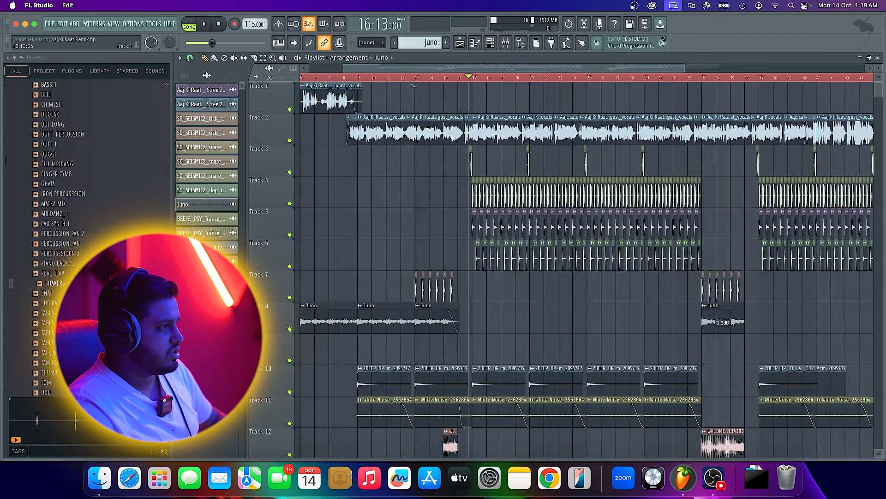
left_click(409, 77)
key("space")
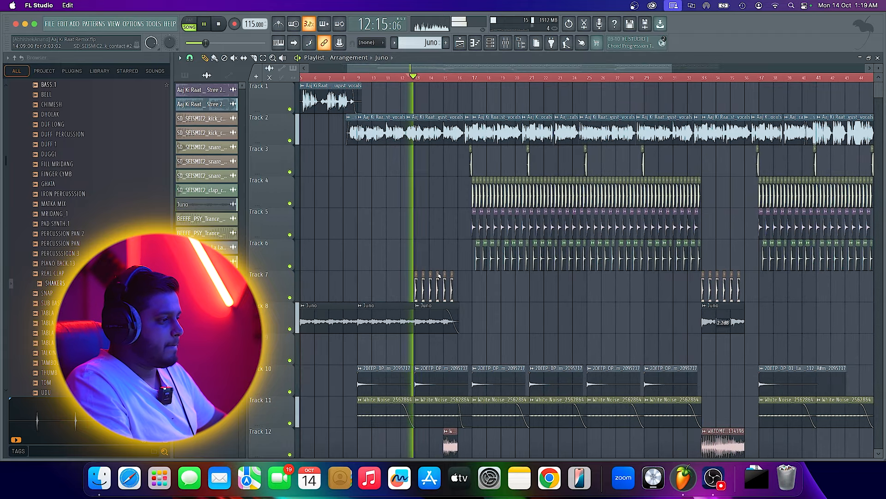
scroll(446, 243, "up", 3)
scroll(454, 250, "down", 2)
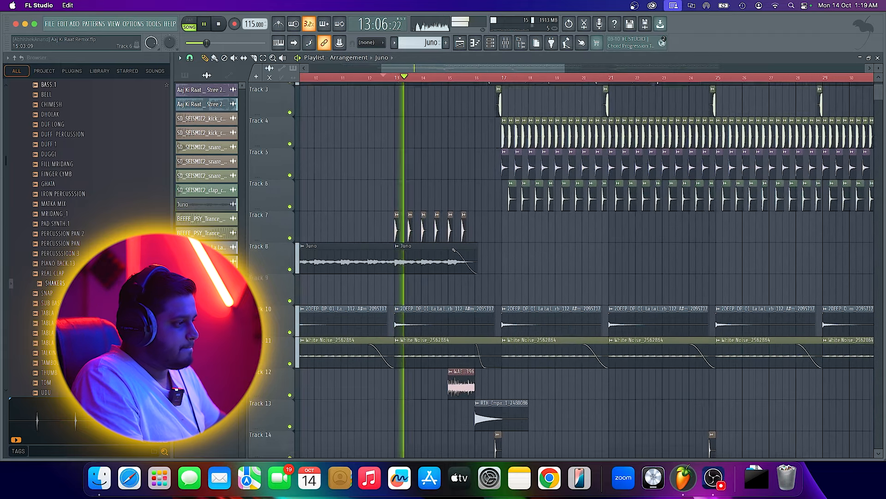
scroll(463, 251, "down", 7)
scroll(463, 251, "down", 3)
scroll(474, 269, "down", 2)
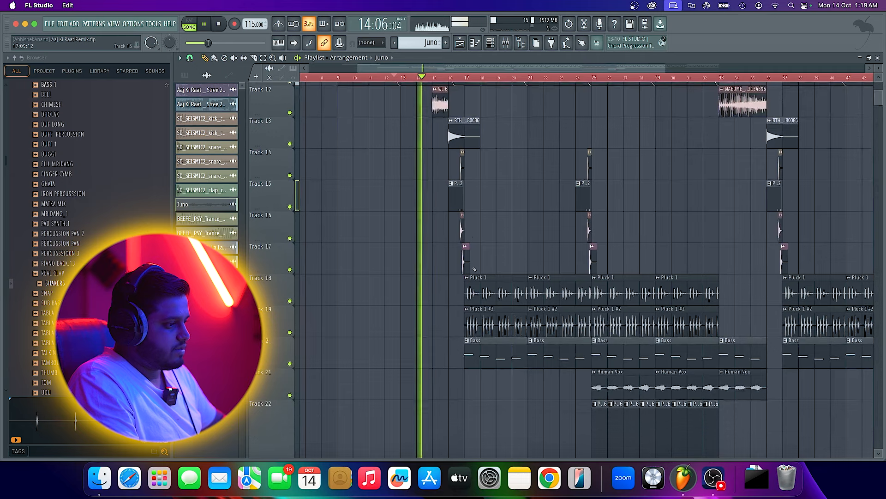
scroll(474, 269, "up", 3)
scroll(474, 269, "down", 3)
scroll(474, 269, "up", 2)
scroll(475, 269, "up", 1)
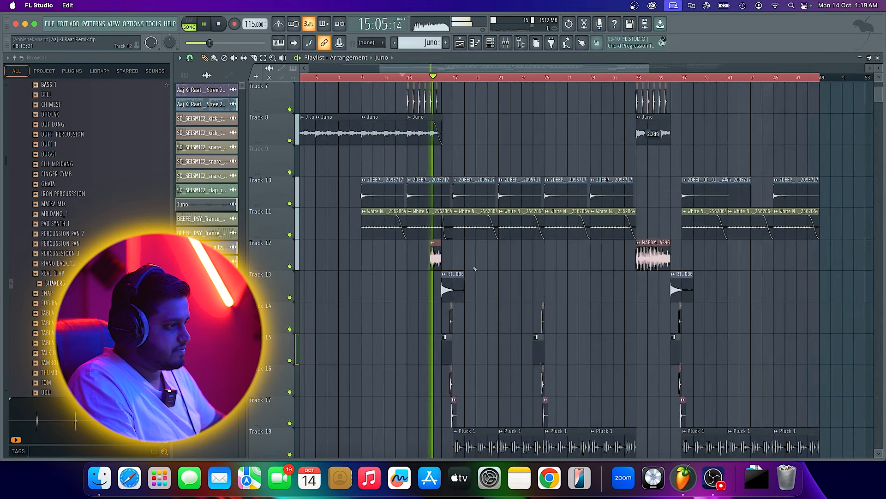
scroll(475, 269, "up", 4)
scroll(407, 275, "up", 1)
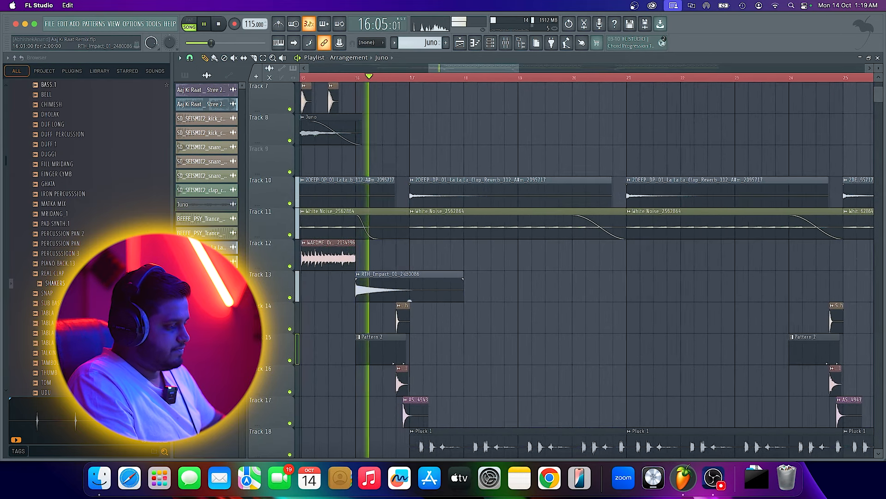
scroll(406, 275, "up", 1)
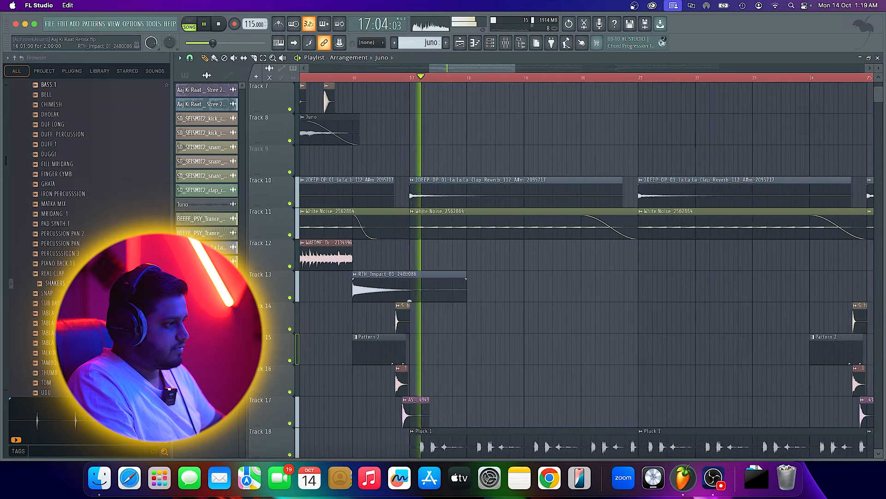
scroll(406, 275, "down", 3)
scroll(462, 282, "down", 4)
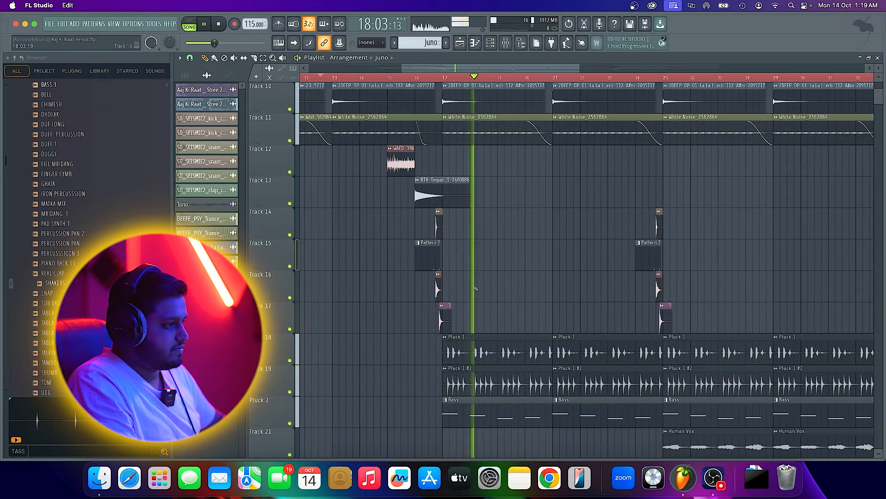
key("space")
Move the song position to 17:01 at the start of the drop and solo the Track 4 kicks
scroll(470, 287, "up", 7)
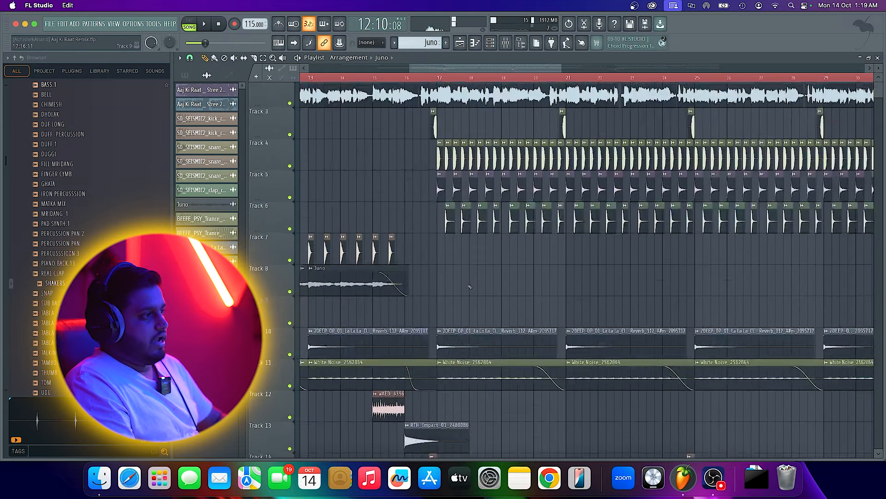
scroll(470, 287, "up", 2)
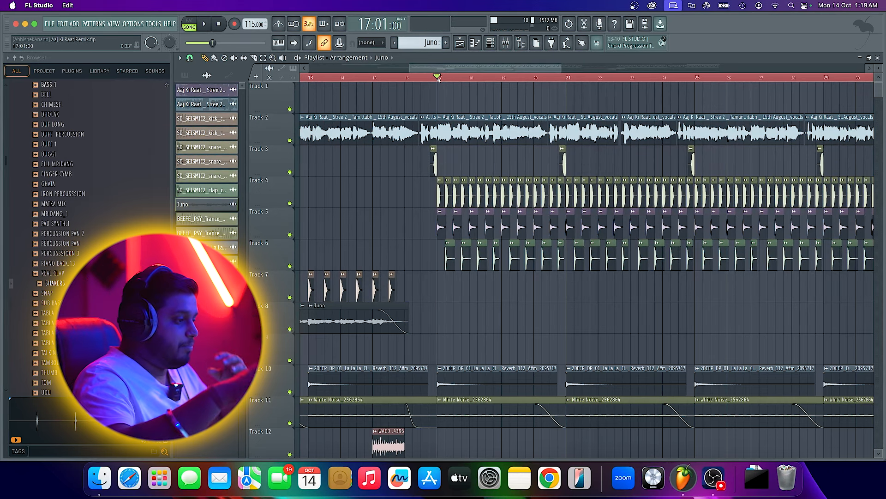
scroll(453, 268, "down", 7)
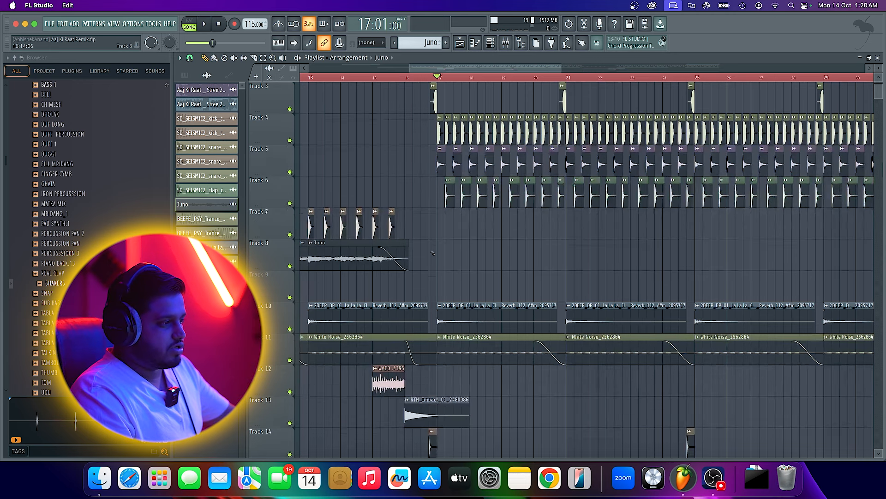
scroll(454, 268, "down", 3)
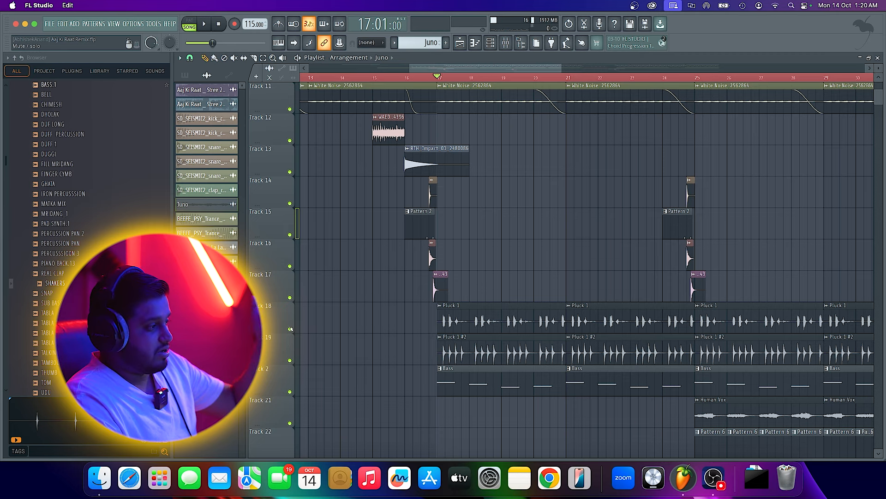
scroll(473, 300, "up", 9)
scroll(355, 174, "up", 1)
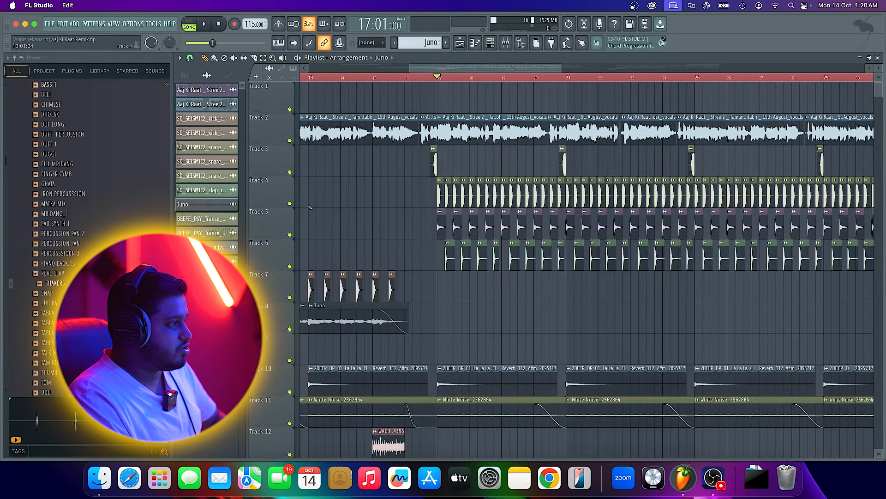
scroll(653, 230, "up", 4)
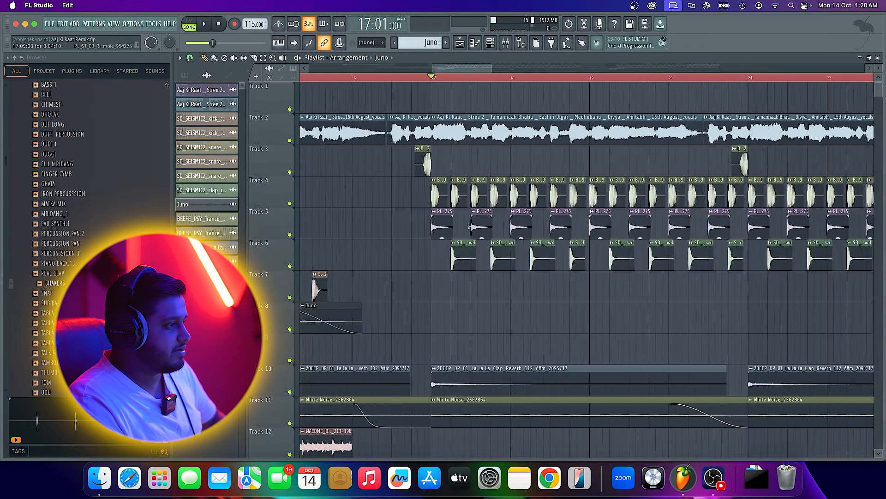
right_click(289, 203)
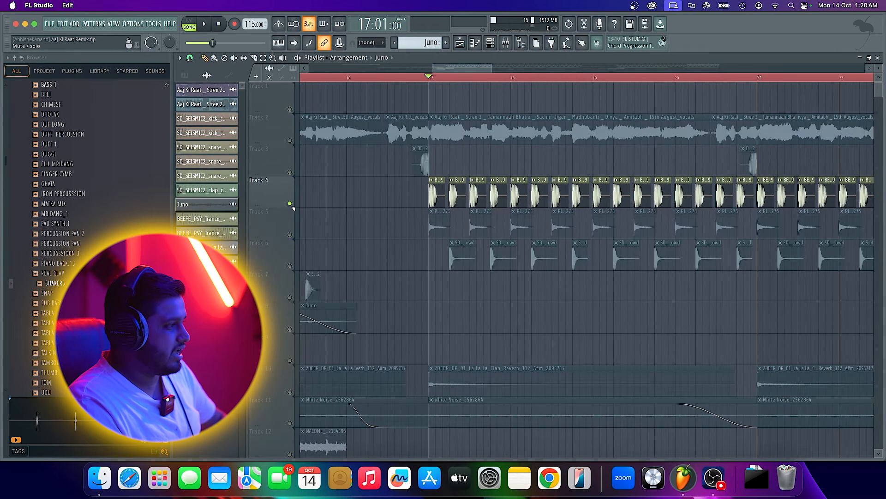
Unmute the Track 3 reverse kick and the fill layers on Tracks 13 to 17, with the song position at 16:01
left_click(290, 173)
scroll(420, 340, "down", 6)
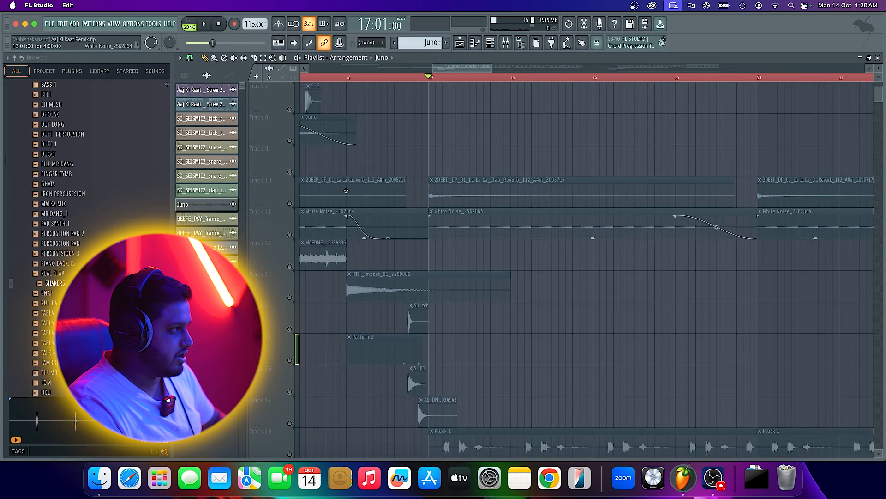
left_click(290, 297)
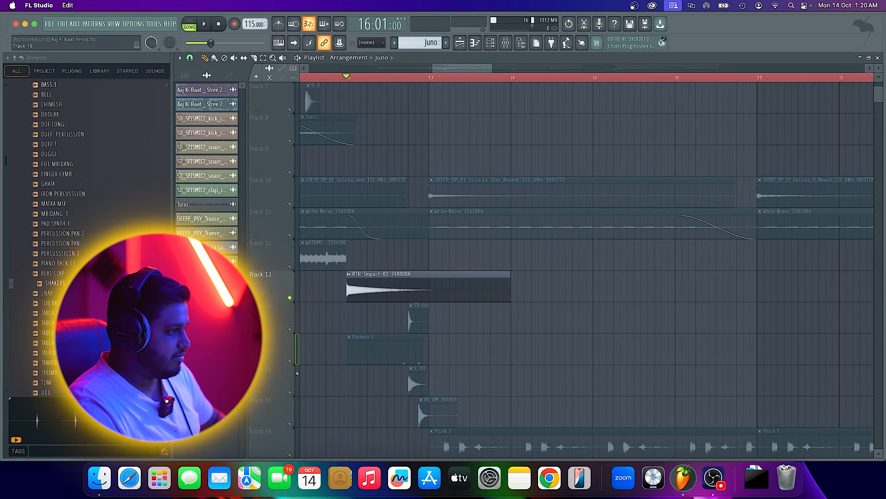
left_click(290, 360)
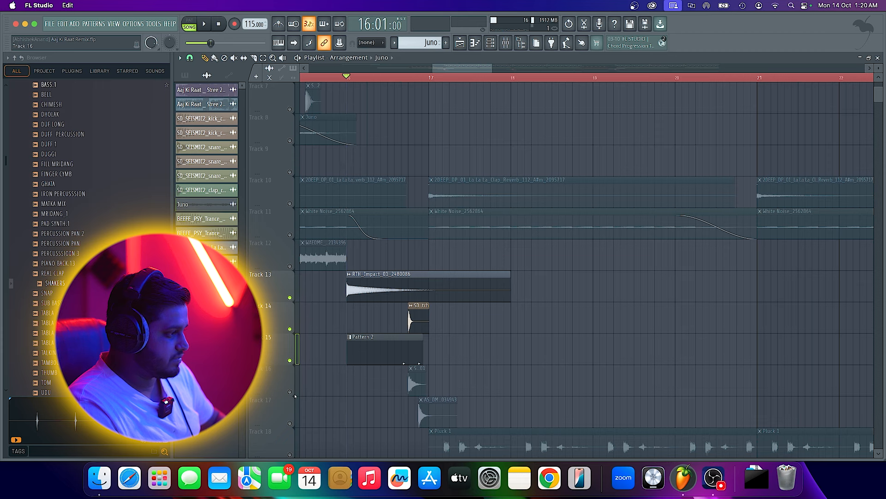
Play the fill layers from 16:01 to hear them together, and stop the playback
key("space")
scroll(319, 430, "down", 2)
scroll(370, 402, "up", 7)
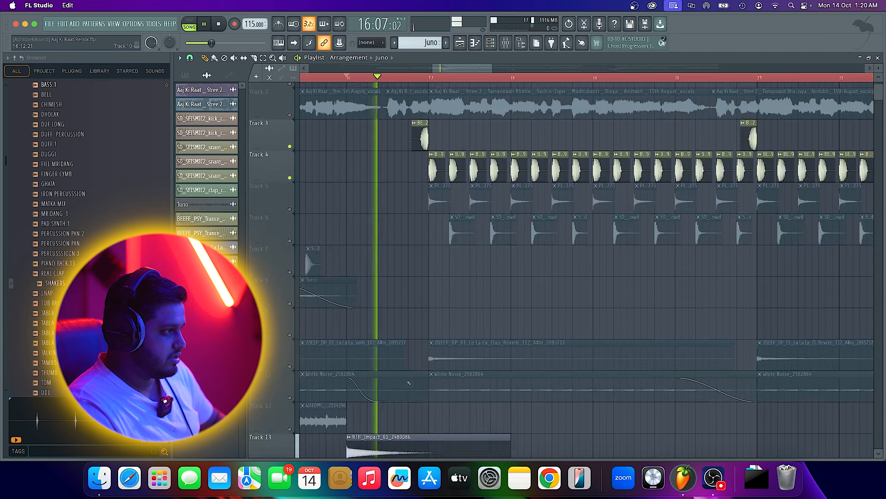
scroll(402, 382, "down", 3)
key("space")
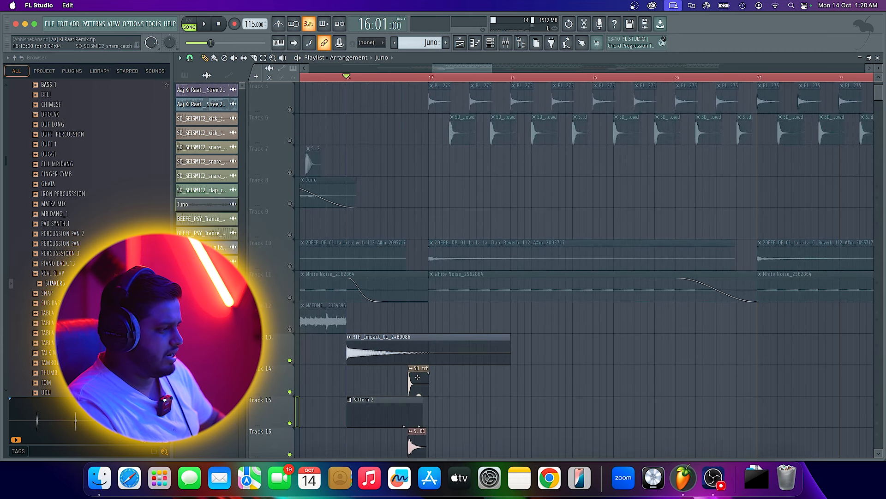
Set the song position to 17:01 and listen to the kick pattern at the start of the drop
scroll(414, 176, "up", 1)
scroll(414, 176, "up", 5)
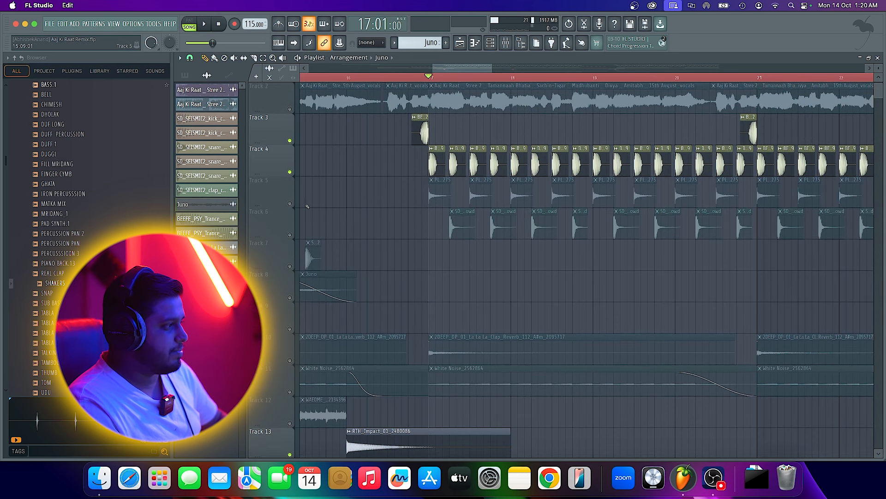
key("space")
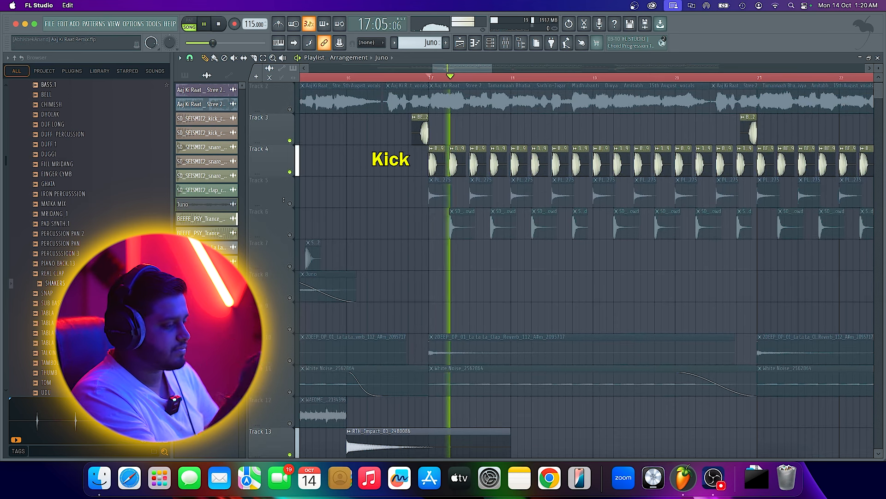
key("space")
Unmute the ride samples on Track 5 and play them with the kicks from 17:01
scroll(290, 196, "down", 2)
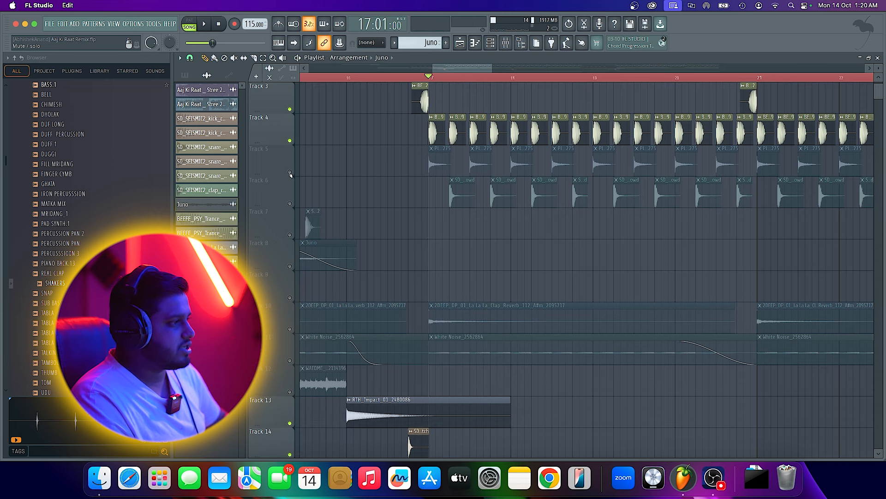
scroll(428, 190, "up", 6)
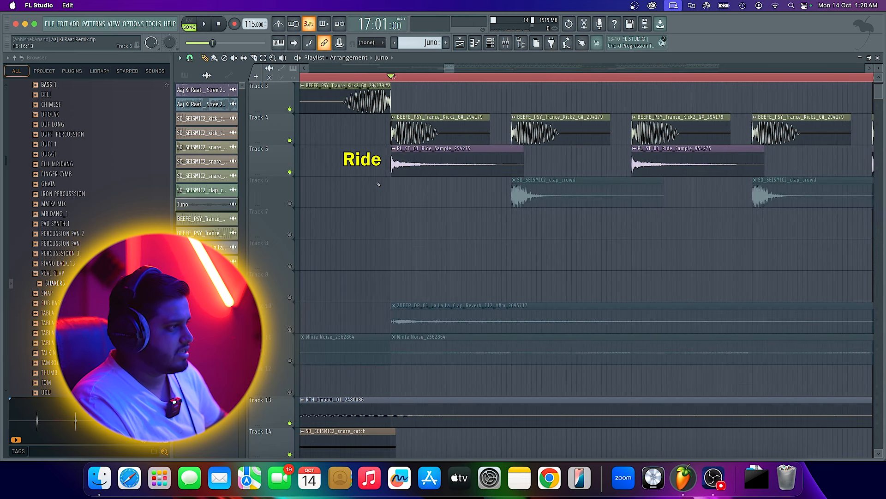
scroll(379, 184, "down", 6)
key("space")
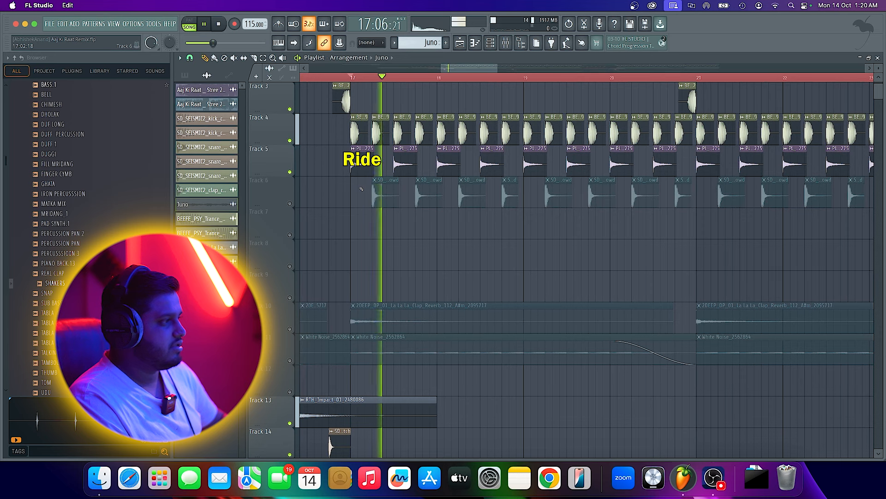
key("space")
key("space")
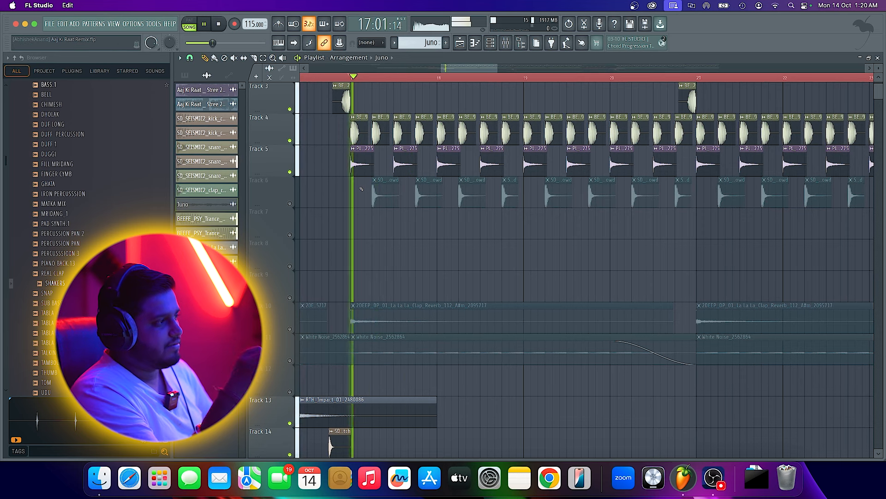
key("space")
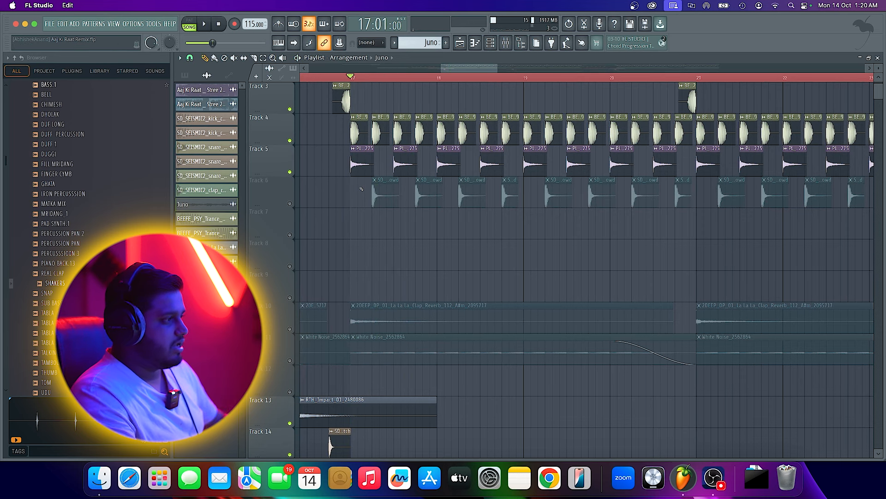
Unmute the crowd claps on Track 6 and play them with the kick and ride from 17:01
left_click(290, 204)
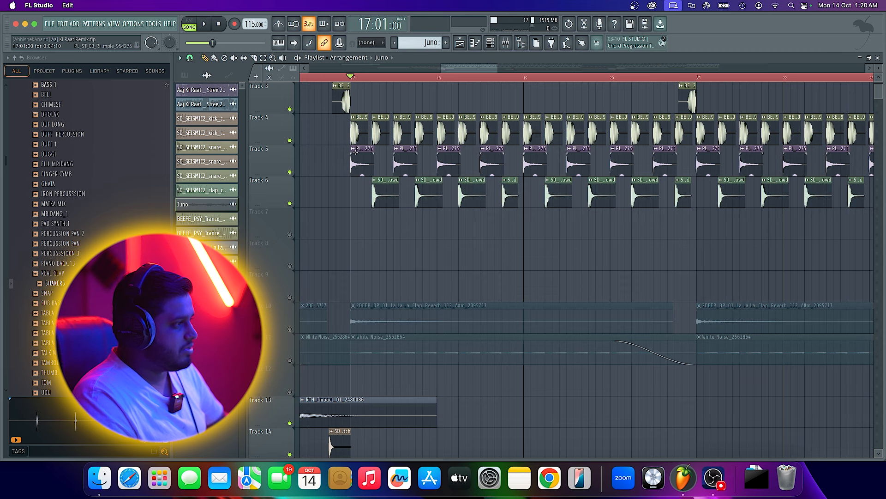
scroll(386, 210, "up", 5)
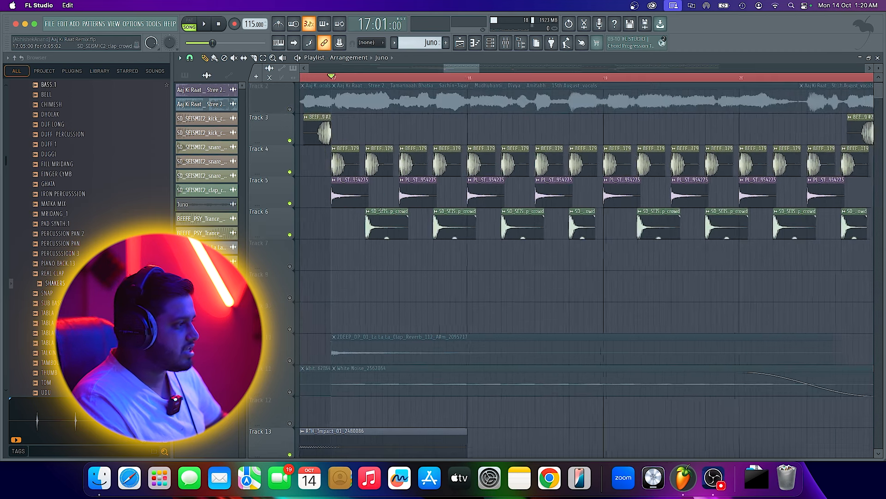
scroll(415, 227, "down", 3)
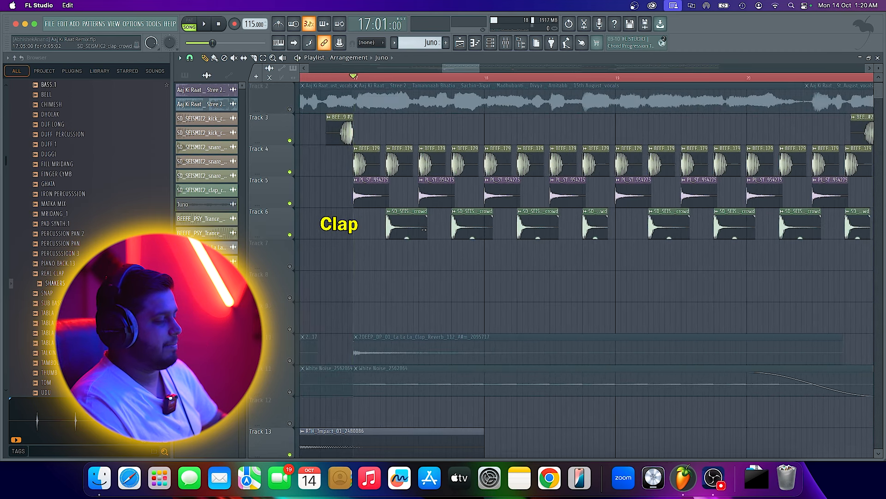
key("space")
scroll(384, 243, "down", 4)
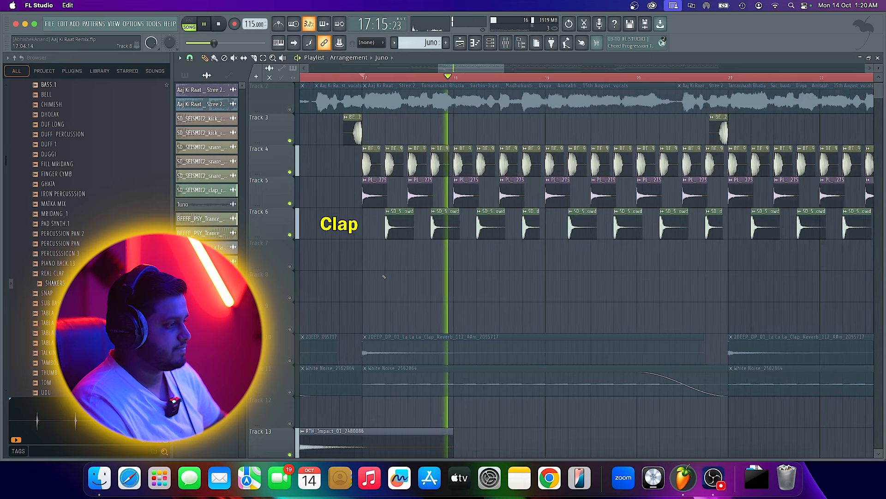
key("space")
Unmute the clap reverb on Track 10 and the white noise on Track 11, and play the drop from 17:01
scroll(427, 349, "down", 3)
scroll(427, 350, "down", 3)
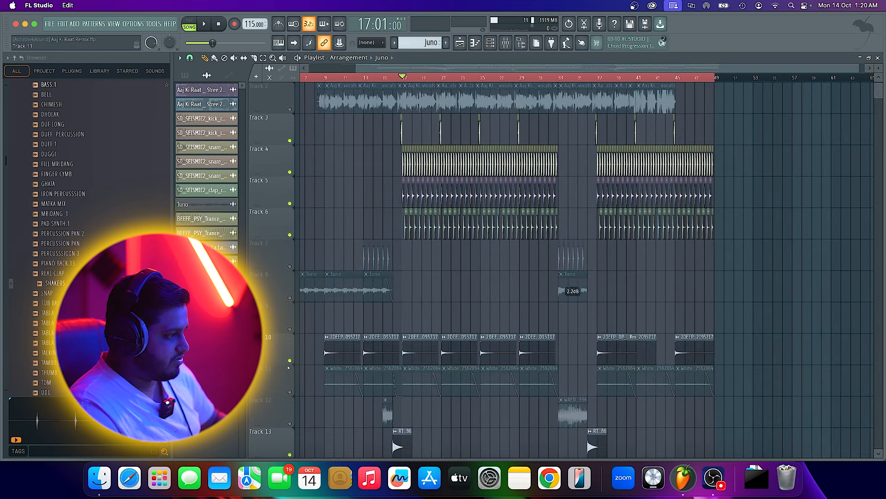
scroll(413, 386, "up", 4)
key("space")
scroll(412, 386, "down", 3)
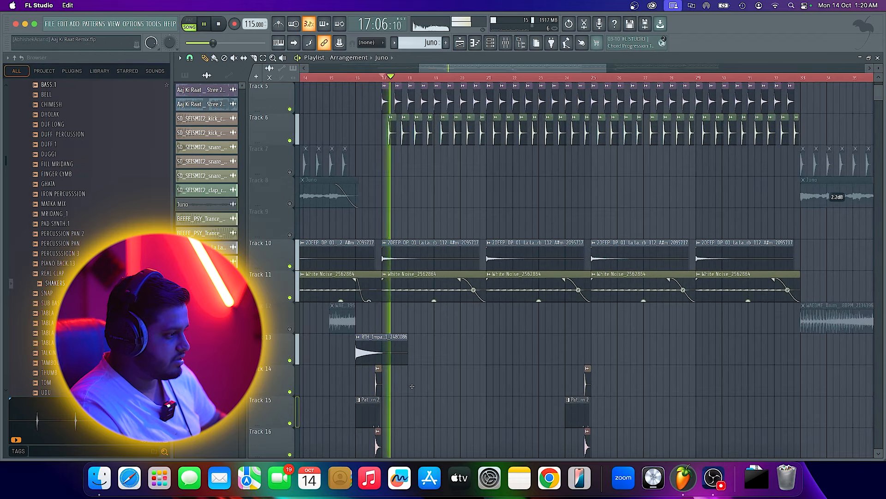
scroll(412, 386, "down", 3)
scroll(412, 386, "up", 7)
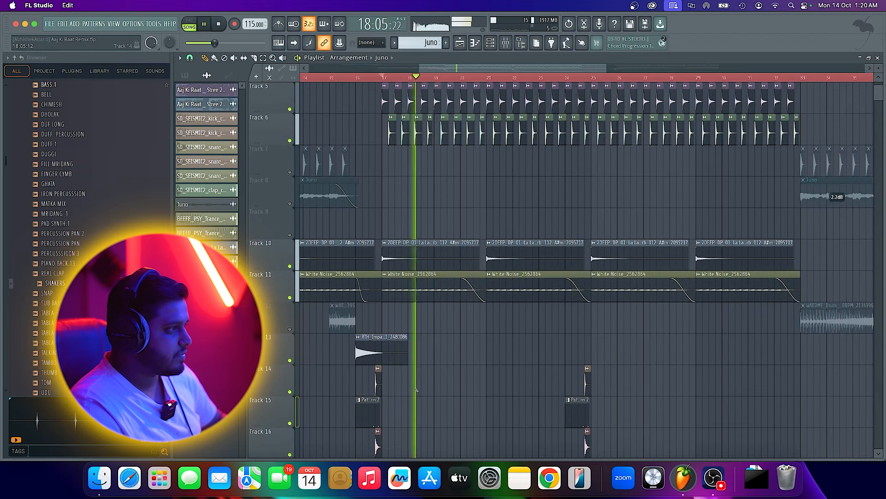
Unmute the Track 2 vocals to hear them over the drop drums from 17:01, and mute them again
left_click(290, 141)
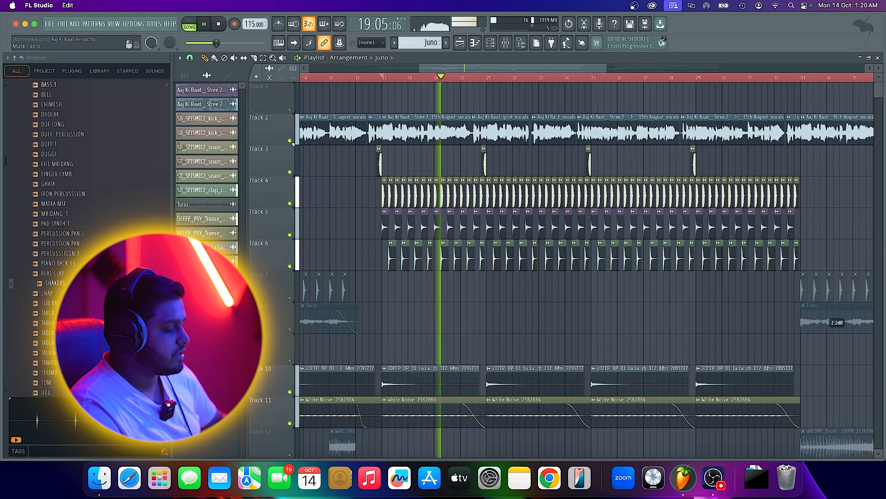
key("space")
key("space")
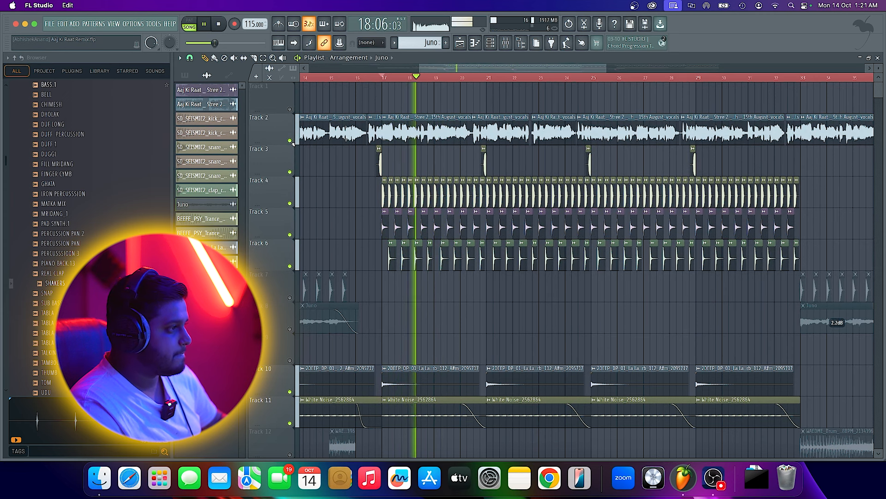
left_click(291, 141)
Unmute the Pluck 1 clips on Track 18 and solo that track
scroll(357, 190, "down", 1)
scroll(357, 191, "down", 6)
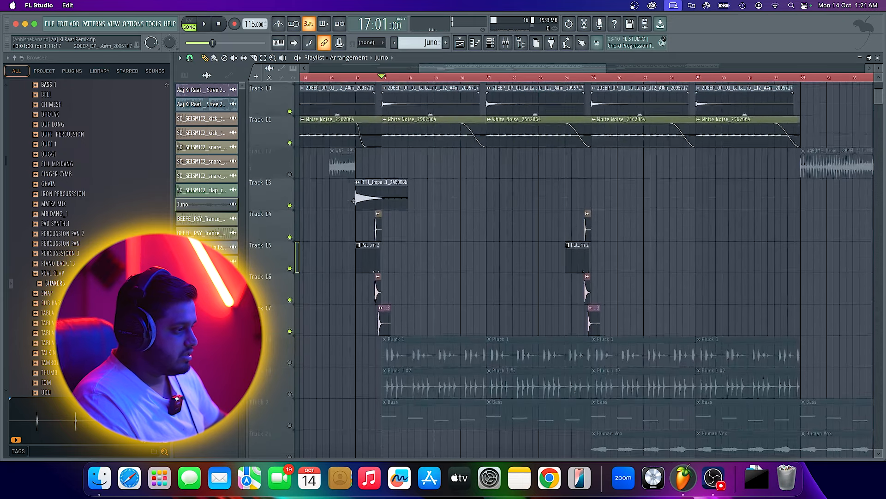
left_click(290, 265)
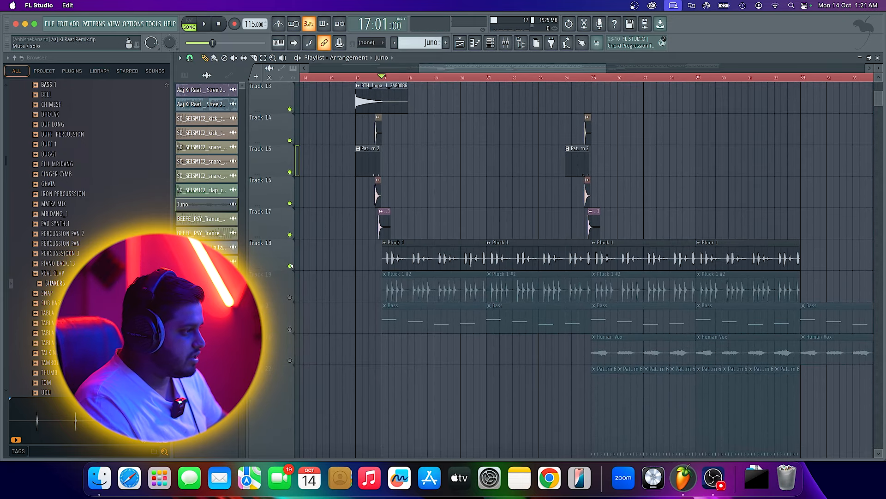
scroll(370, 278, "up", 12)
scroll(394, 275, "down", 12)
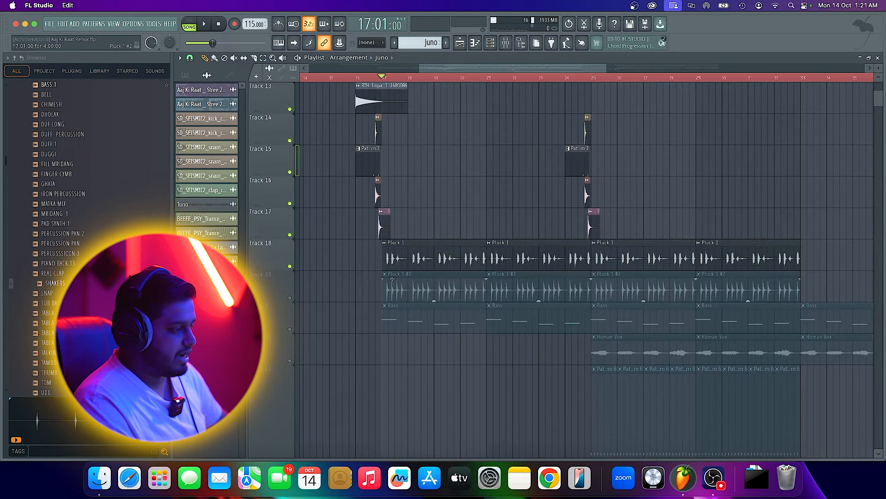
left_click(289, 266, "ctrl")
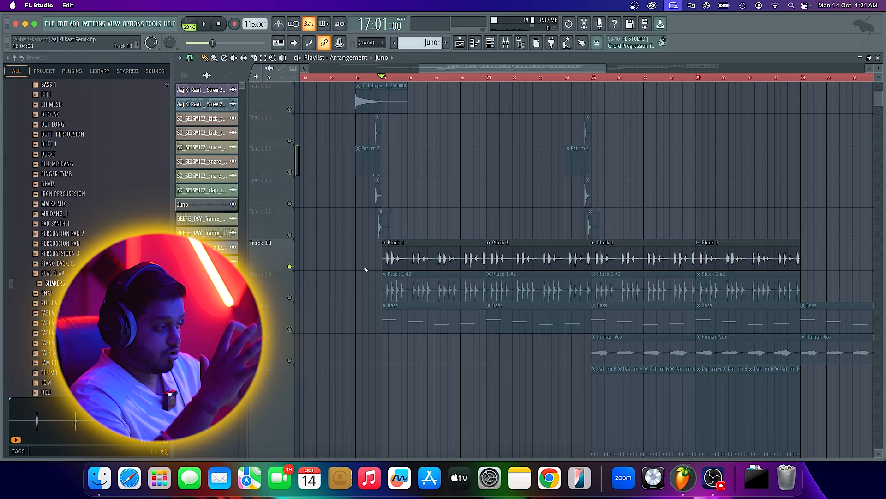
Play the soloed Pluck 1 melody from 17:01 and stop after listening past bar 18
key("space")
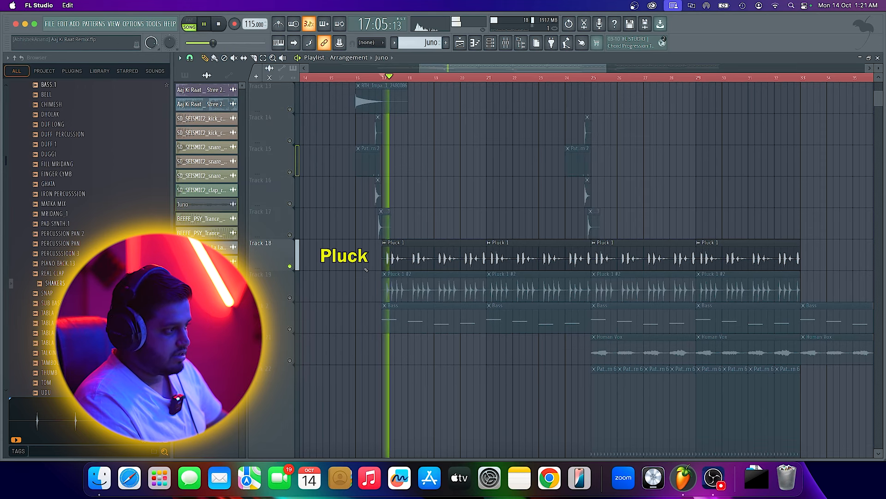
key("space")
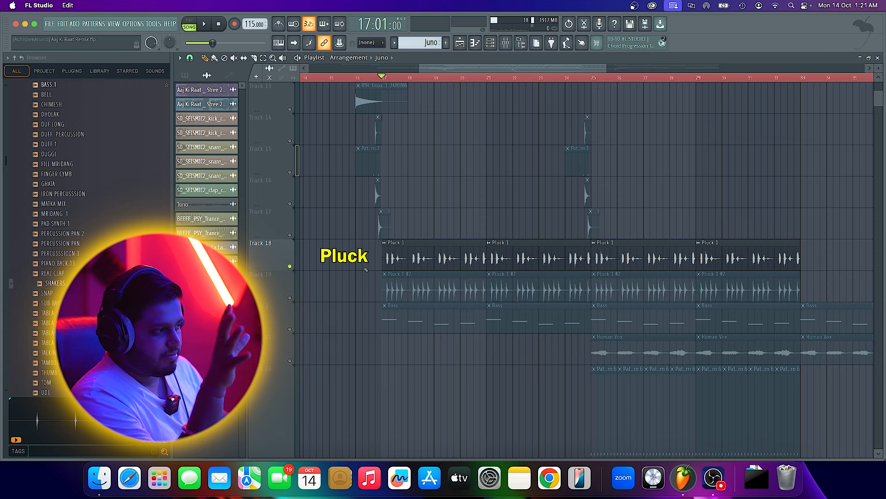
key("space")
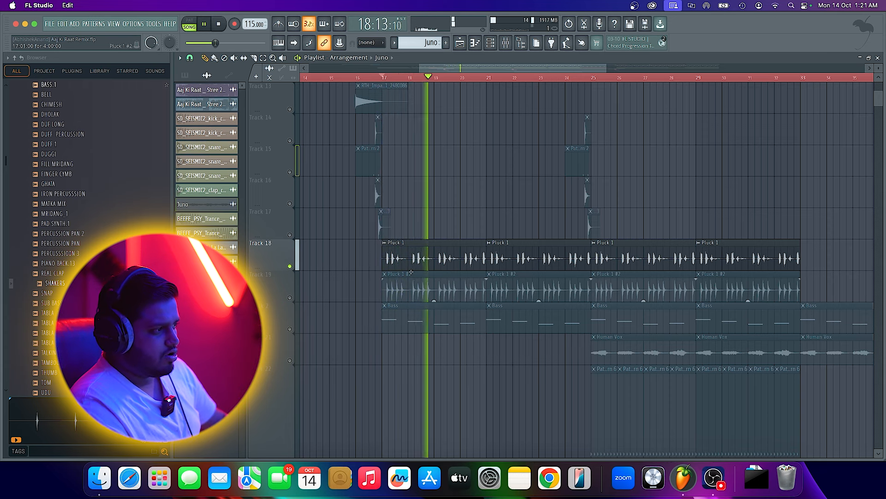
key("space")
Replay the opening of Pluck 1 alone from 17:01 and unmute the second pluck layer, Pluck 1 #2, on Track 19
scroll(425, 262, "down", 3)
scroll(425, 262, "up", 8)
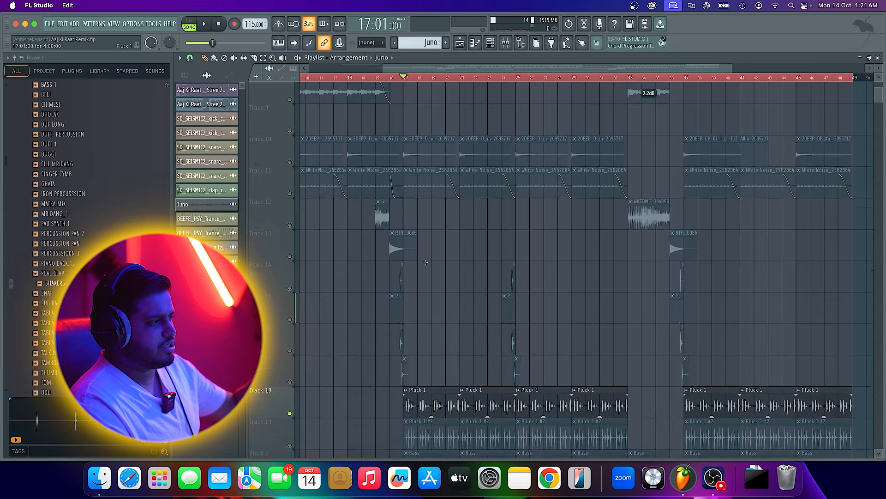
scroll(542, 273, "down", 3)
scroll(406, 155, "up", 3)
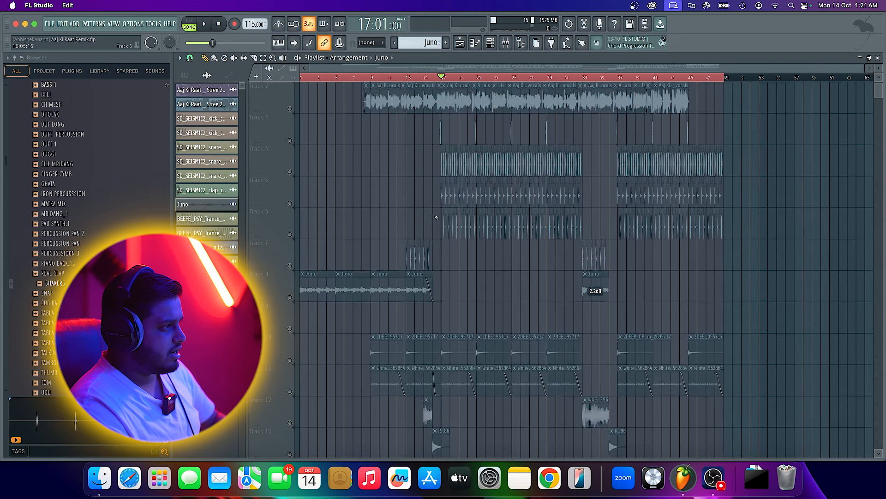
scroll(373, 285, "down", 9)
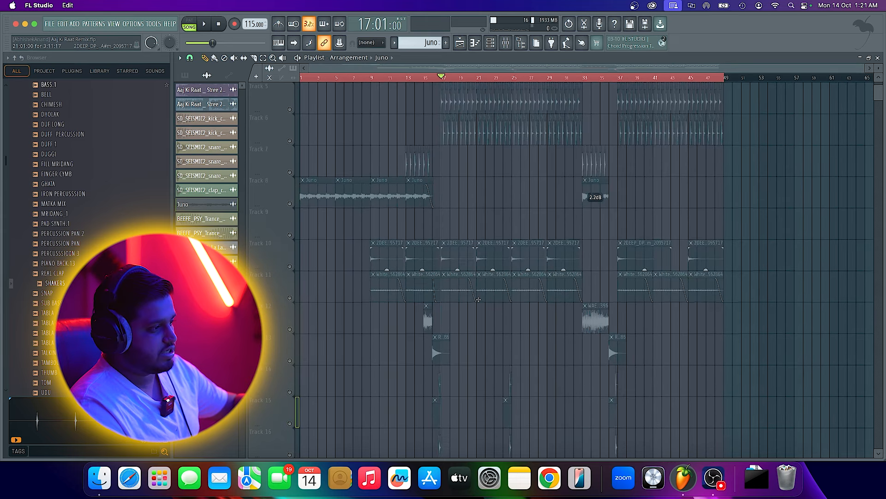
scroll(453, 318, "up", 5)
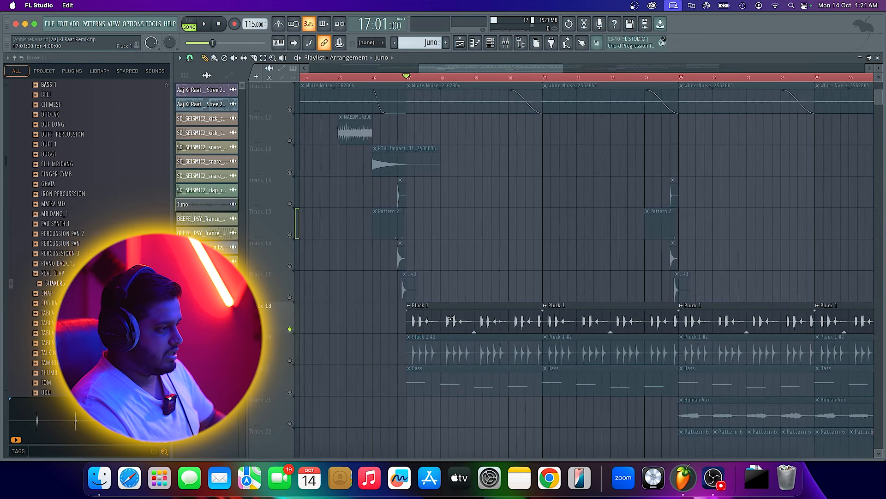
key("space")
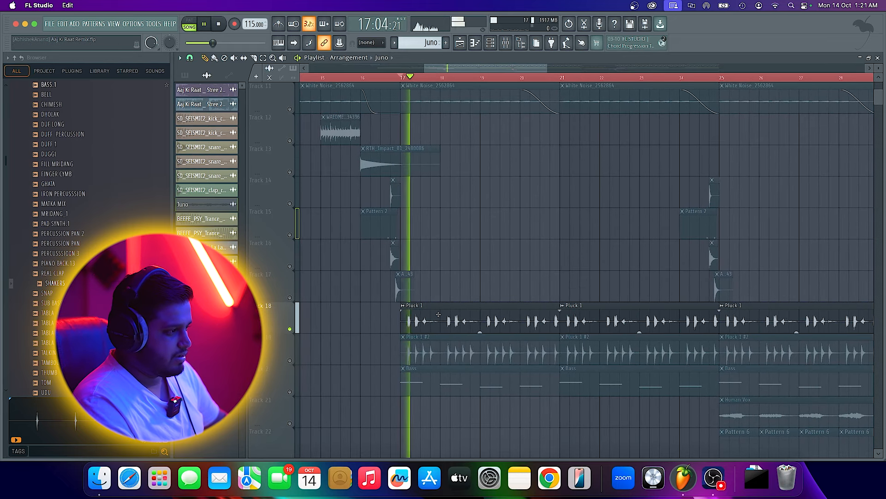
key("space")
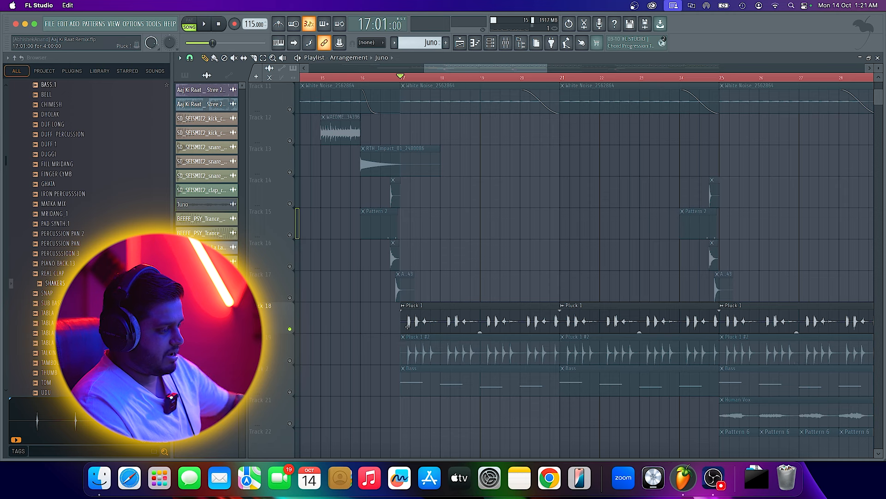
left_click(290, 360)
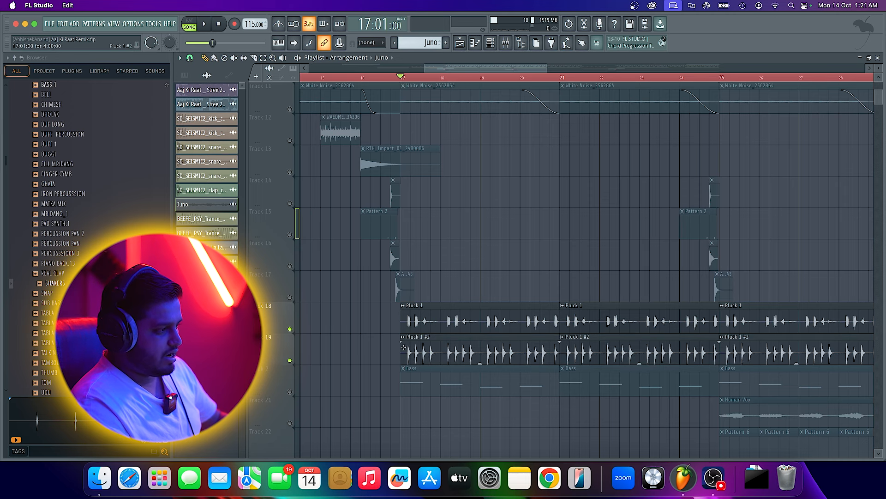
Mute Pluck 1 on Track 18 and play the high layer, Pluck 1 #2, alone from 17:01
left_click(290, 328)
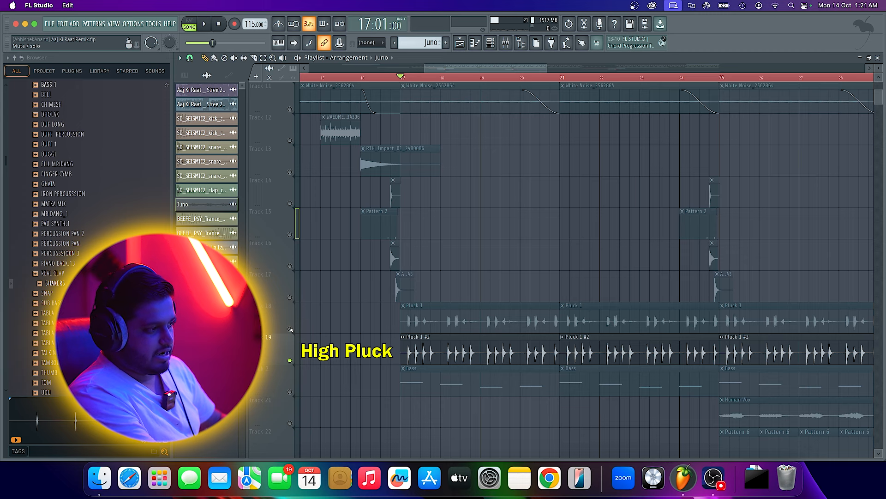
key("space")
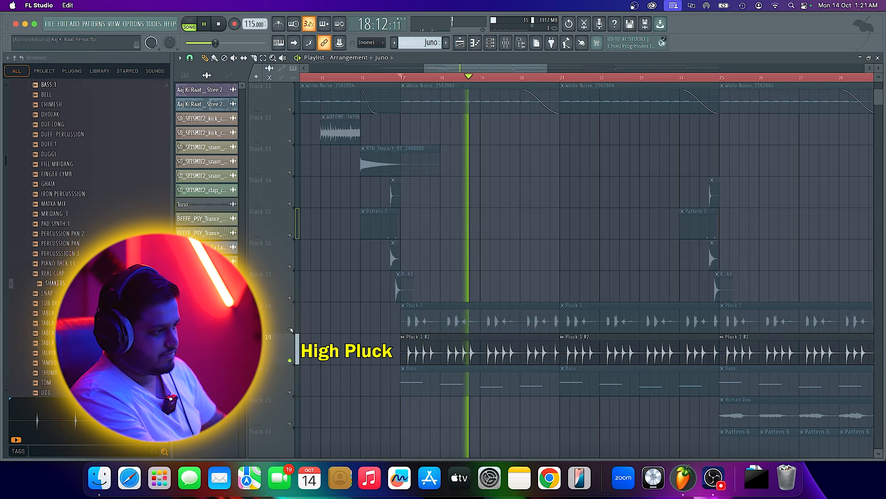
key("space")
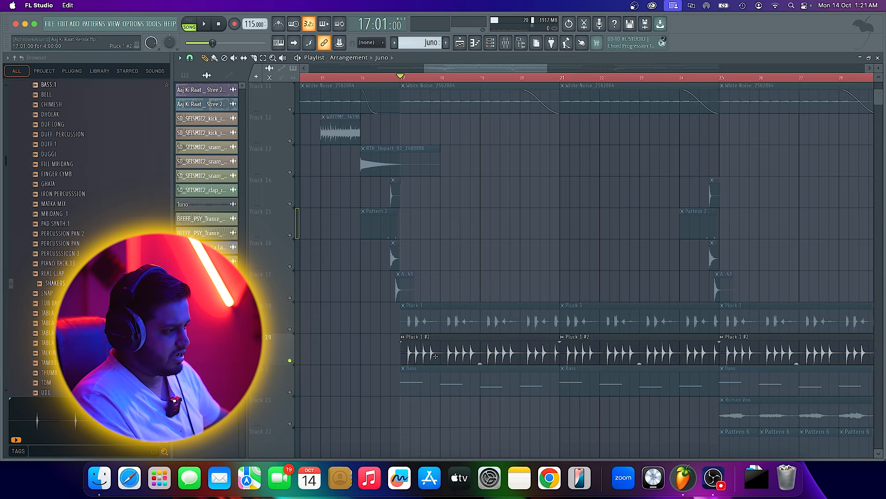
key("space")
key("space")
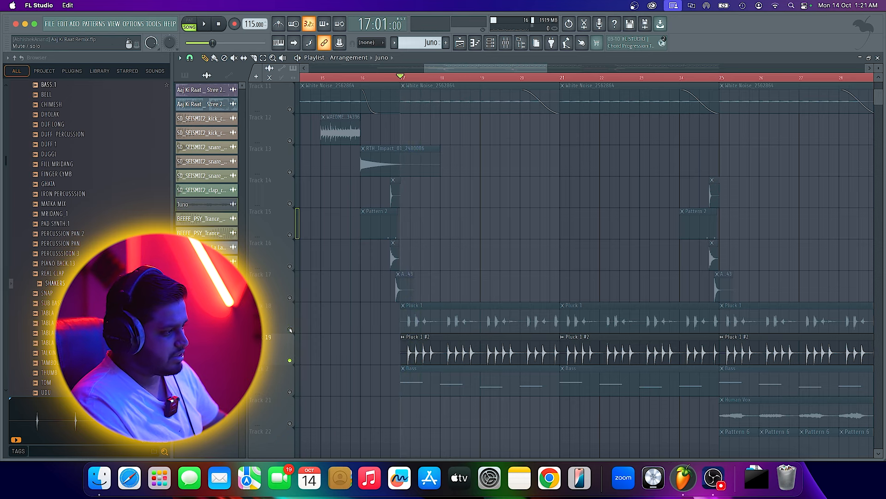
Unmute Pluck 1 on Track 18 and play both pluck layers together from 17:01
left_click(289, 330)
key("space")
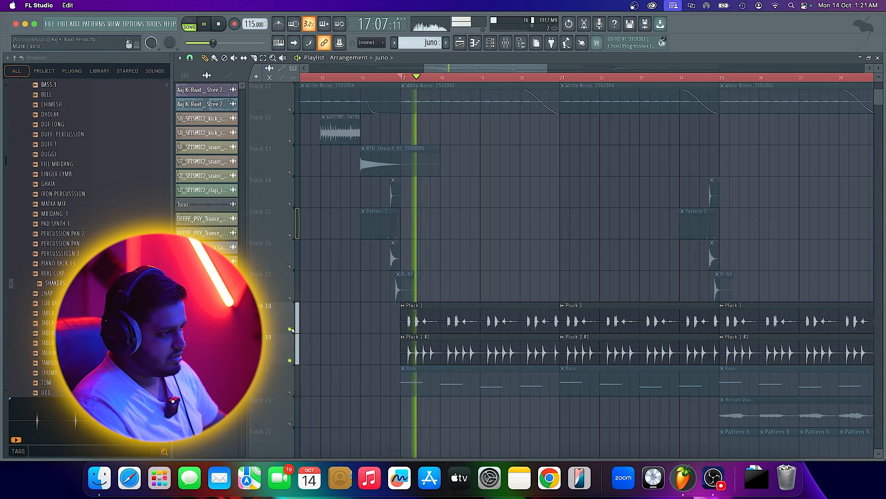
key("space")
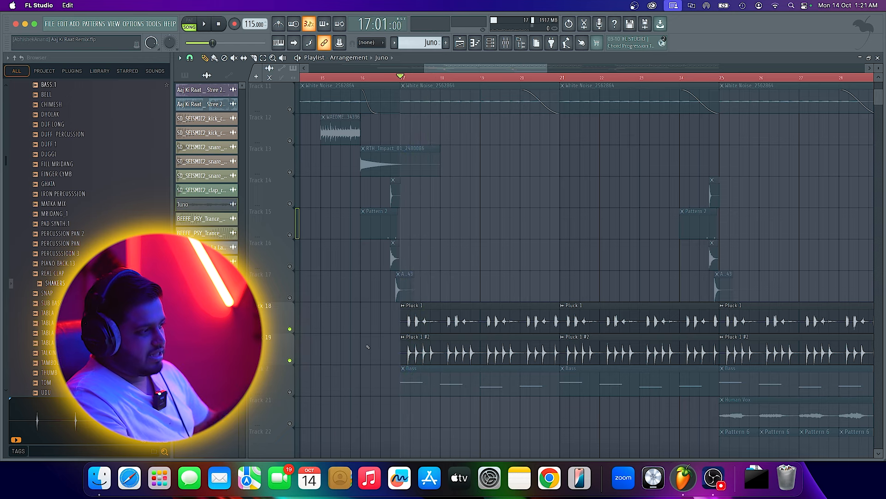
Play Pluck 1 without the Track 19 layer, and bring Pluck 1 #2 back to hear both plucks again
left_click(290, 333)
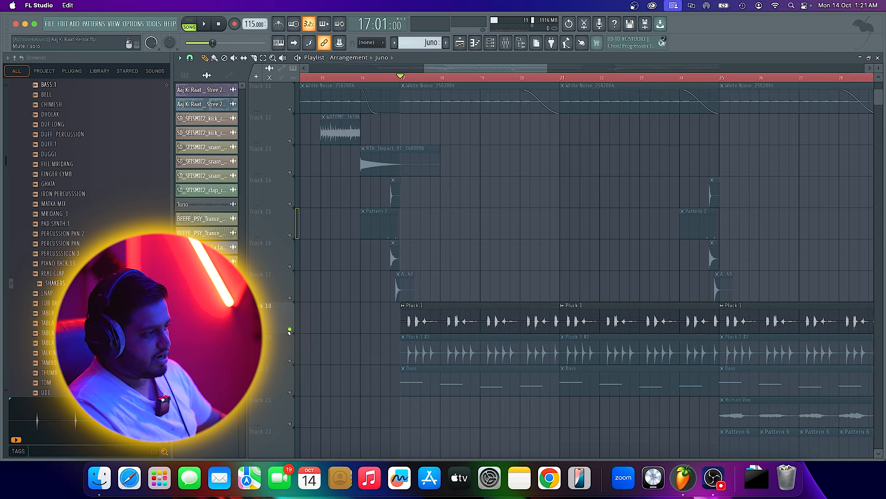
key("space")
key("space")
left_click(290, 360)
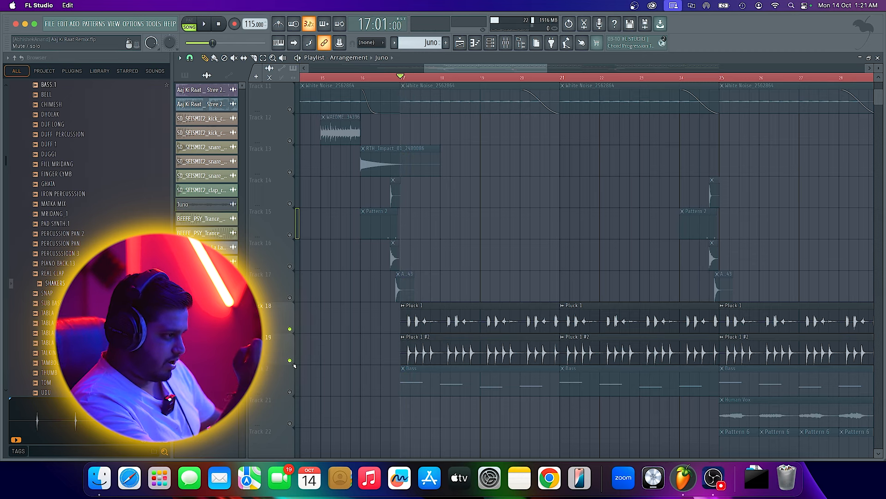
key("space")
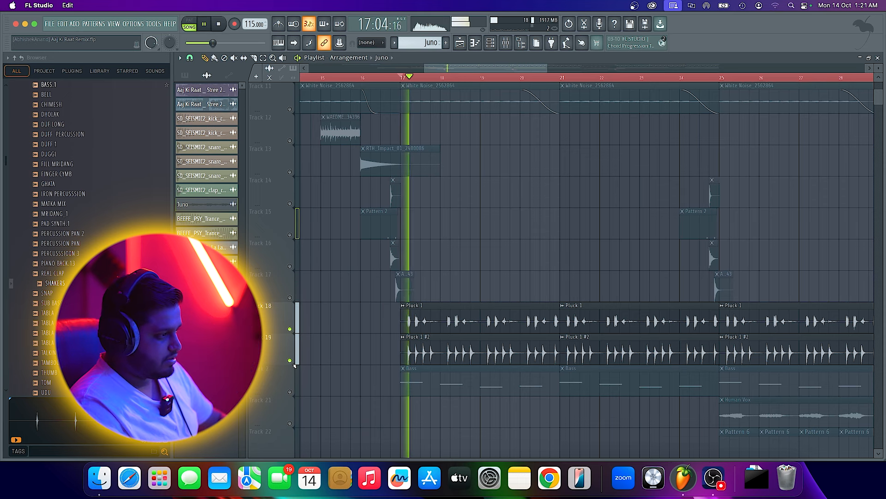
key("space")
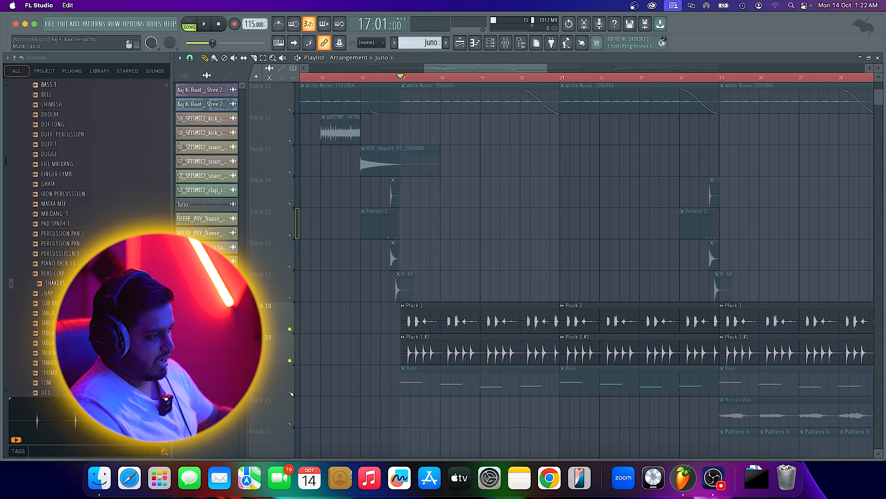
Unmute the Bass clips below Track 19 and play them together with both pluck layers from 17:01
left_click(290, 392)
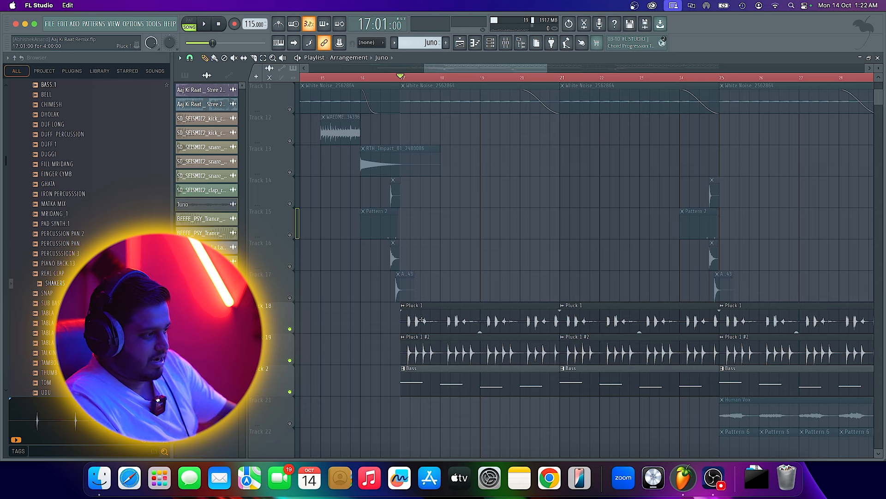
key("space")
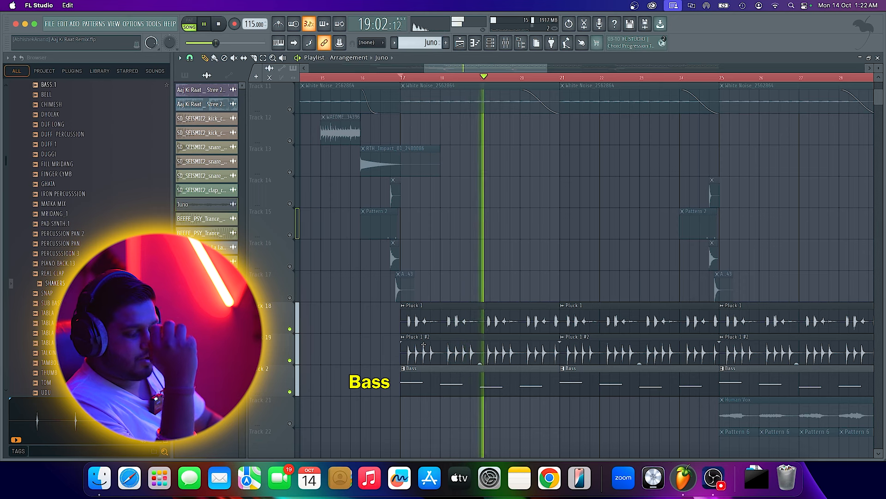
key("space")
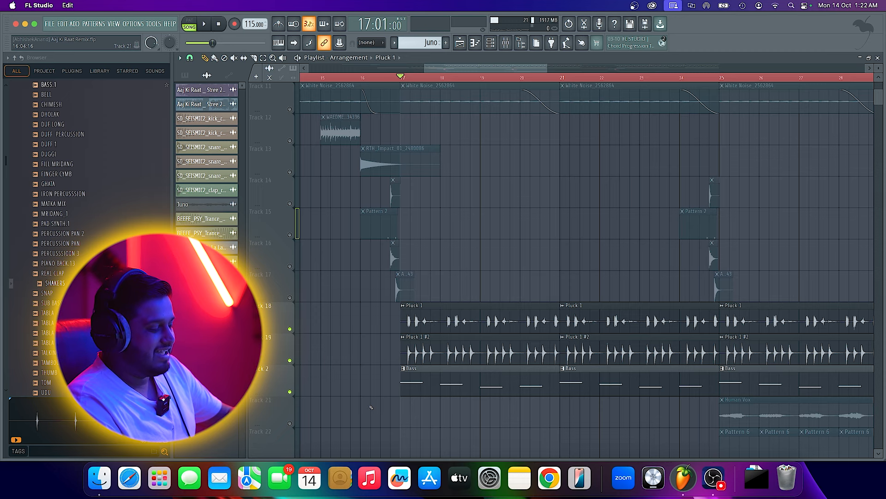
Restore all muted tracks and start playing the full arrangement from 15:08, just before the drop
right_click(291, 392)
right_click(291, 392)
scroll(397, 300, "up", 7)
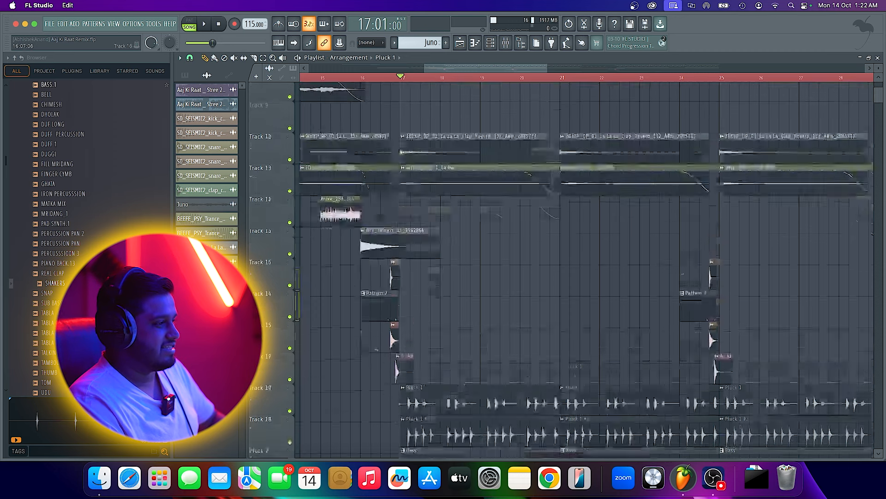
scroll(400, 290, "down", 5)
scroll(419, 284, "up", 3)
left_click(383, 78)
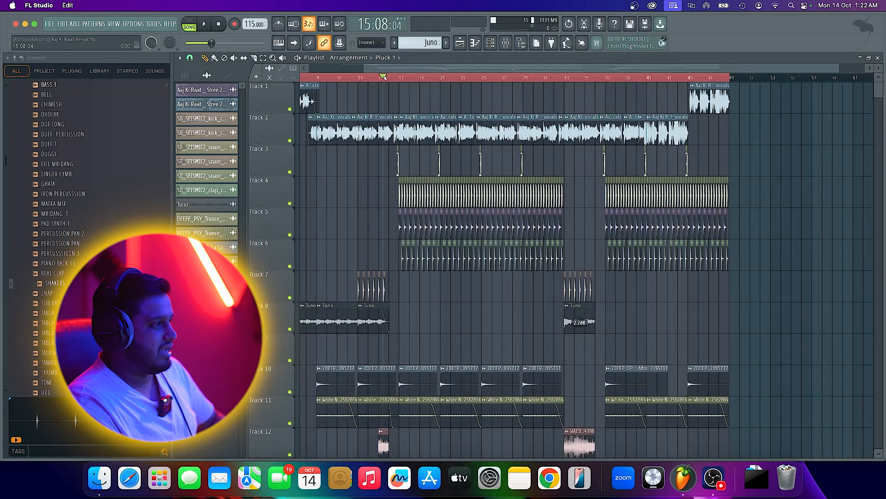
key("space")
Listen to the full mix through the drop up to the fill on Tracks 14 to 17 before bar 25, and stop
scroll(393, 217, "up", 6)
scroll(394, 217, "down", 5)
scroll(416, 231, "down", 8)
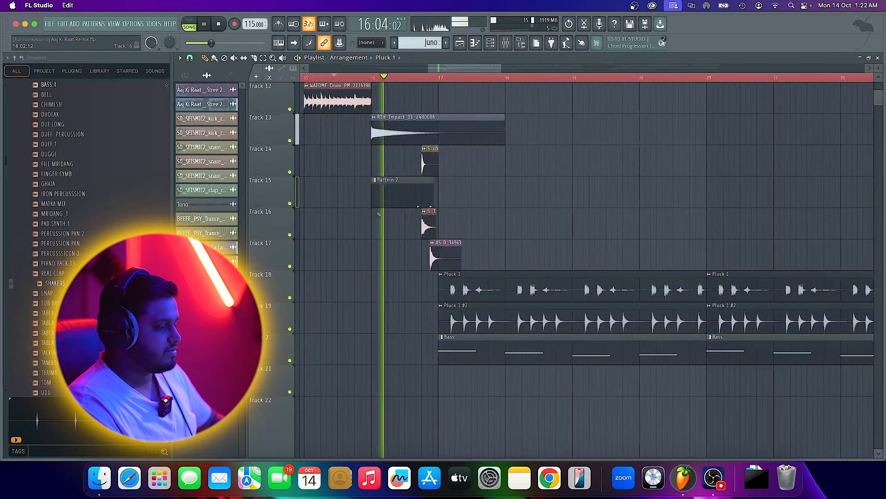
scroll(445, 246, "up", 1)
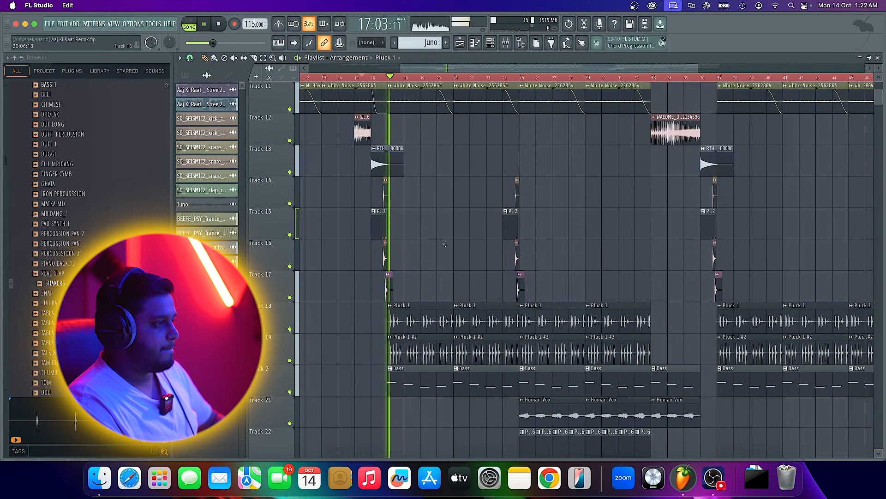
scroll(485, 259, "down", 4)
scroll(509, 268, "up", 4)
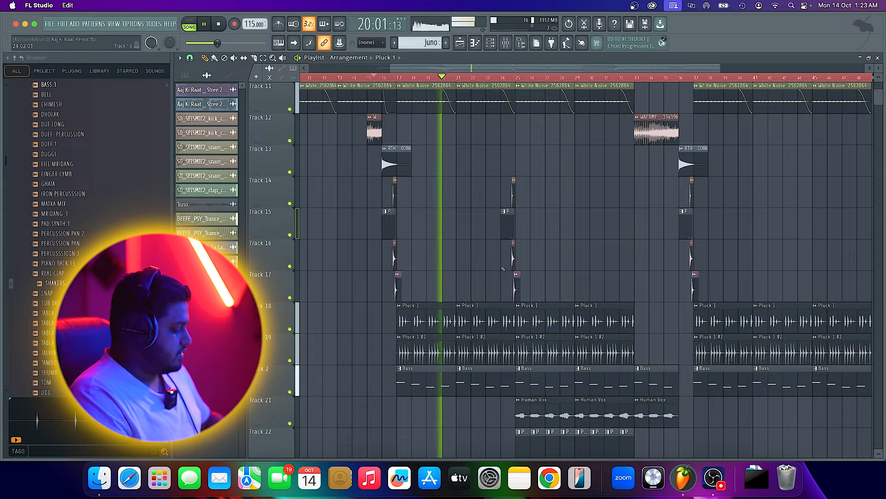
scroll(577, 290, "down", 4)
scroll(577, 290, "up", 6)
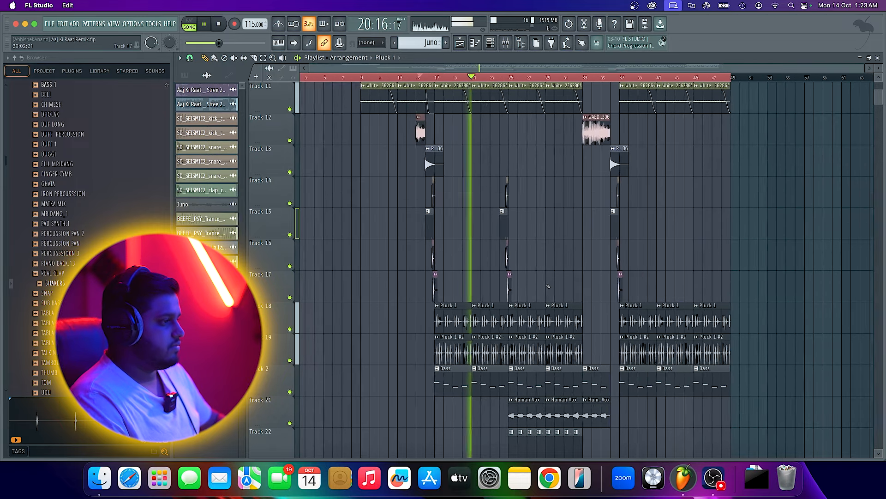
scroll(492, 271, "down", 2)
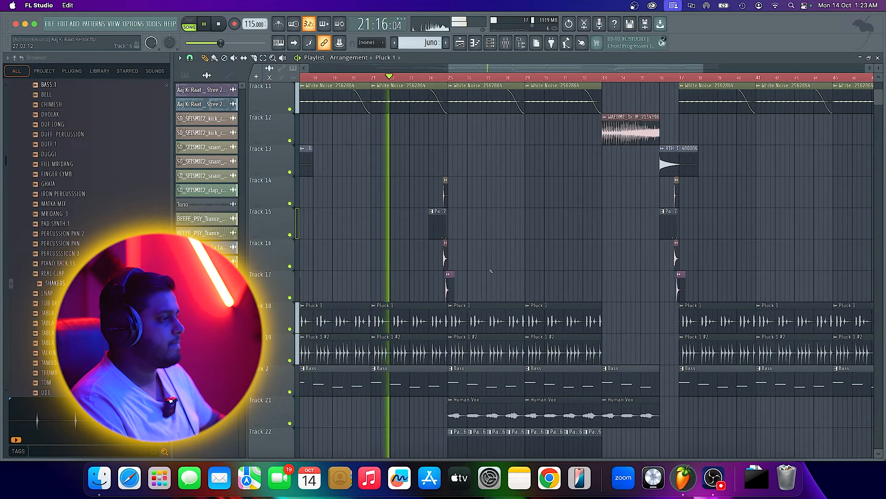
scroll(491, 271, "up", 3)
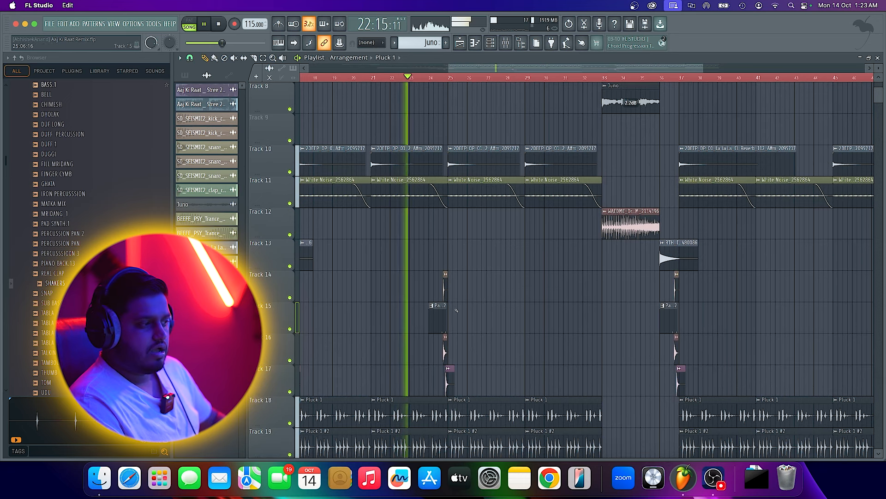
scroll(471, 357, "up", 5)
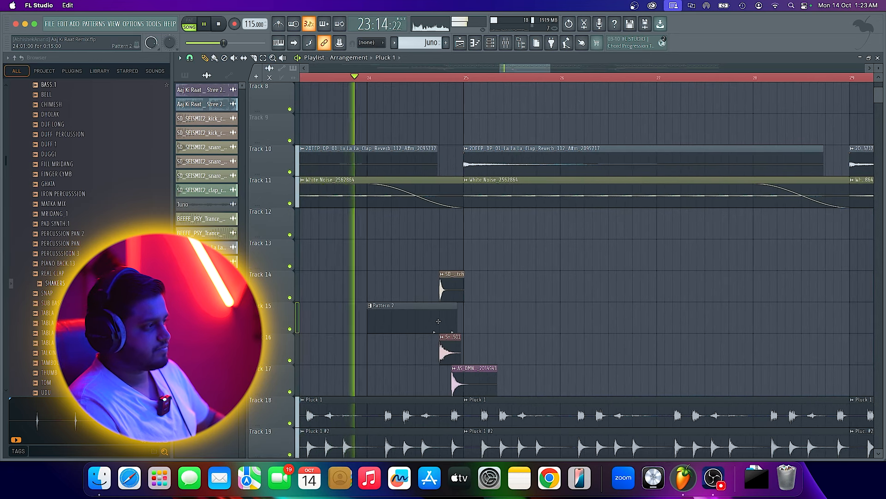
scroll(515, 280, "down", 1)
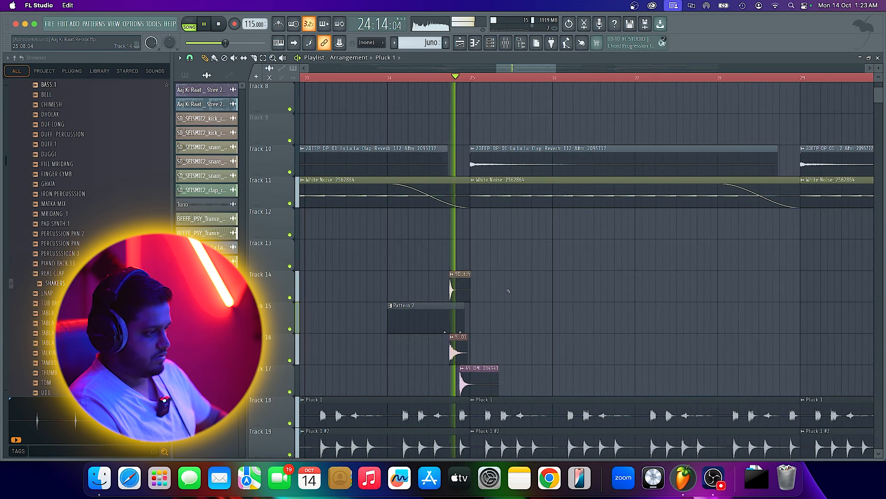
key("space")
Play the first fill leading into the drop at bar 17, starting from 16:10
left_click(389, 78)
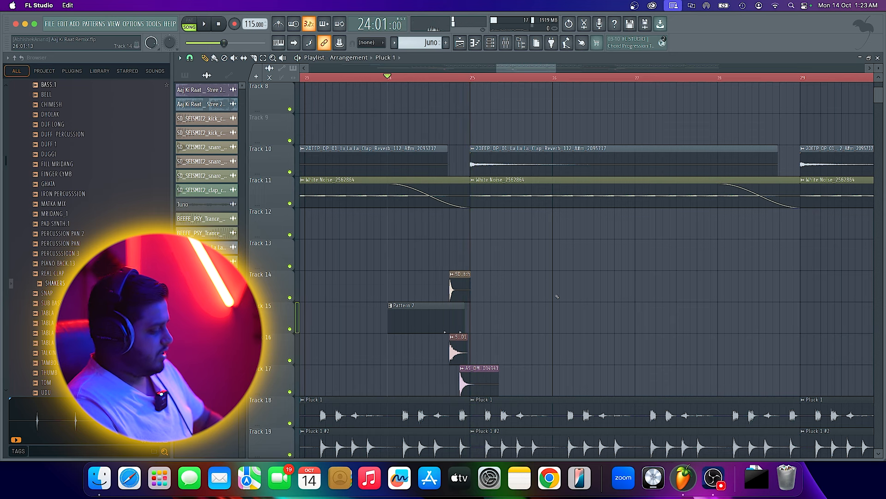
scroll(558, 296, "down", 4)
scroll(405, 265, "up", 4)
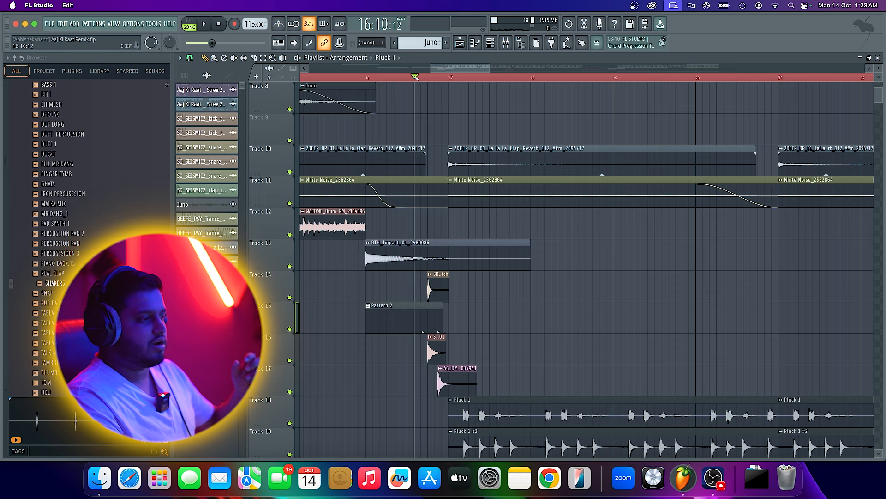
key("space")
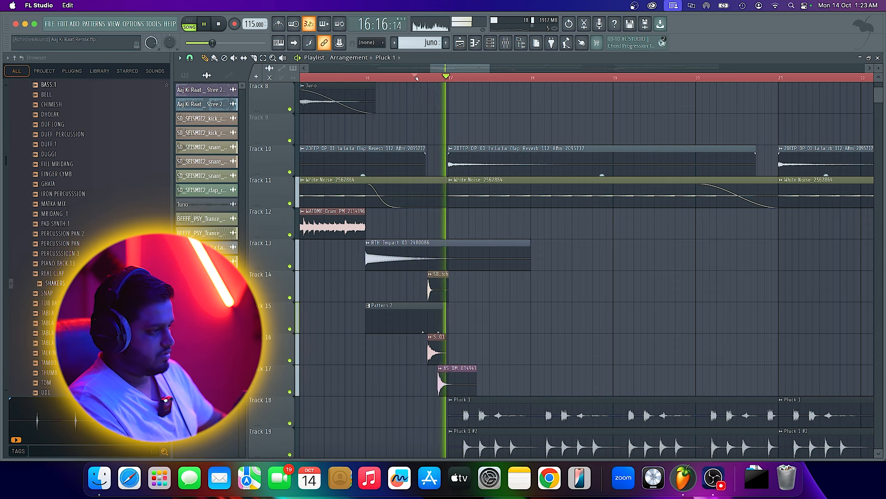
key("space")
Play the matching fill from about 24:01 into bar 25 and stop
scroll(407, 89, "down", 4)
scroll(487, 88, "up", 4)
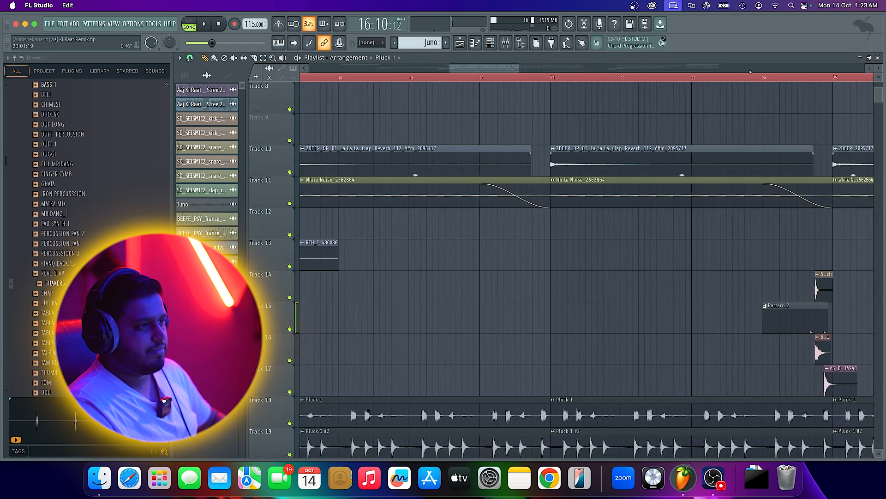
left_click(767, 78)
scroll(764, 213, "down", 4)
key("space")
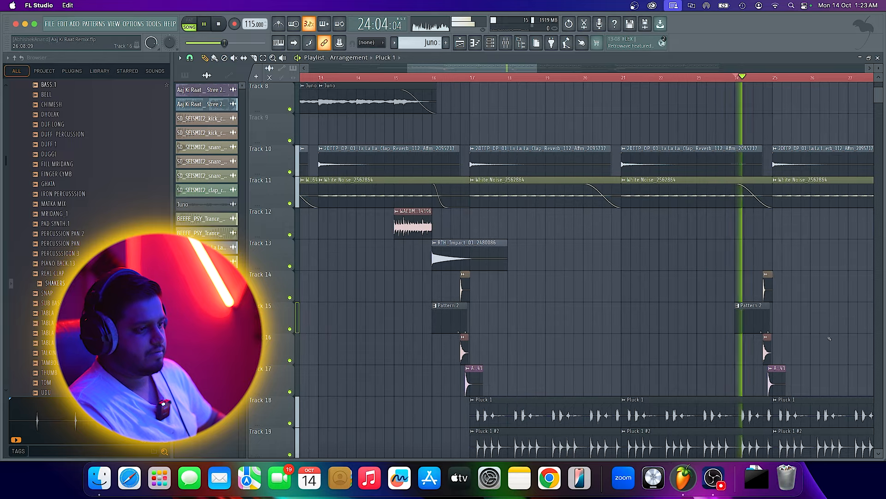
scroll(757, 335, "up", 5)
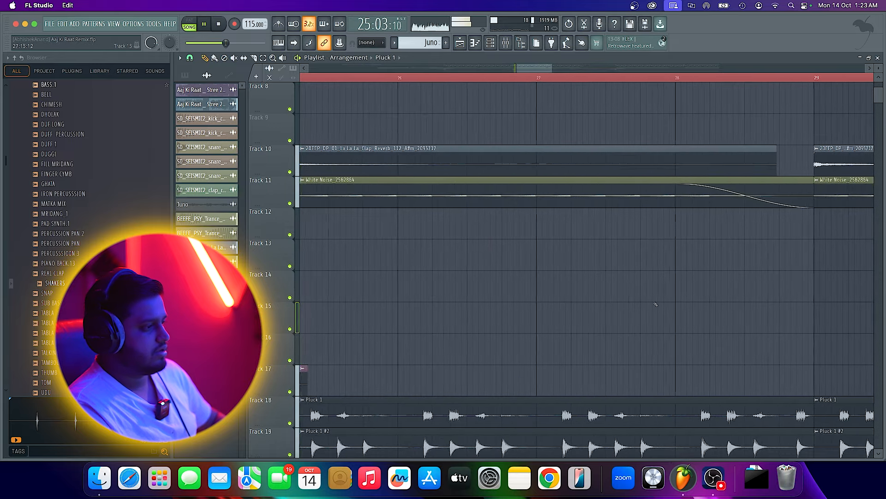
key("space")
Replay the transition from 24:01 into bar 25 while checking the vocals, drums, plucks, Human Vox and Pattern 6 tracks
scroll(705, 315, "down", 2)
scroll(600, 250, "up", 5)
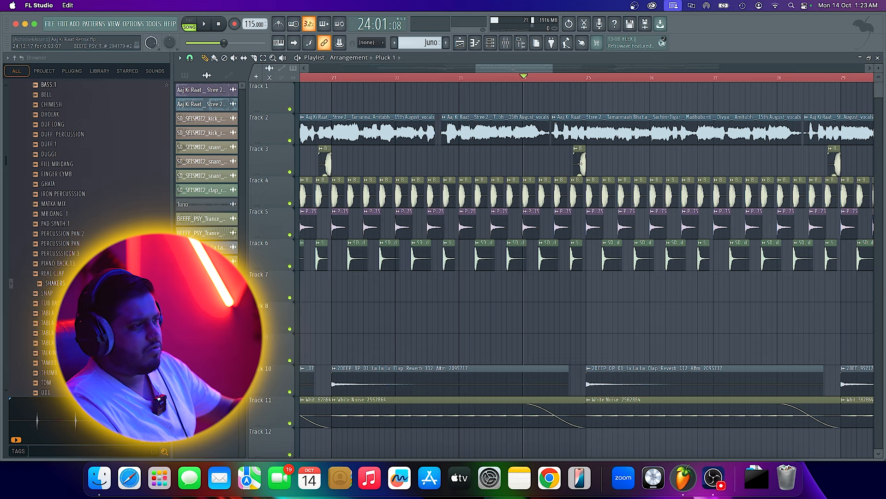
scroll(608, 200, "down", 8)
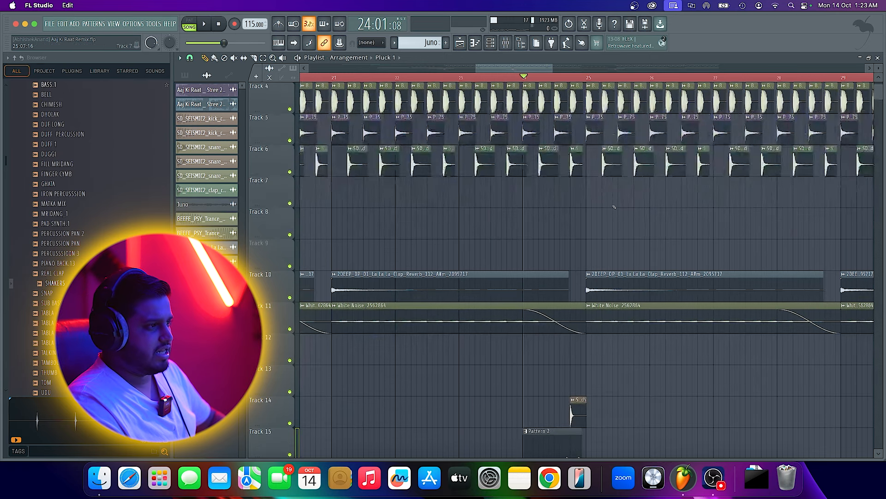
key("space")
scroll(608, 208, "up", 6)
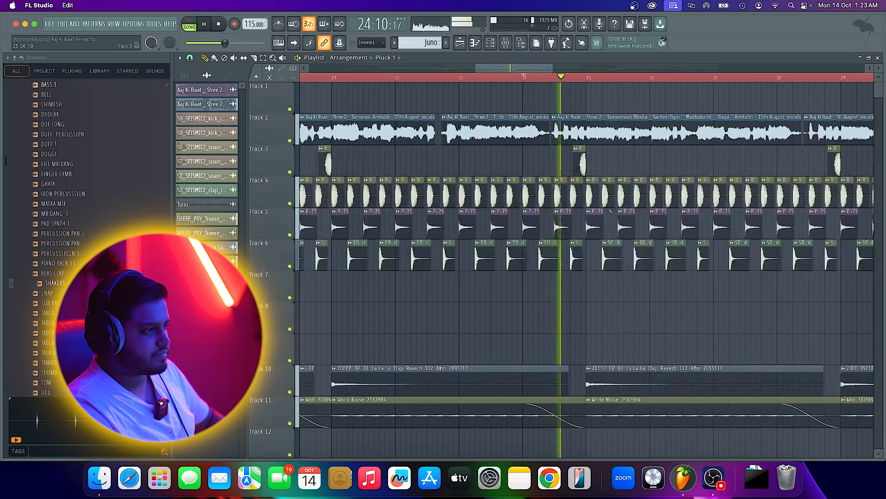
scroll(603, 207, "down", 6)
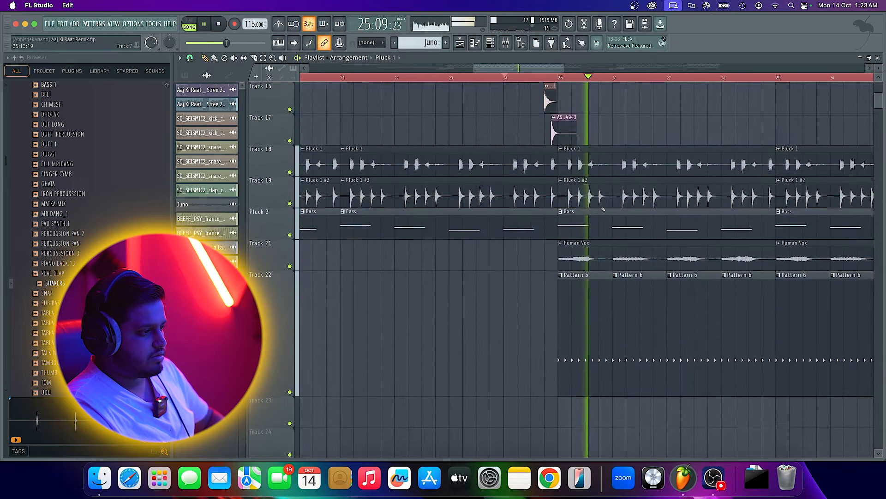
key("space")
Set the playhead to 25:01, where the Human Vox and Pattern 6 clips on Tracks 21 and 22 begin
scroll(529, 168, "down", 2)
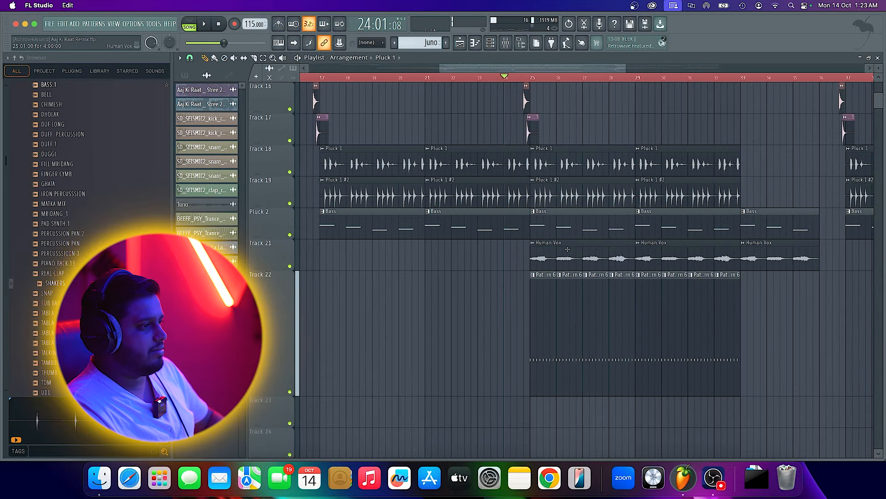
scroll(536, 152, "up", 4)
left_click(519, 78)
scroll(394, 372, "down", 5)
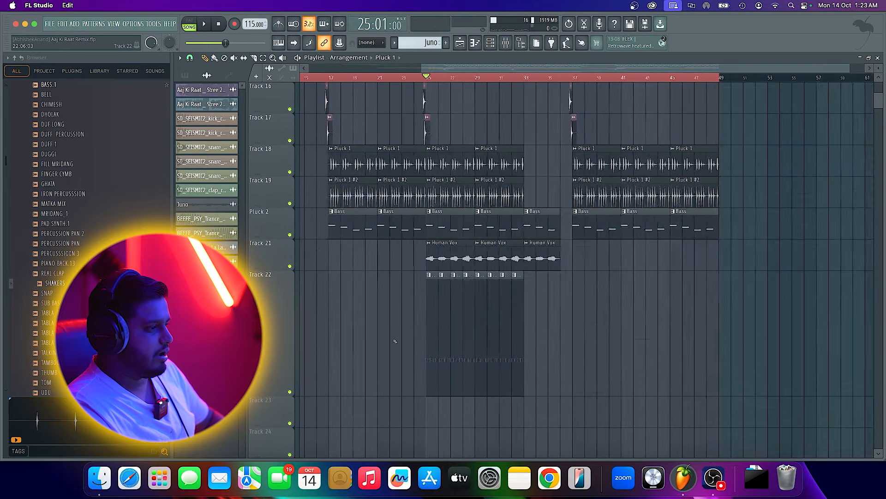
Solo Track 22 and play its Pattern 6 clips from 25:01
right_click(290, 392)
scroll(429, 388, "up", 6)
scroll(429, 388, "up", 1)
key("space")
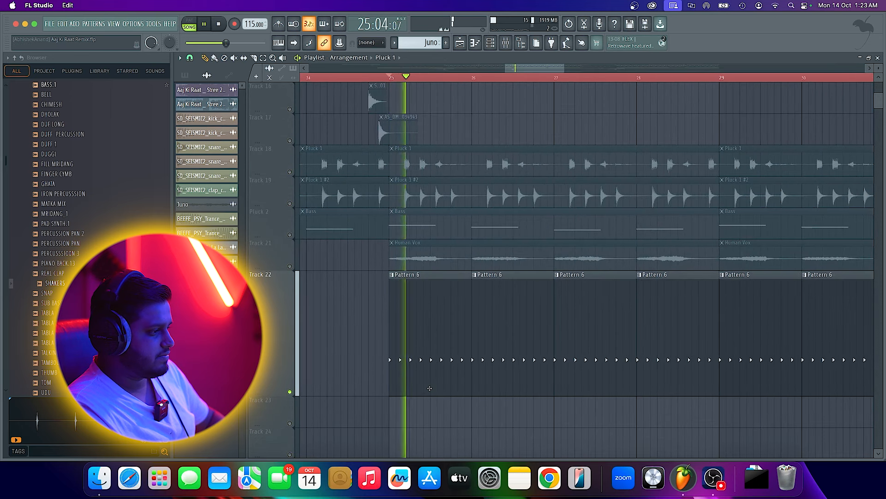
Inspect the Tamb sampler channel behind Pattern 6, close its settings and replay the soloed tambourine from 25:01
left_click(437, 326)
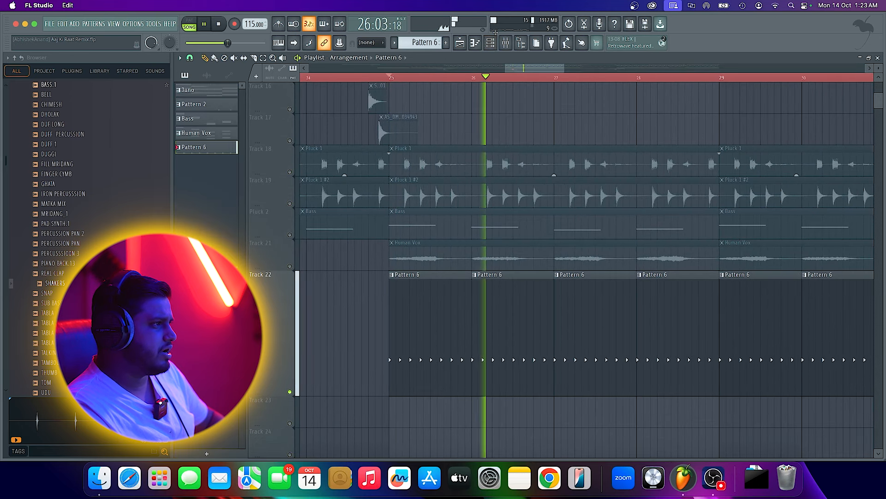
key("F6")
key("space")
left_click(472, 428)
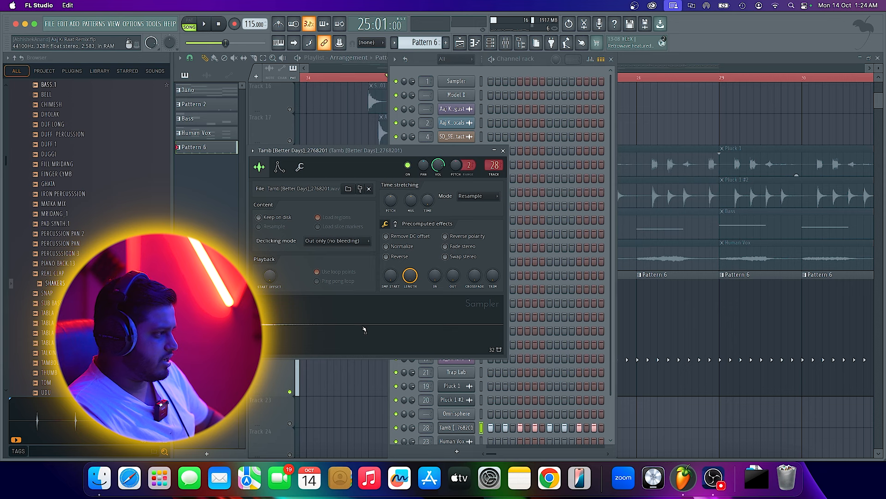
left_click(634, 318)
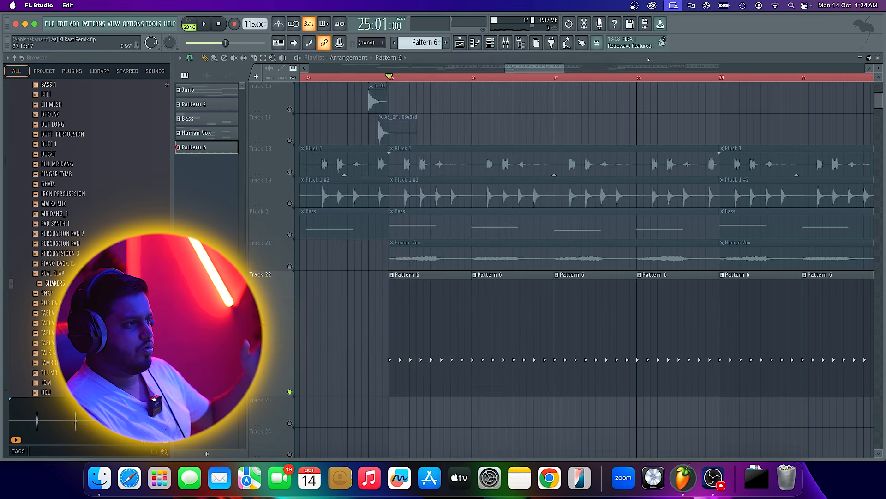
key("space")
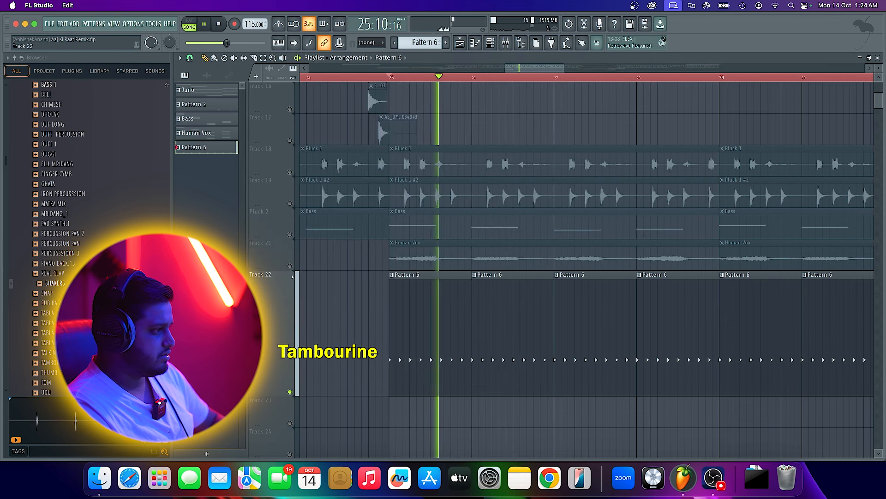
key("space")
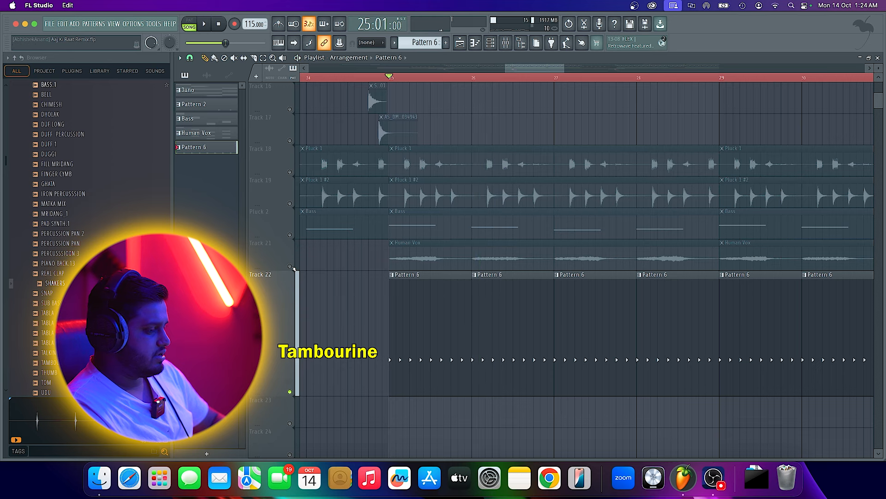
Bring in the Human Vox clips on Track 21, then solo that track and play it from 25:01
left_click(290, 266)
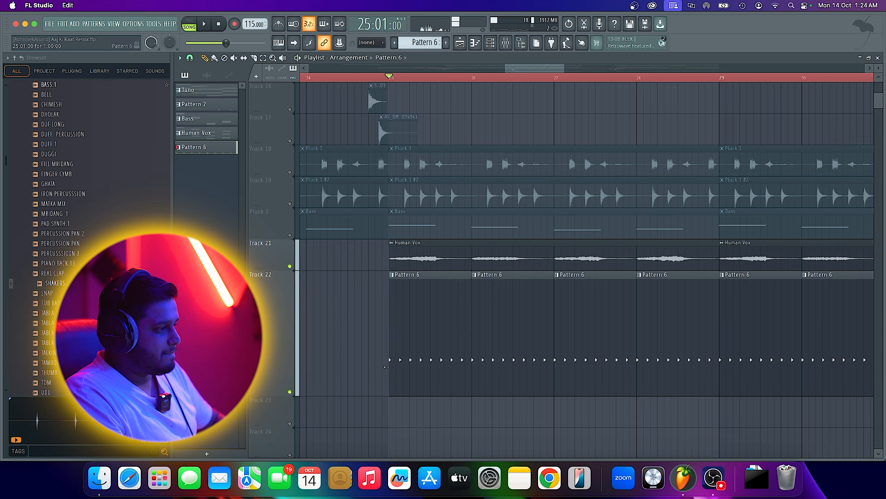
scroll(401, 320, "down", 3)
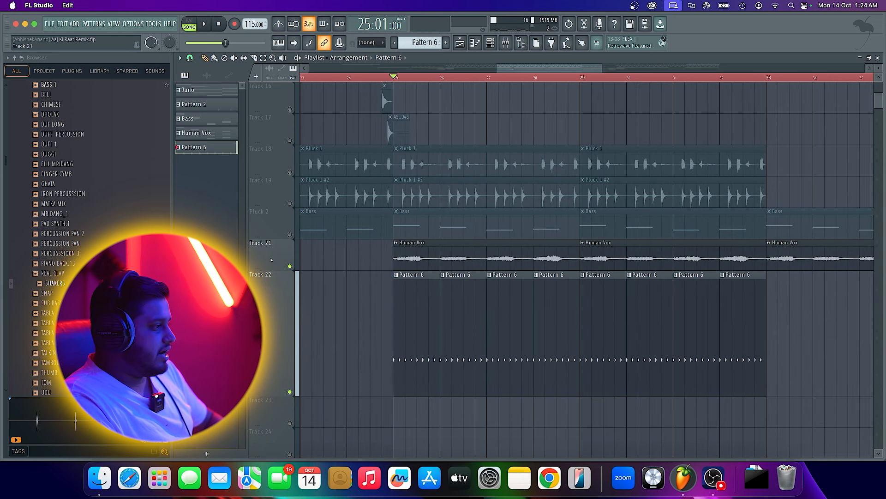
right_click(290, 266)
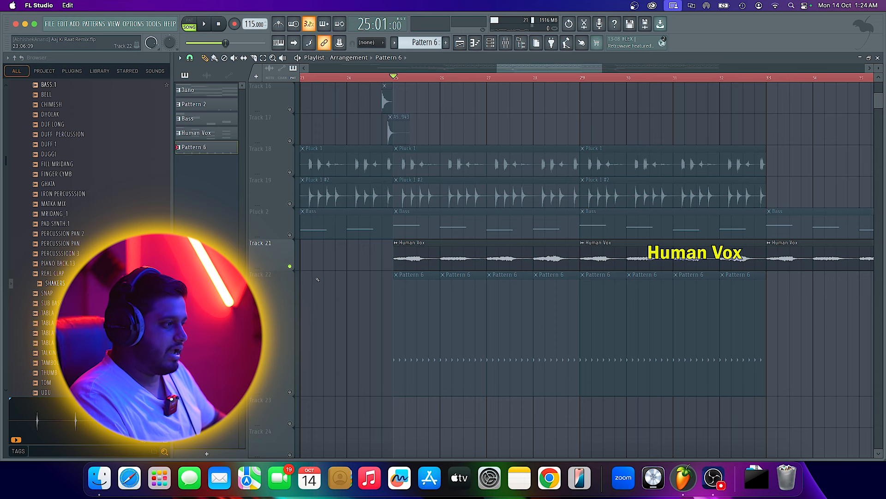
scroll(339, 278, "down", 3)
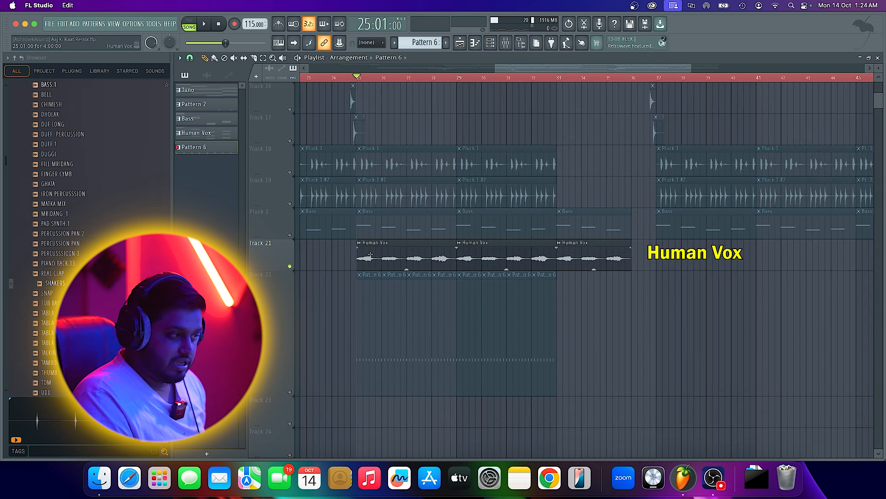
key("space")
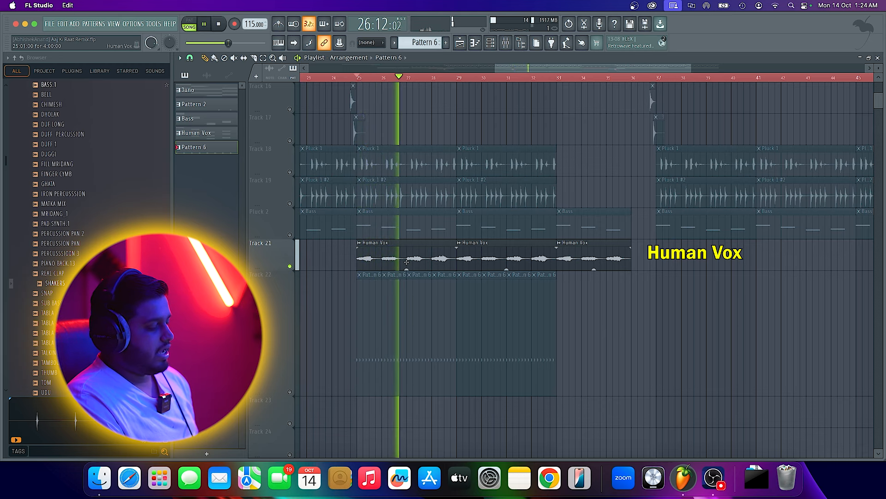
key("space")
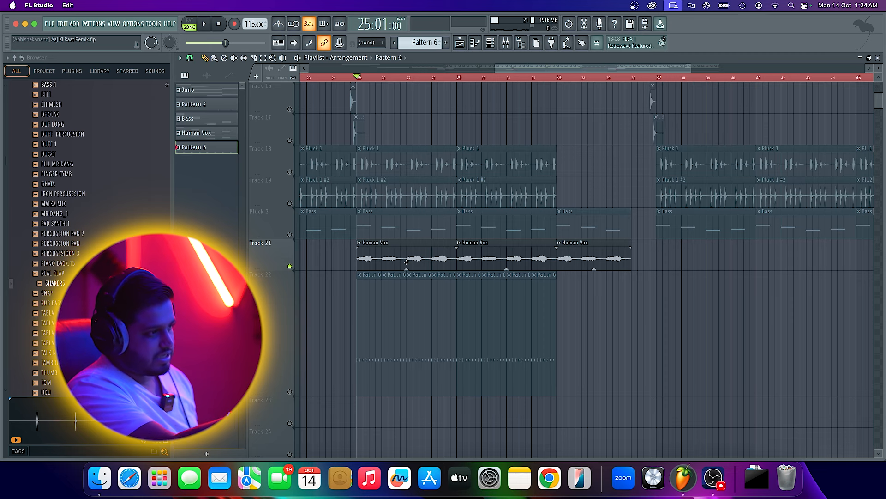
Solo the Bass clips on the Pluck 2 track and examine the Bass pattern's notes in the piano roll
right_click(290, 234)
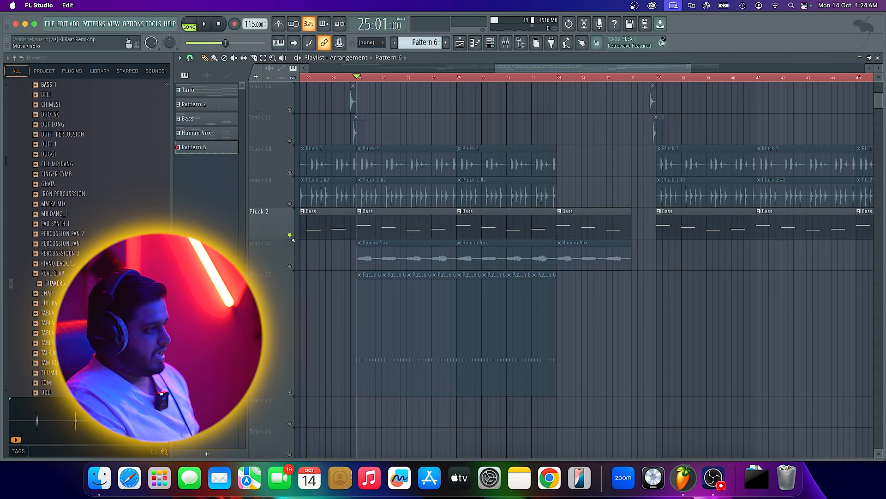
double_click(385, 227)
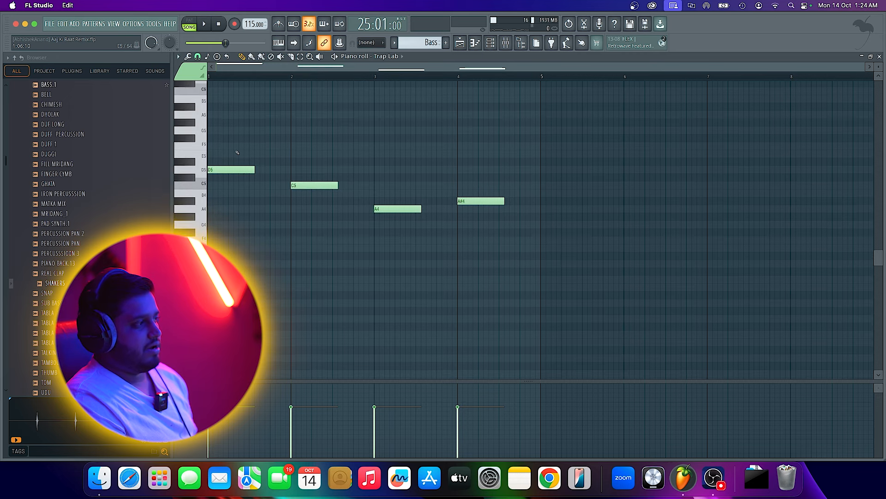
scroll(238, 153, "up", 3)
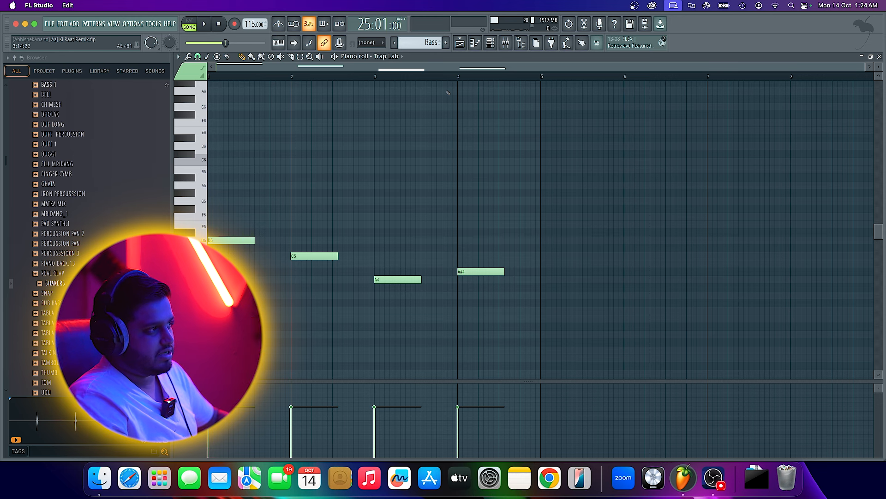
left_click(461, 43)
Play the bass from 25:01 while adding the Human Vox and Pattern 6 tracks, then stop
key("space")
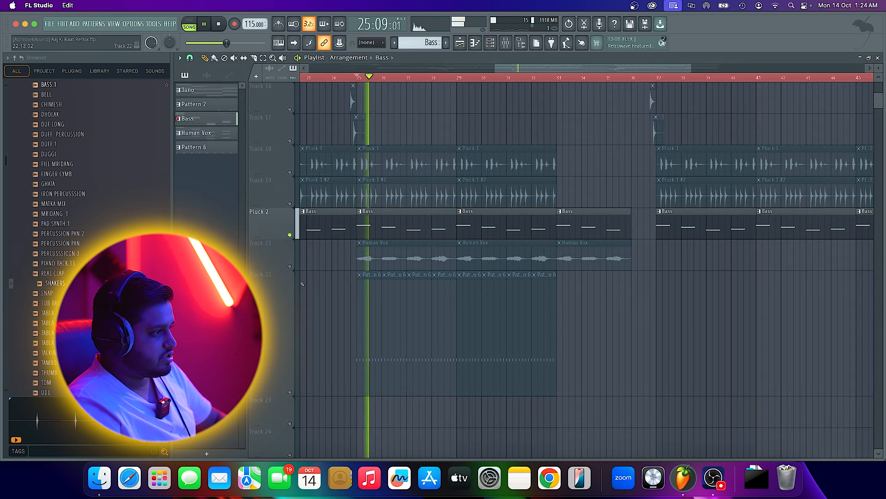
left_click(290, 267)
left_click(290, 392)
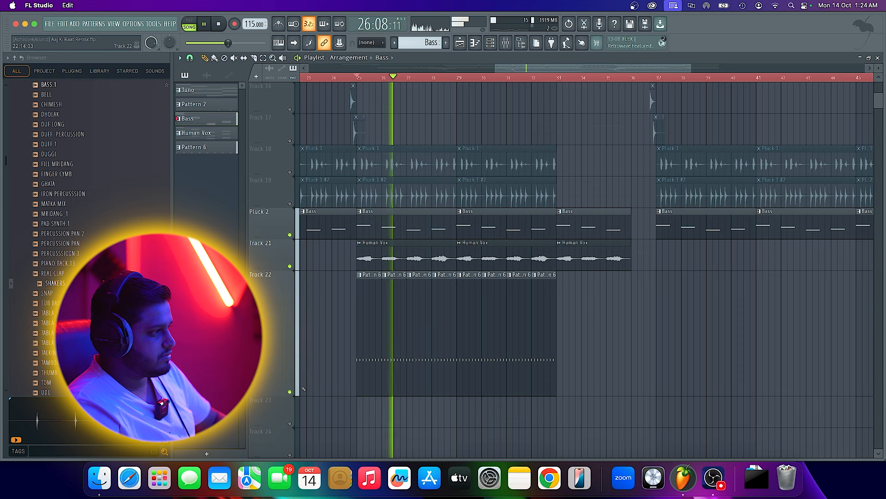
scroll(310, 377, "up", 3)
scroll(311, 378, "down", 2)
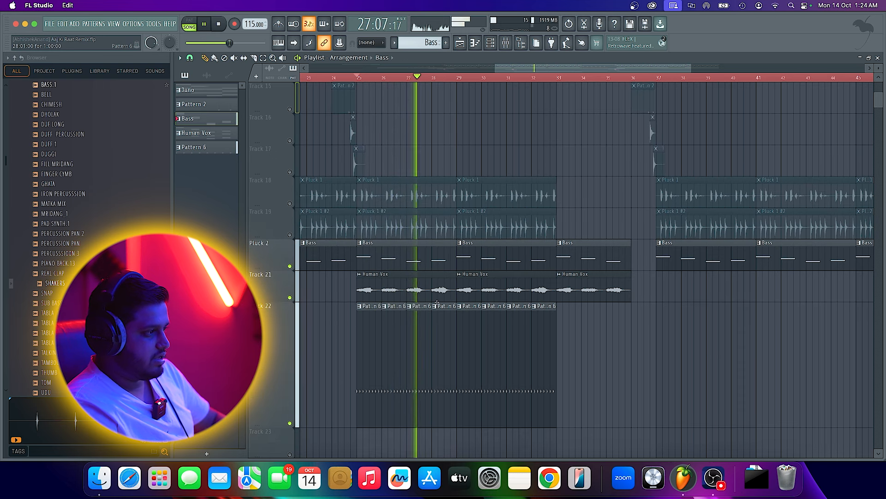
key("space")
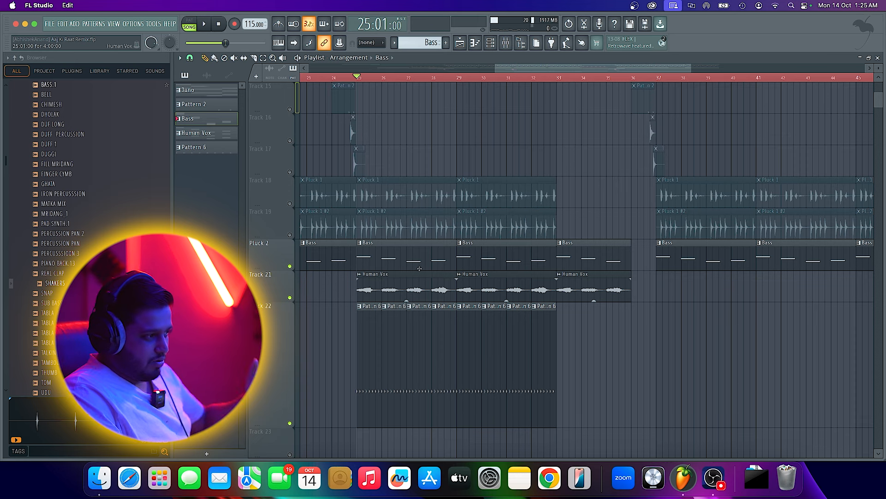
Compare the bass alone from 25:01 with the bass and Human Vox tracks playing together
right_click(290, 266)
key("space")
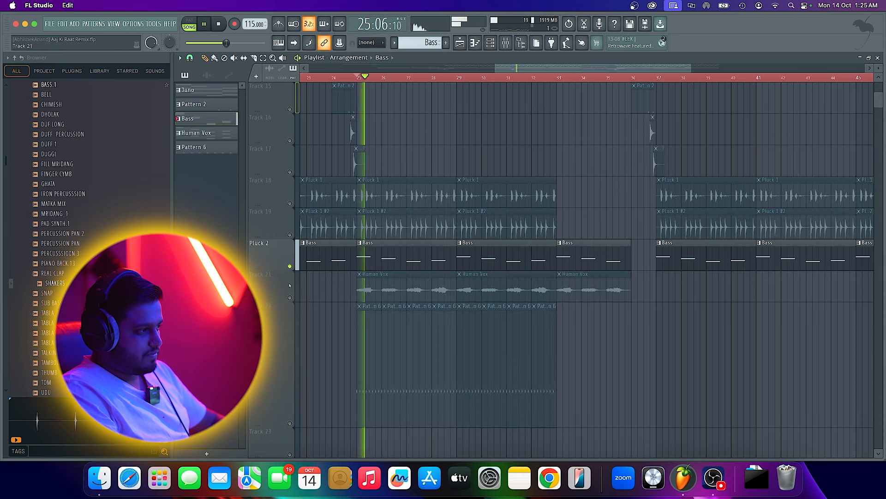
key("space")
left_click(290, 297)
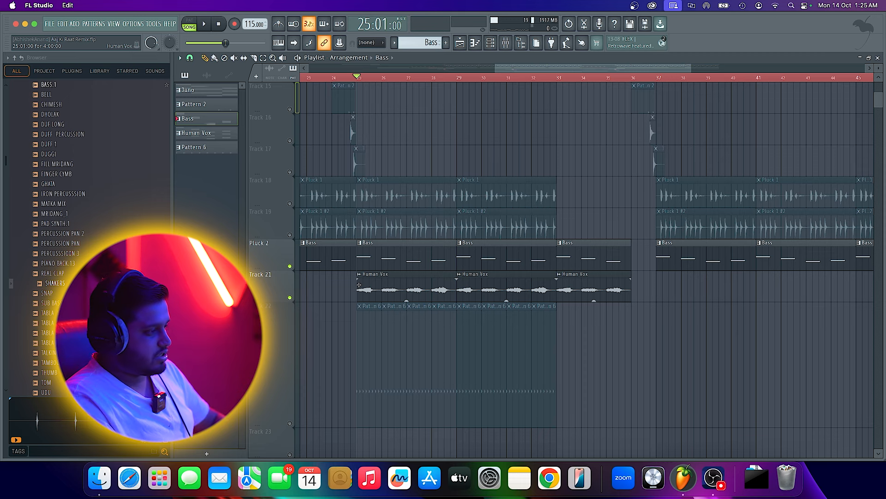
key("space")
key("space")
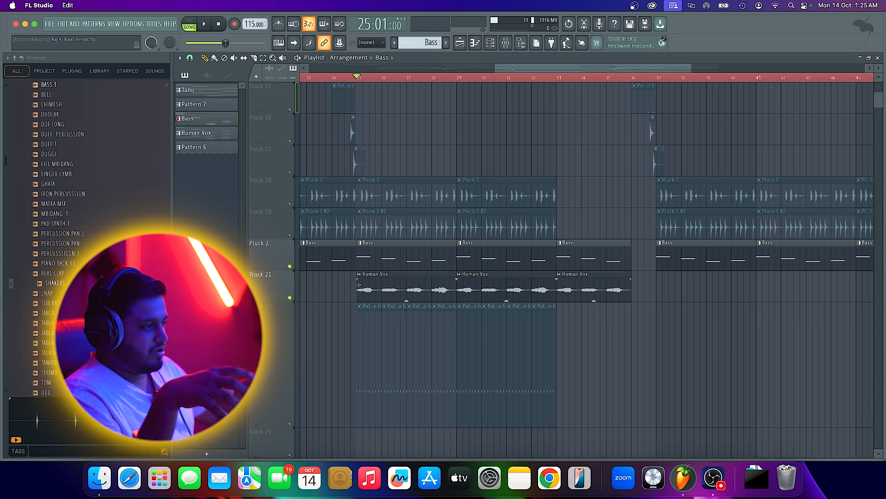
Set the Human Vox clip's channel volume to 46%, auditioning it with the bass, and close the clip's settings
double_click(430, 281)
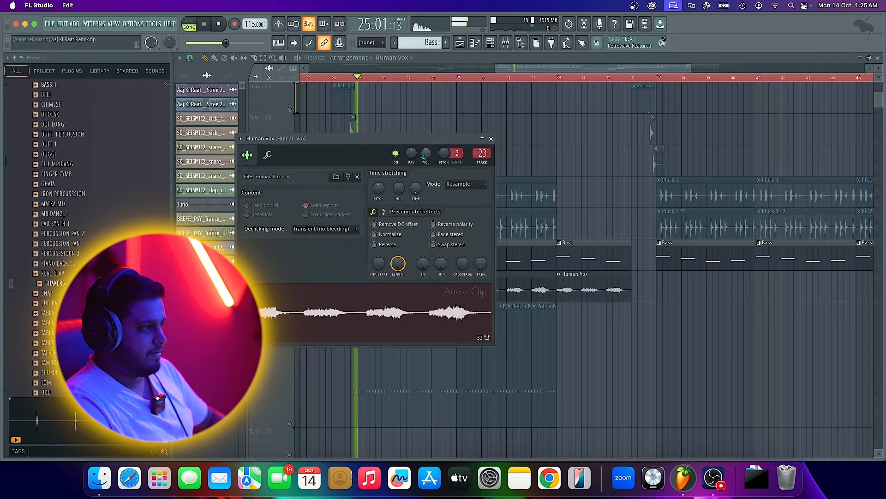
left_click_drag(426, 154, 426, 159)
key("space")
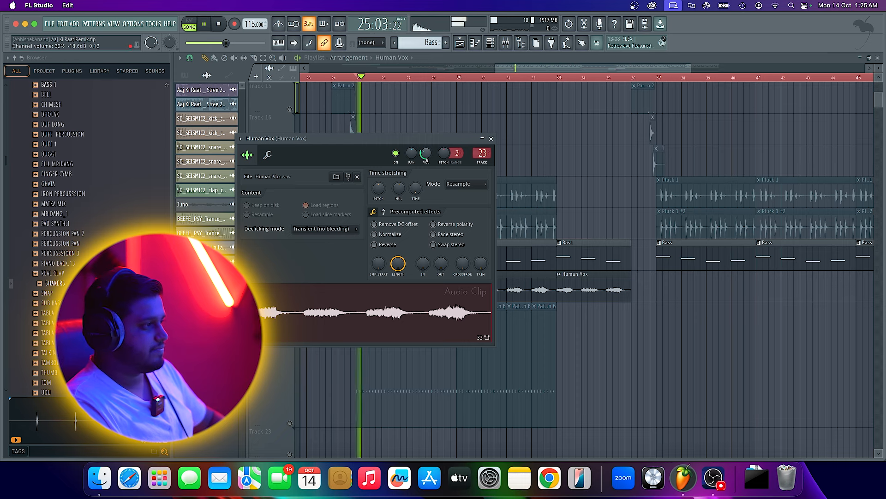
key("space")
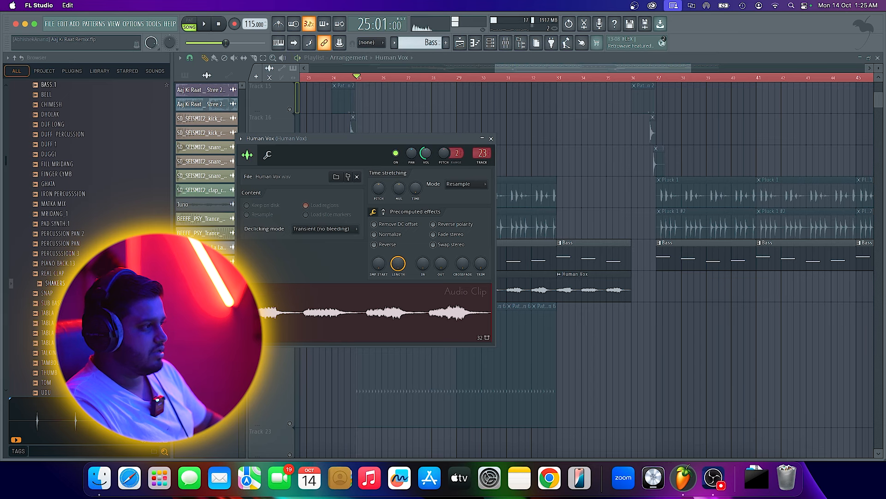
right_click(425, 157)
left_click(420, 153)
right_click(425, 154)
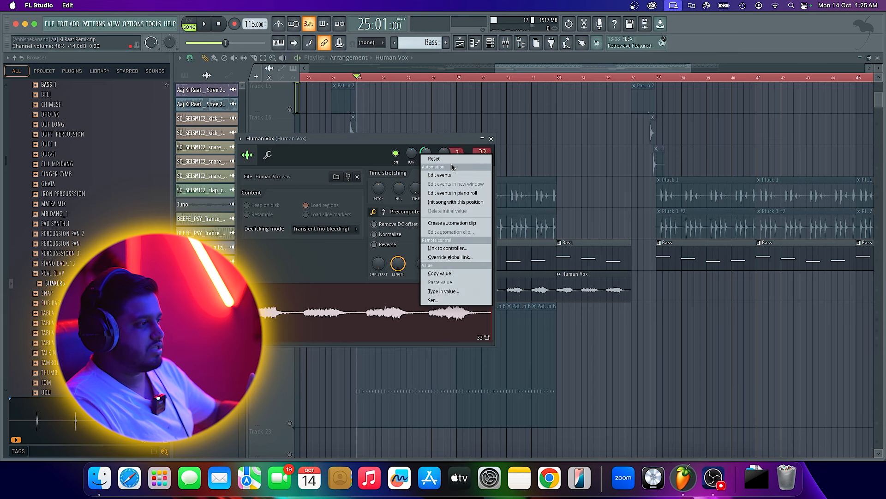
key("Escape")
left_click(491, 138)
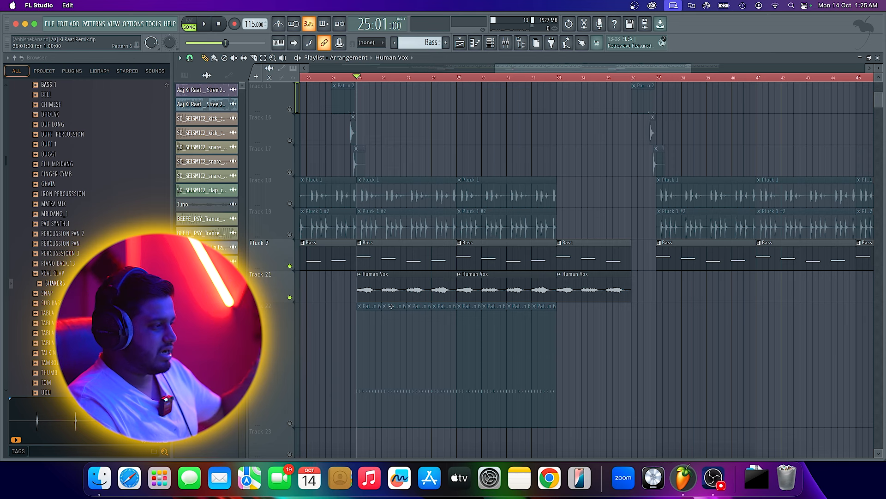
Unmute Track 22 and briefly play Pattern 6 with the bass and Human Vox from 25:01
scroll(347, 349, "down", 1)
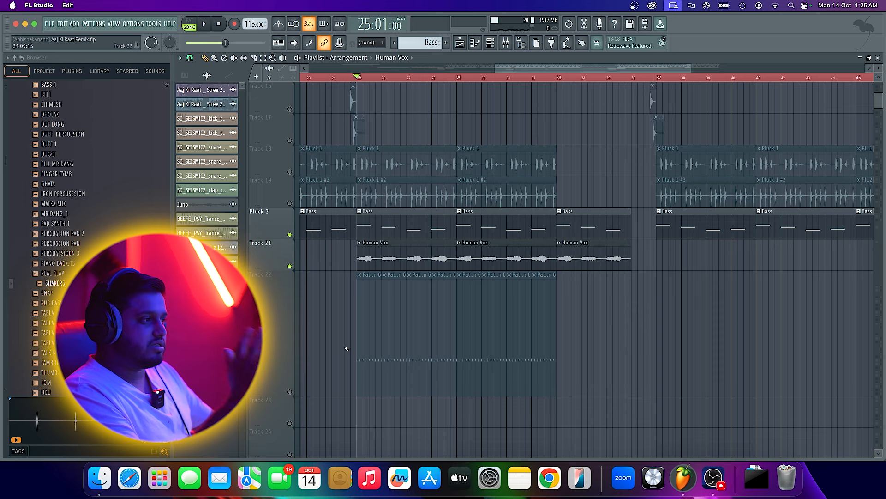
left_click(291, 392)
key("space")
key("space")
Solo Track 22's Pattern 6, restore all the tracks, and play the full arrangement from 25:01 while reviewing its layers
right_click(290, 392)
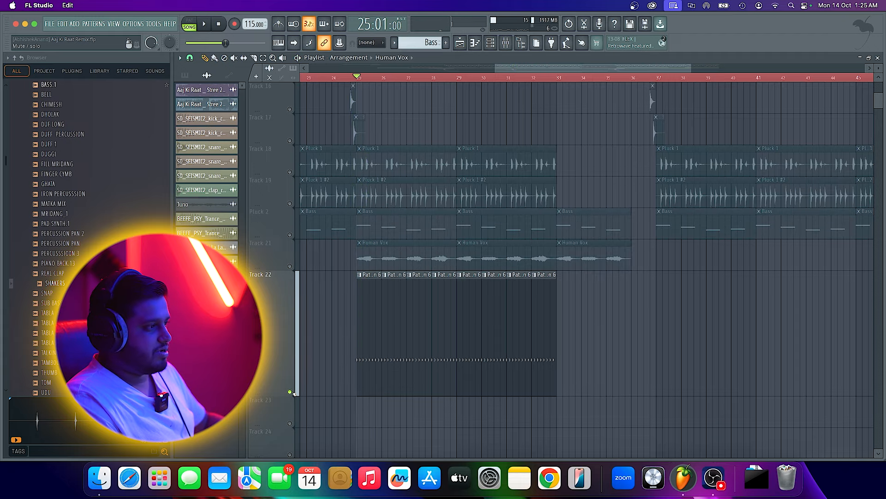
right_click(291, 392)
scroll(595, 330, "up", 2)
scroll(599, 328, "down", 3)
key("space")
scroll(602, 326, "up", 3)
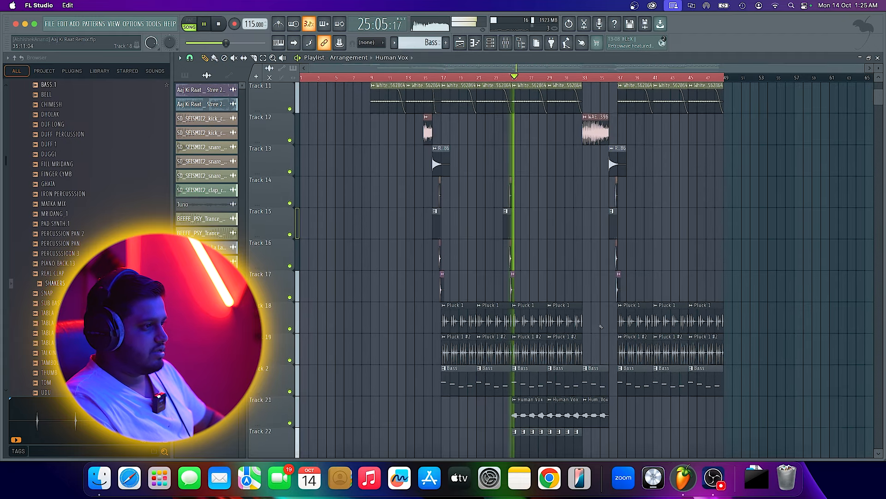
scroll(601, 326, "up", 4)
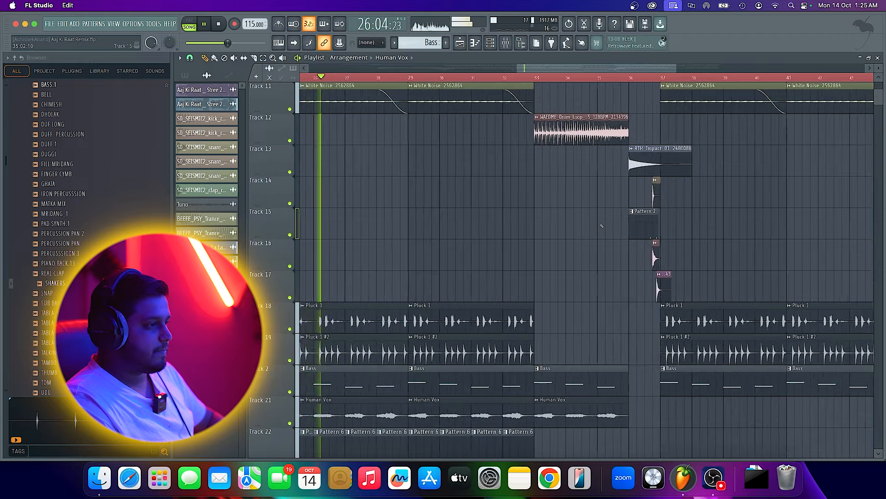
scroll(601, 226, "down", 3)
scroll(591, 230, "up", 5)
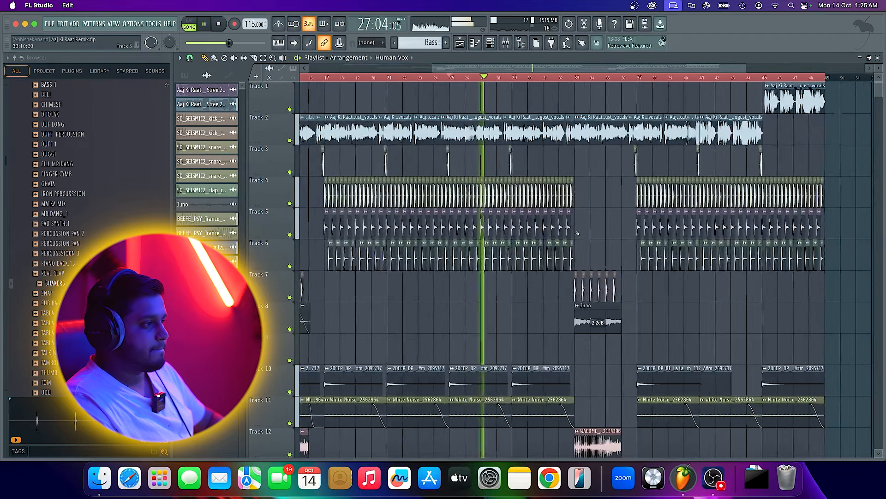
scroll(577, 234, "up", 4)
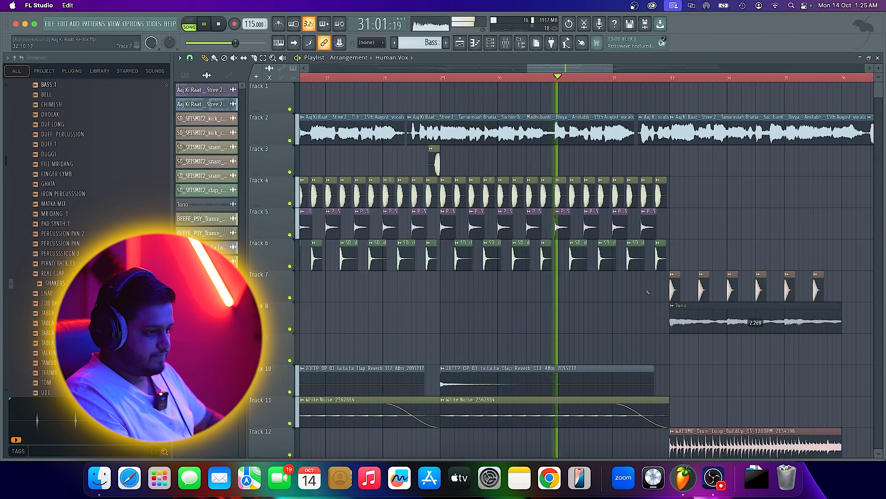
Follow playback through the bar 33 build-up and the bar 36 impact into the following drop, and stop around bar 39
scroll(648, 292, "down", 9)
scroll(649, 406, "up", 10)
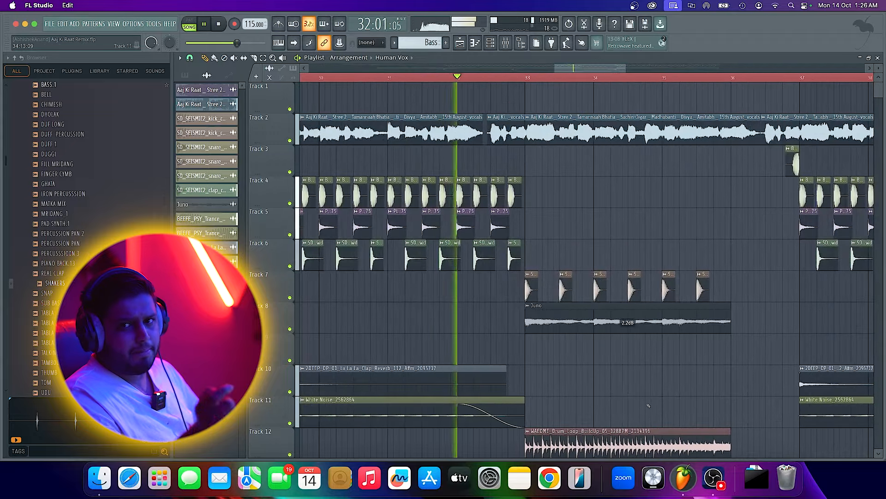
scroll(648, 405, "down", 6)
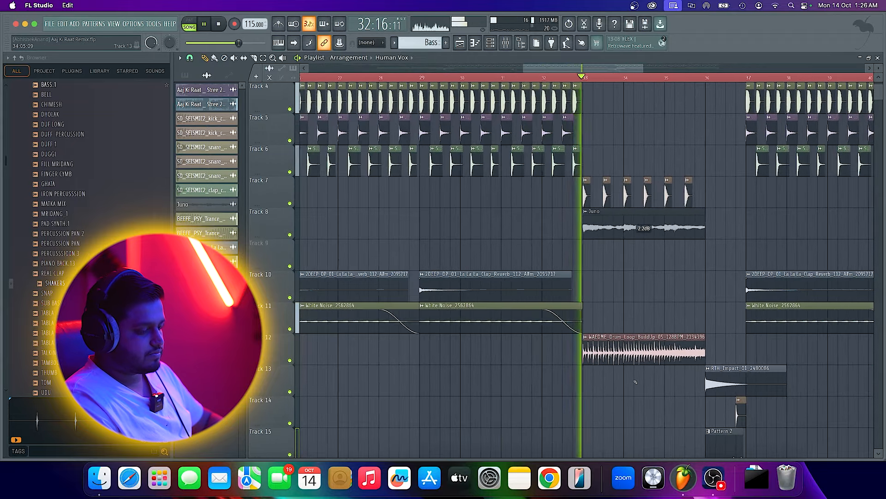
scroll(636, 381, "up", 3)
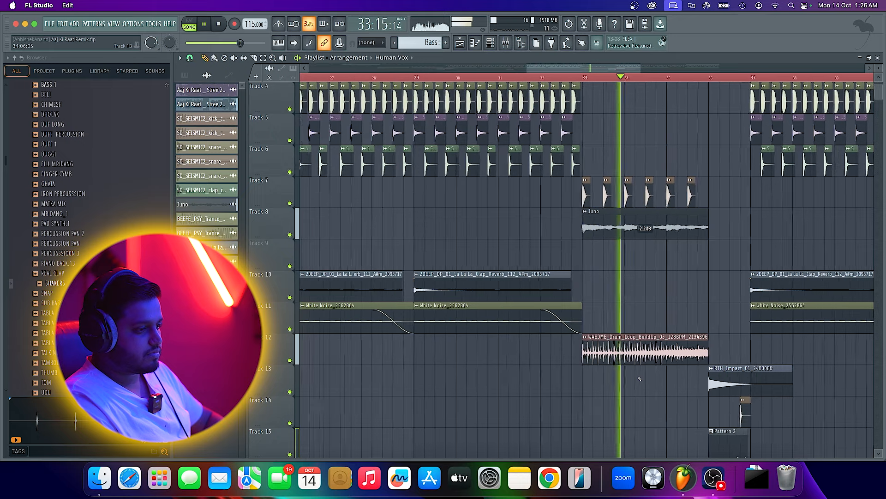
scroll(640, 379, "down", 5)
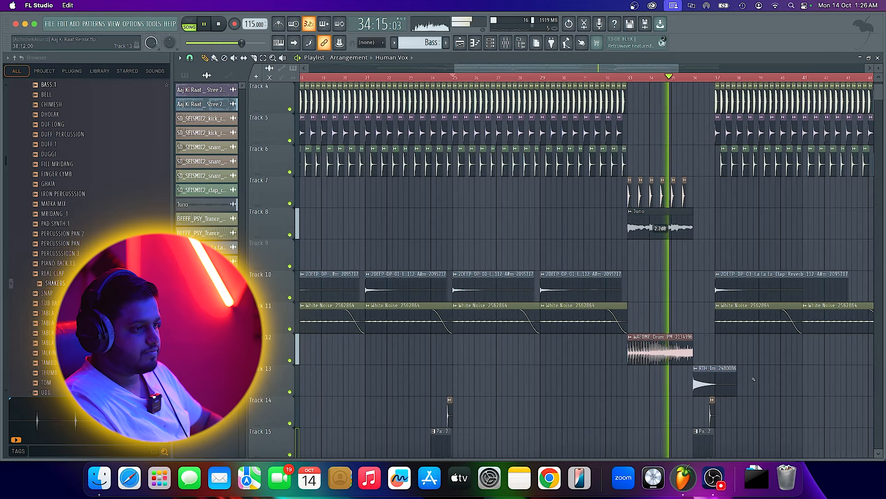
scroll(754, 379, "up", 2)
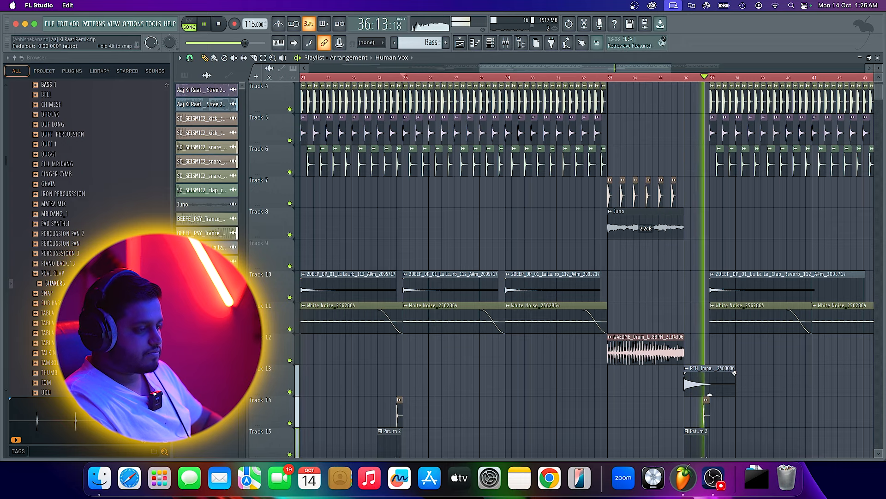
scroll(734, 373, "down", 8)
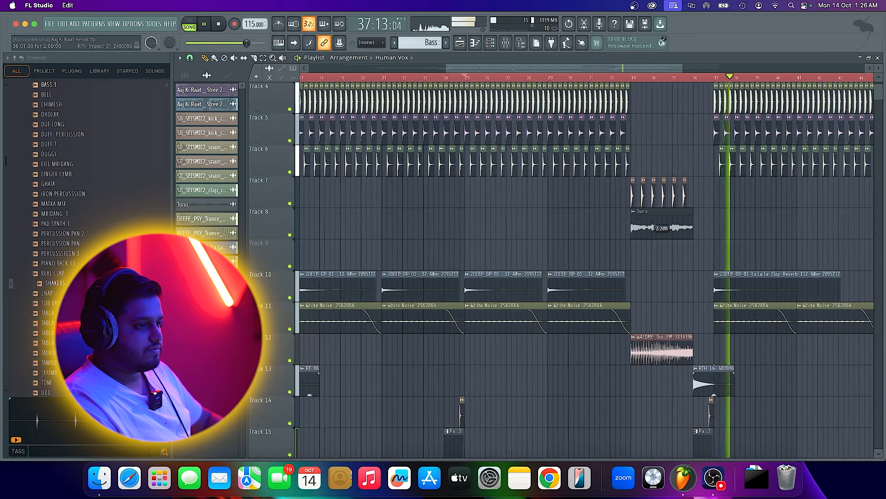
scroll(683, 333, "up", 2)
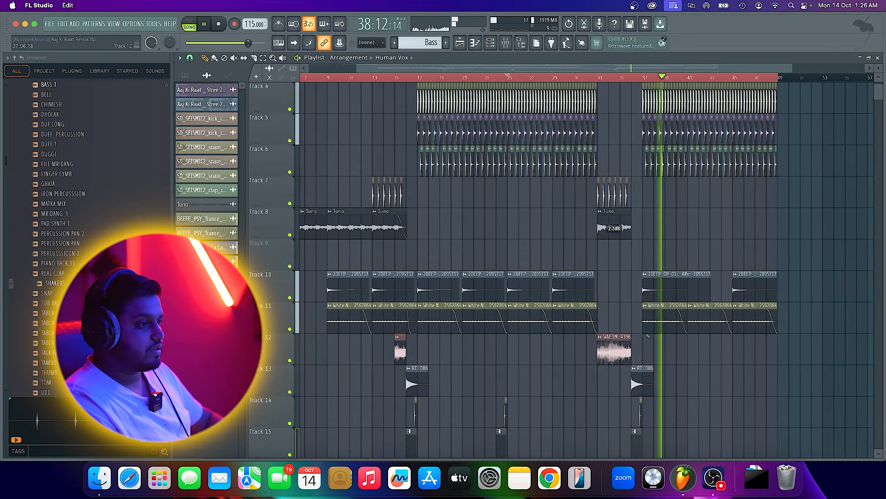
scroll(609, 327, "up", 2)
scroll(608, 326, "down", 2)
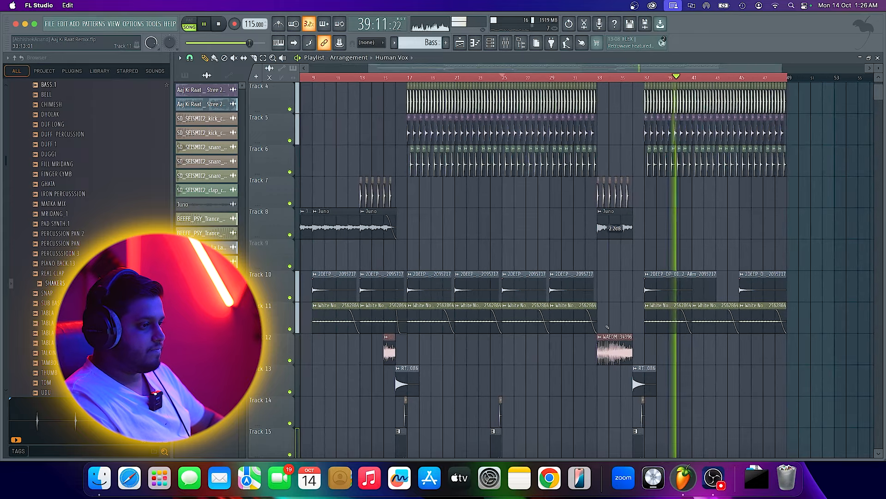
key("space")
Try extending the start of the first WAEDME drum loop build-up clip on Track 12 back to bar 13, and undo it
scroll(608, 327, "up", 4)
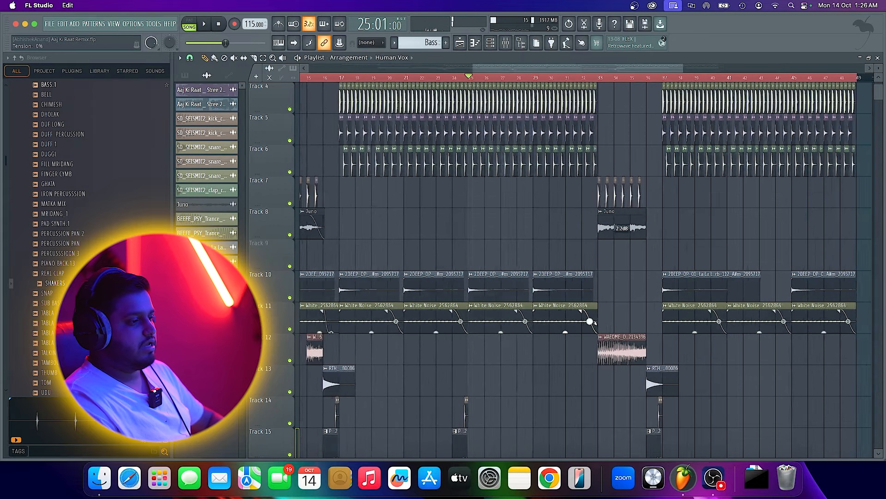
scroll(682, 362, "up", 6)
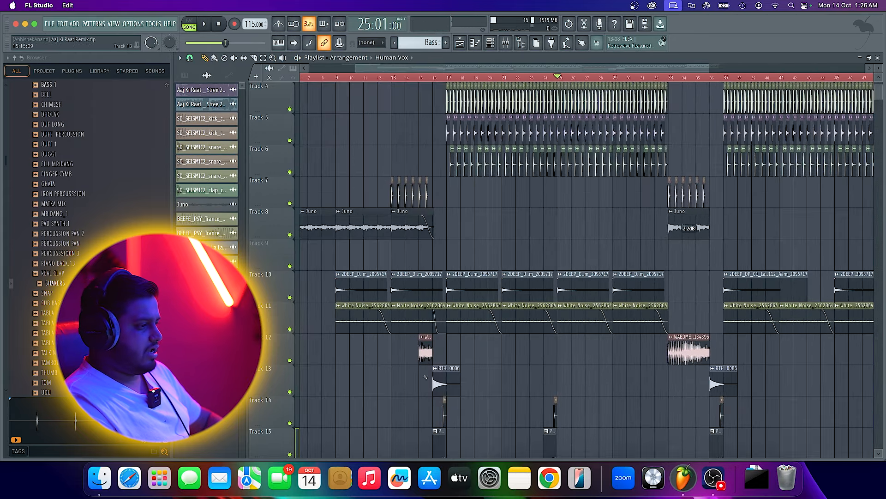
left_click_drag(488, 355, 354, 349)
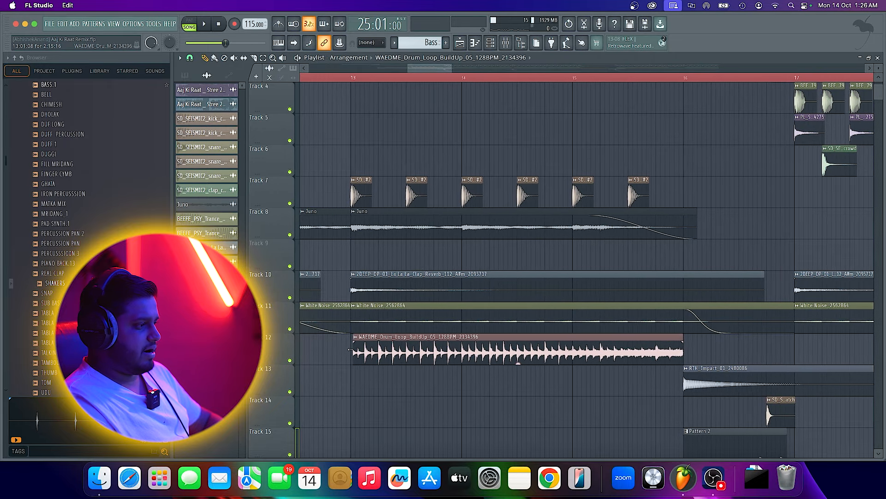
key("ctrl+z")
Play the arrangement from 32:09 and examine the build-up's drum loop, bass and Human Vox layers up to the bar 36 impact
scroll(689, 156, "down", 8)
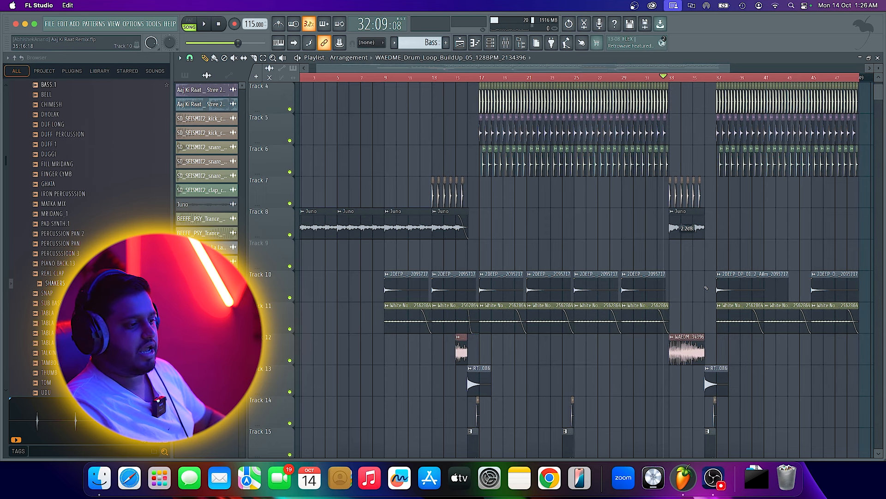
scroll(682, 85, "up", 4)
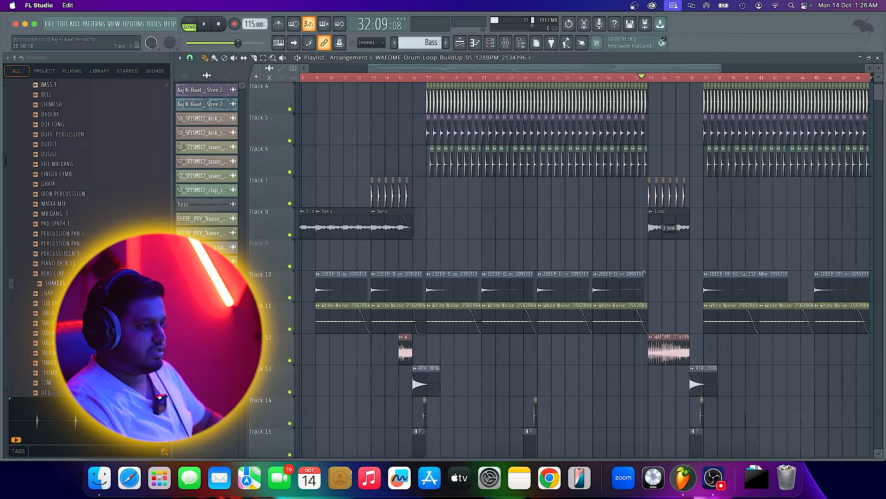
key("space")
scroll(572, 329, "up", 6)
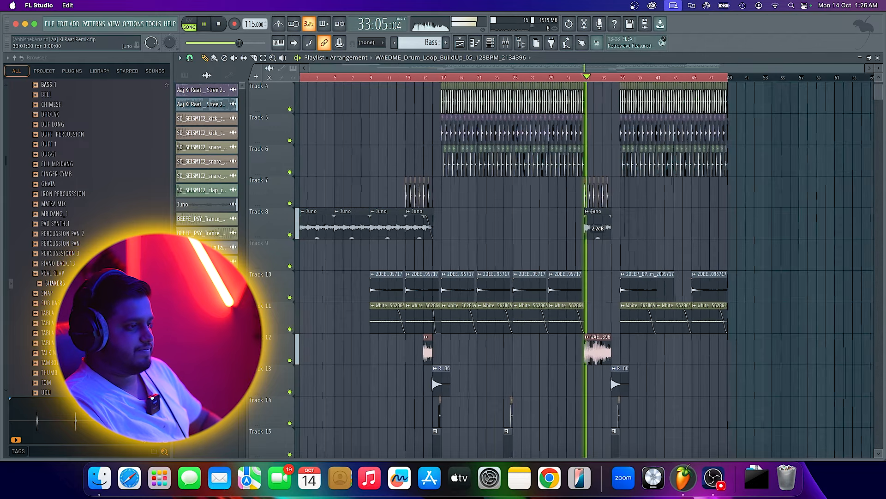
scroll(573, 330, "down", 4)
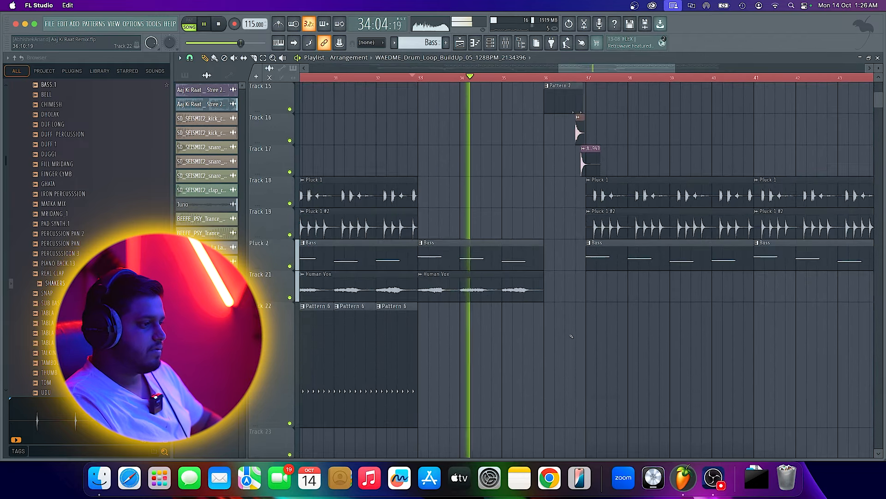
scroll(567, 318, "down", 6)
scroll(567, 318, "up", 6)
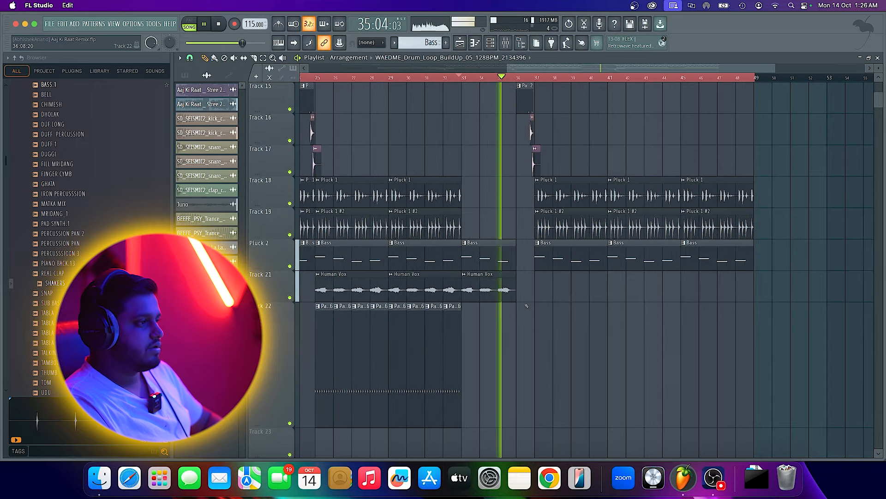
scroll(531, 307, "up", 3)
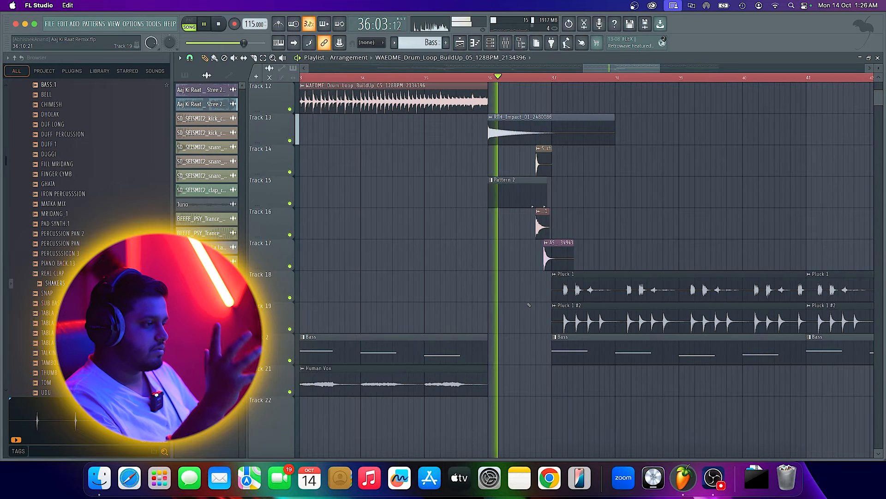
Continue playback into the bar 37 drop, examining its plucks, bass, vocals and drum tracks
scroll(559, 267, "down", 3)
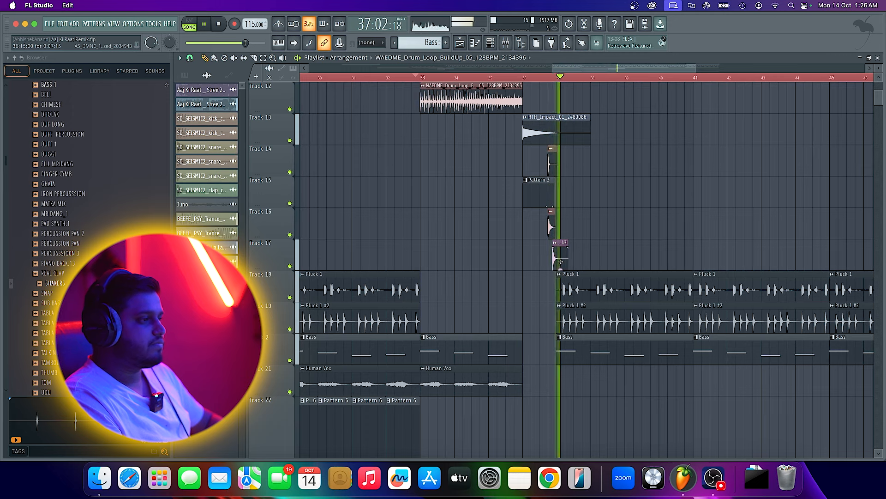
scroll(561, 263, "down", 2)
scroll(565, 256, "down", 1)
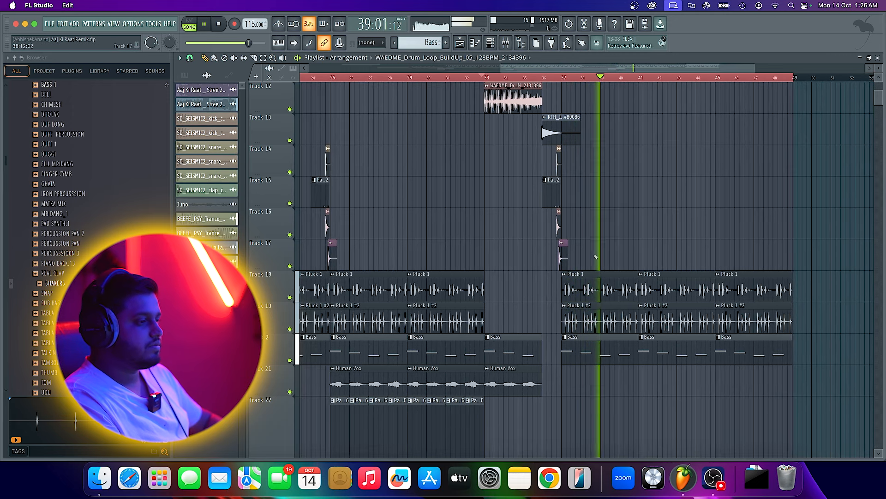
scroll(596, 257, "down", 4)
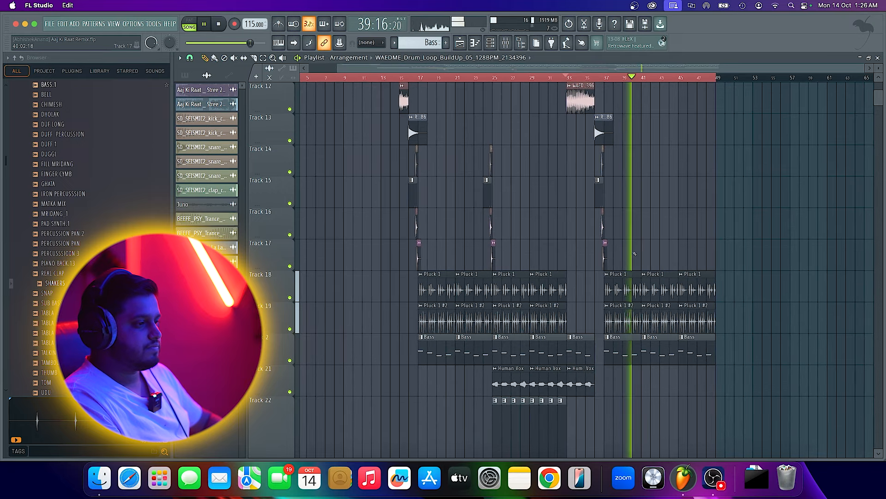
scroll(634, 254, "up", 8)
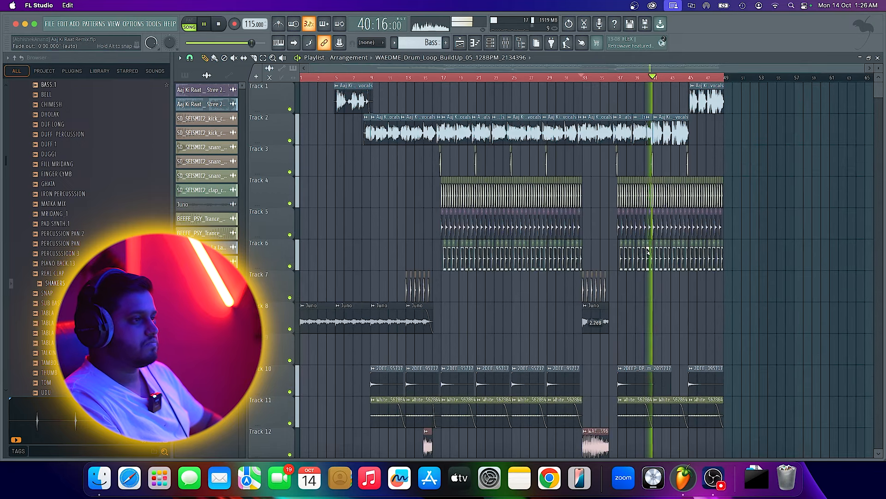